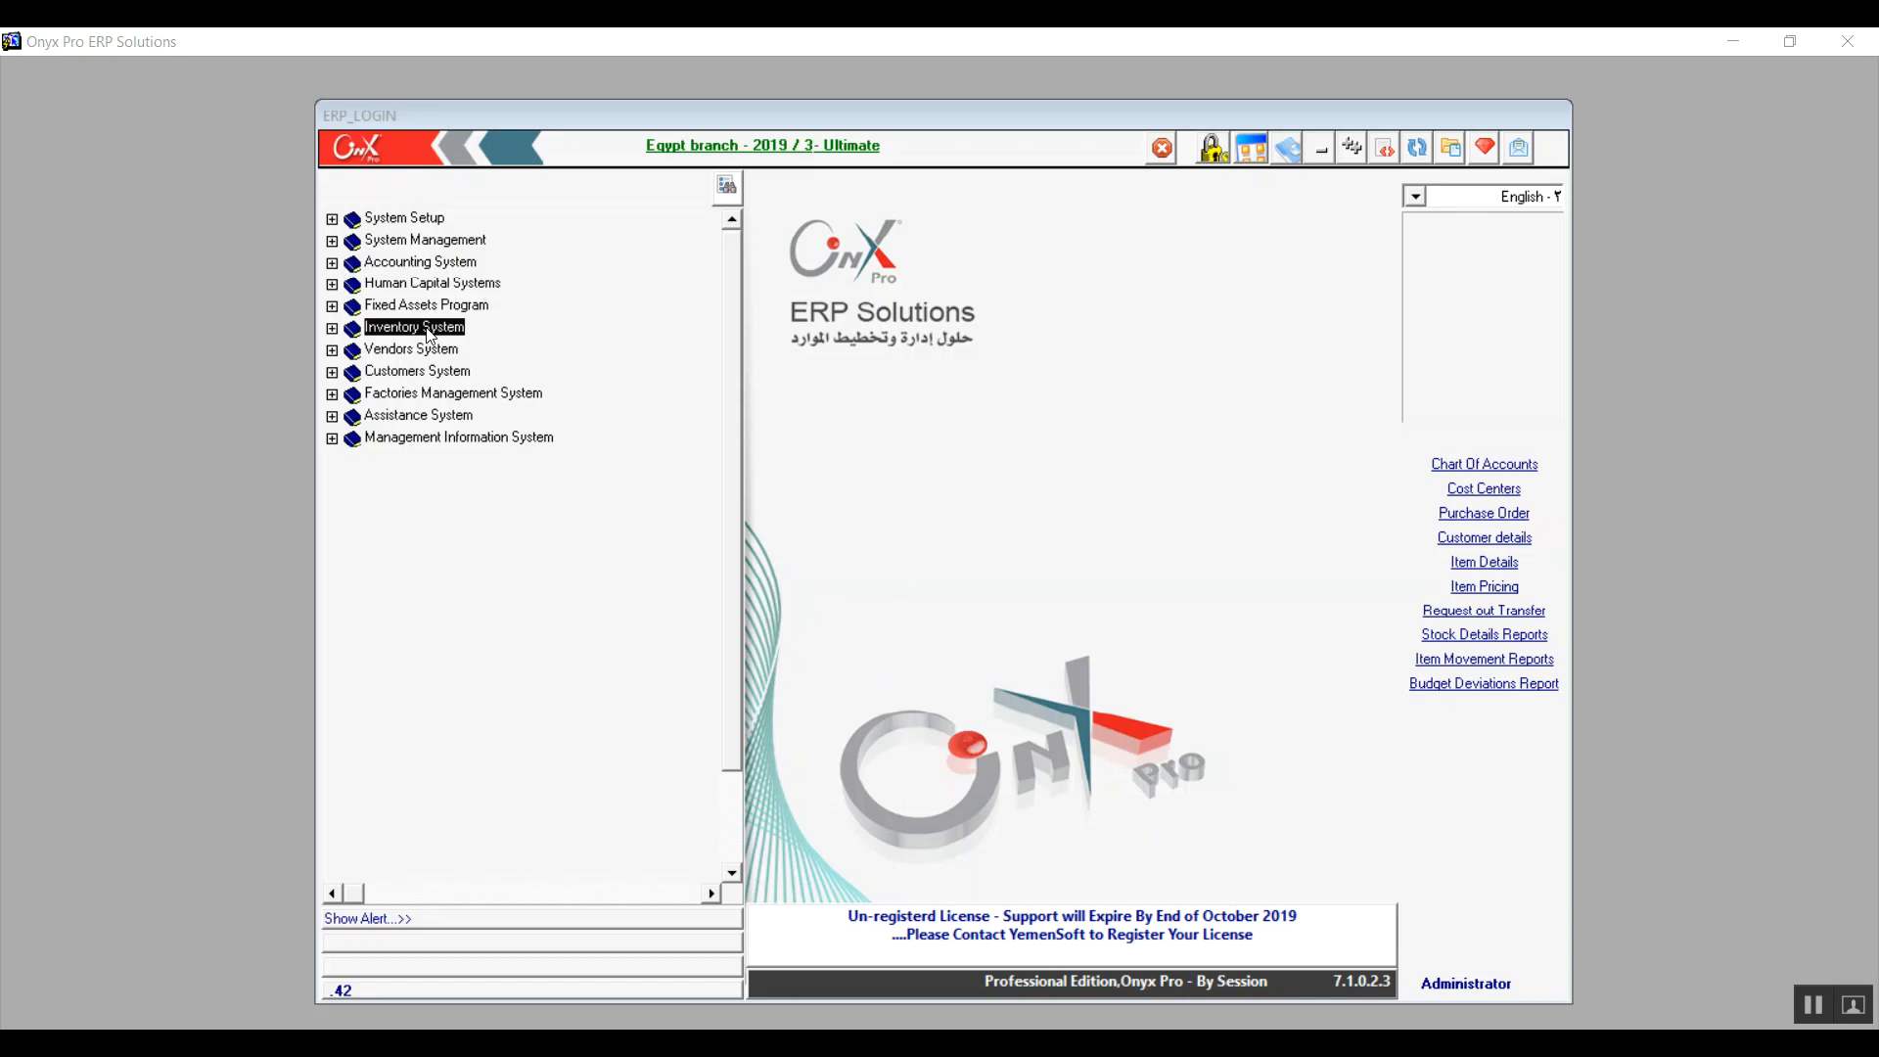
# Open Pricing Levels from Inventory System > Inventory Management System > Setup in the menu tree
pyautogui.click(332, 329)
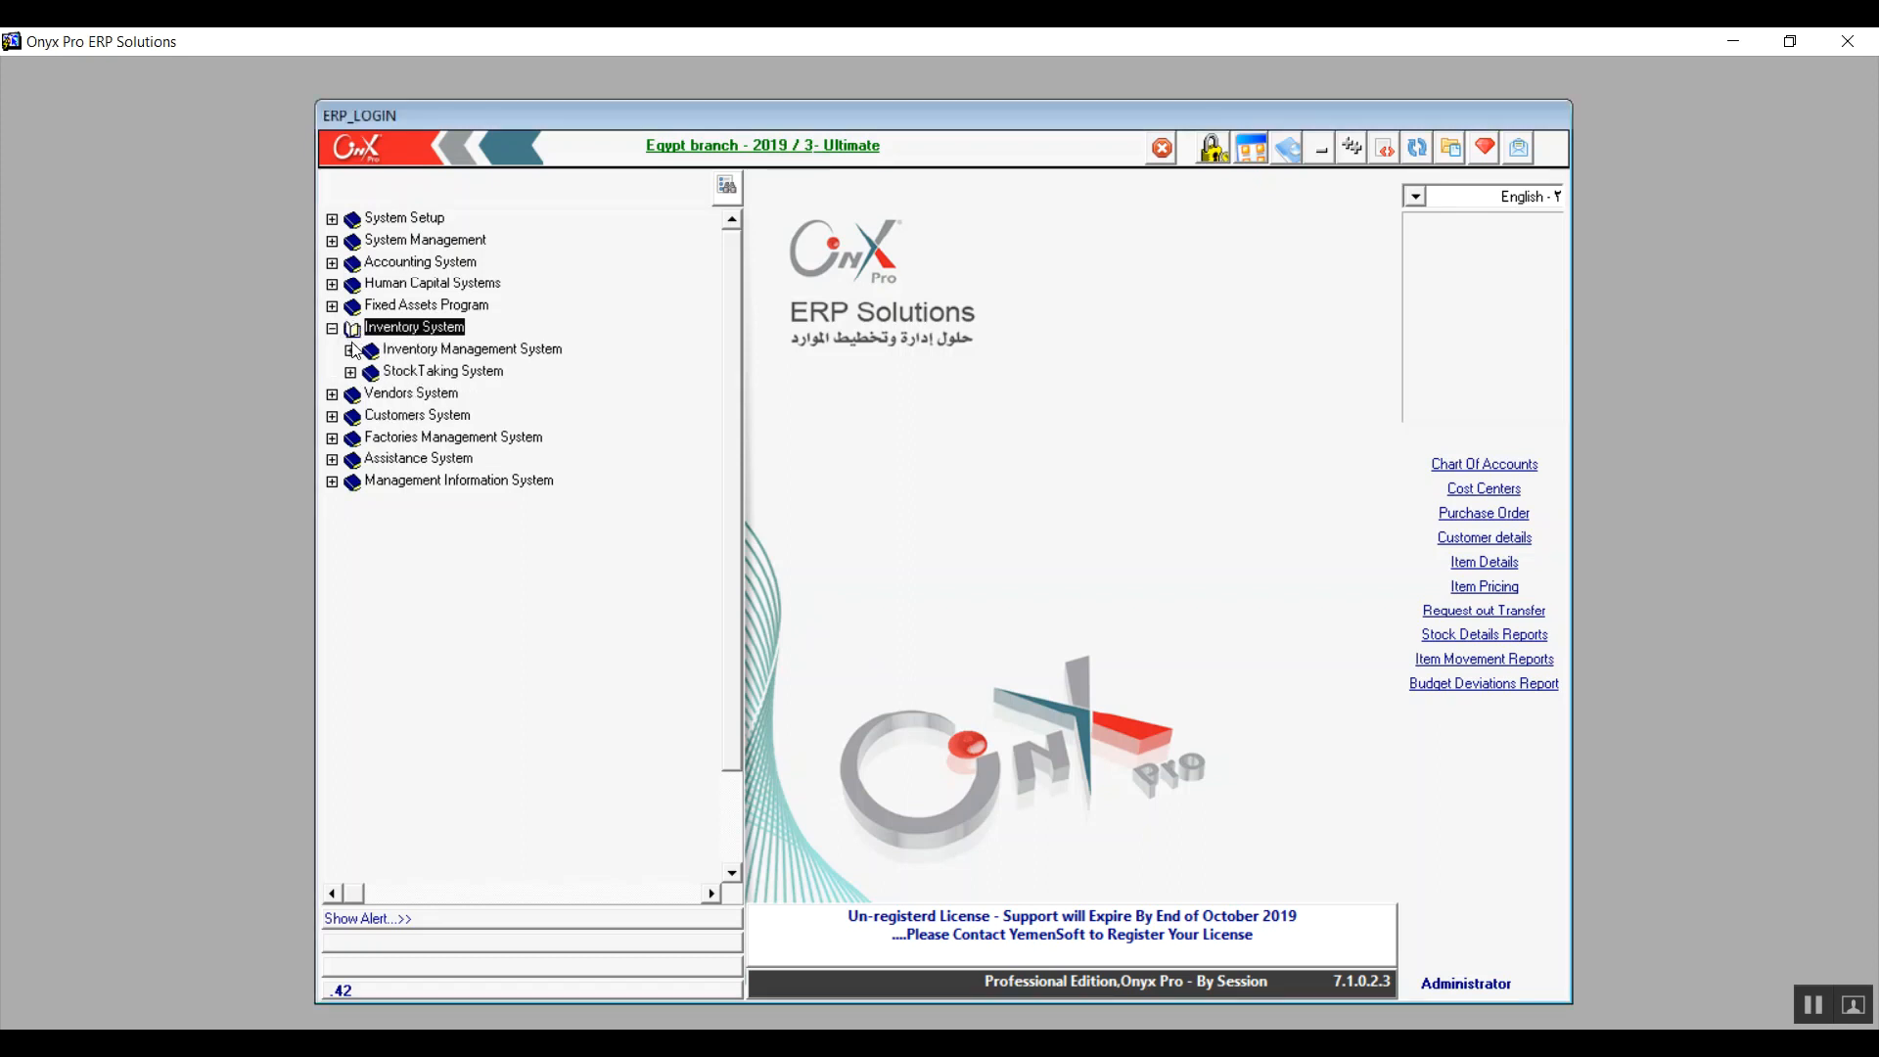
pyautogui.click(350, 350)
pyautogui.click(411, 373)
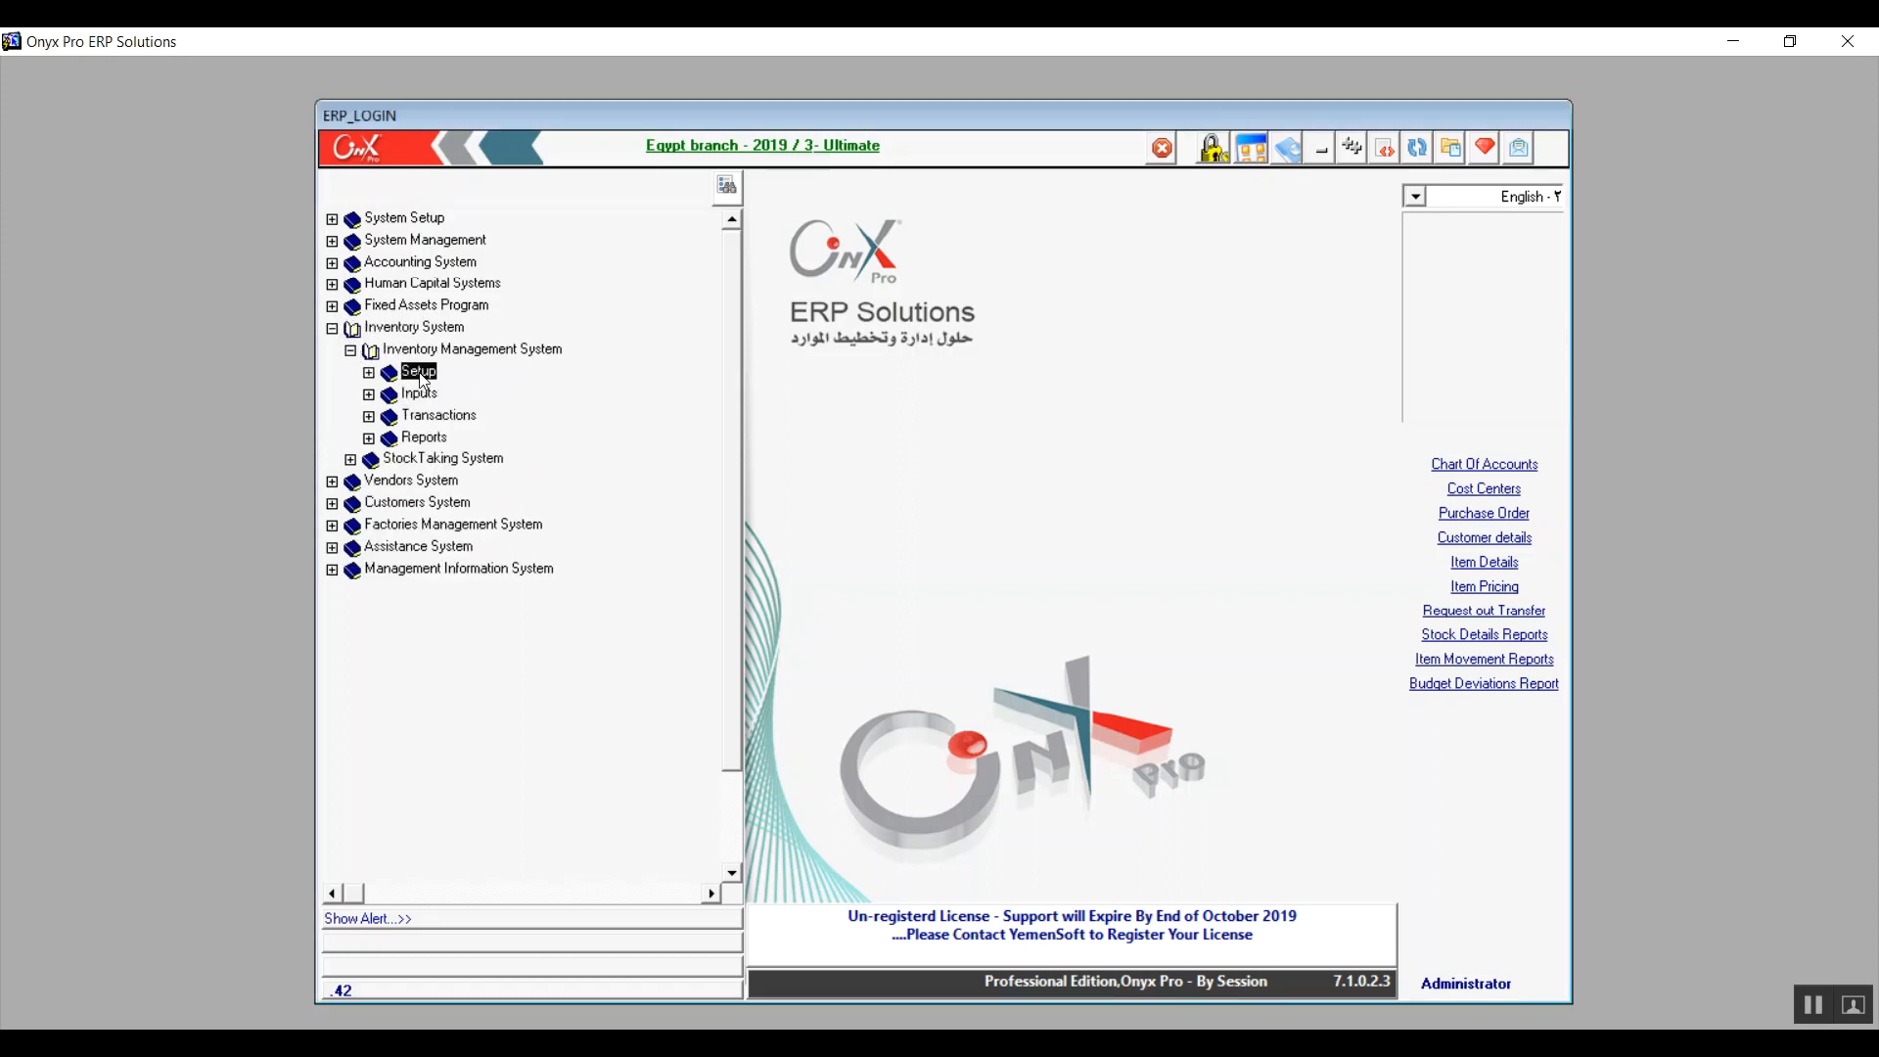
pyautogui.click(370, 373)
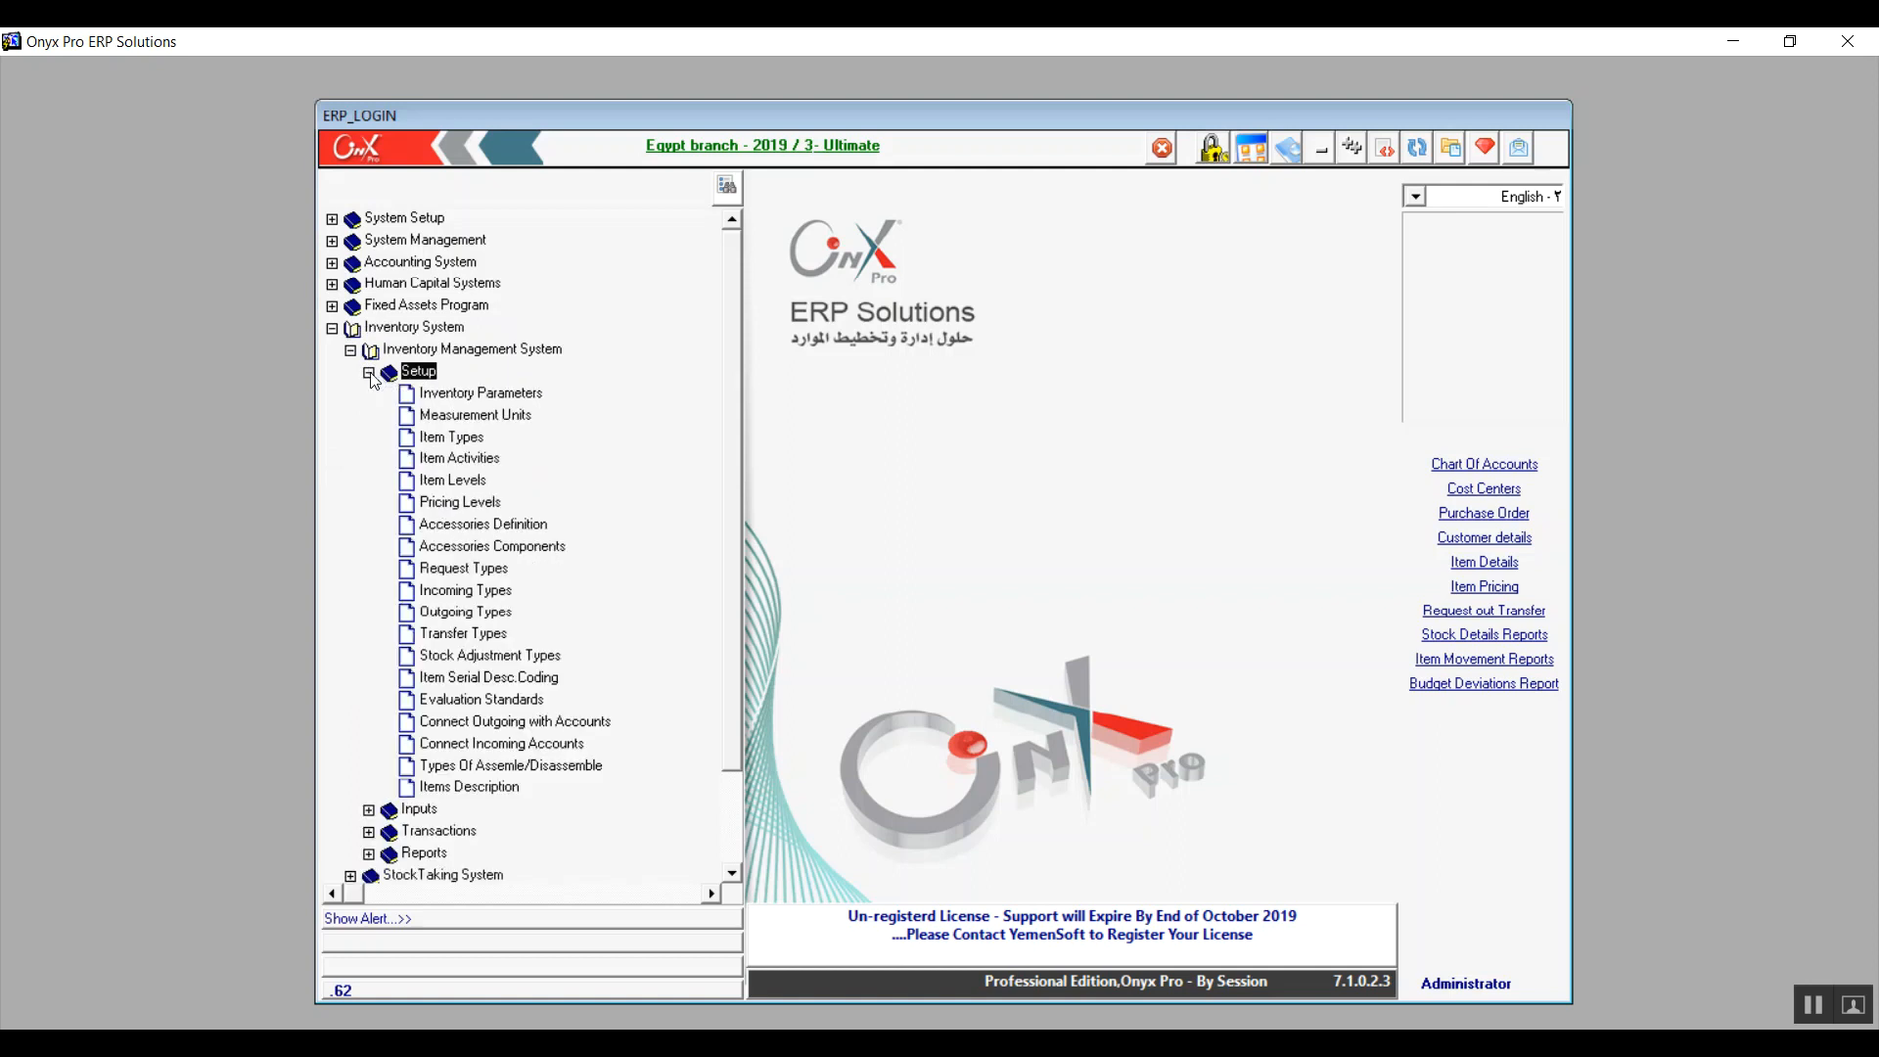
pyautogui.click(468, 505)
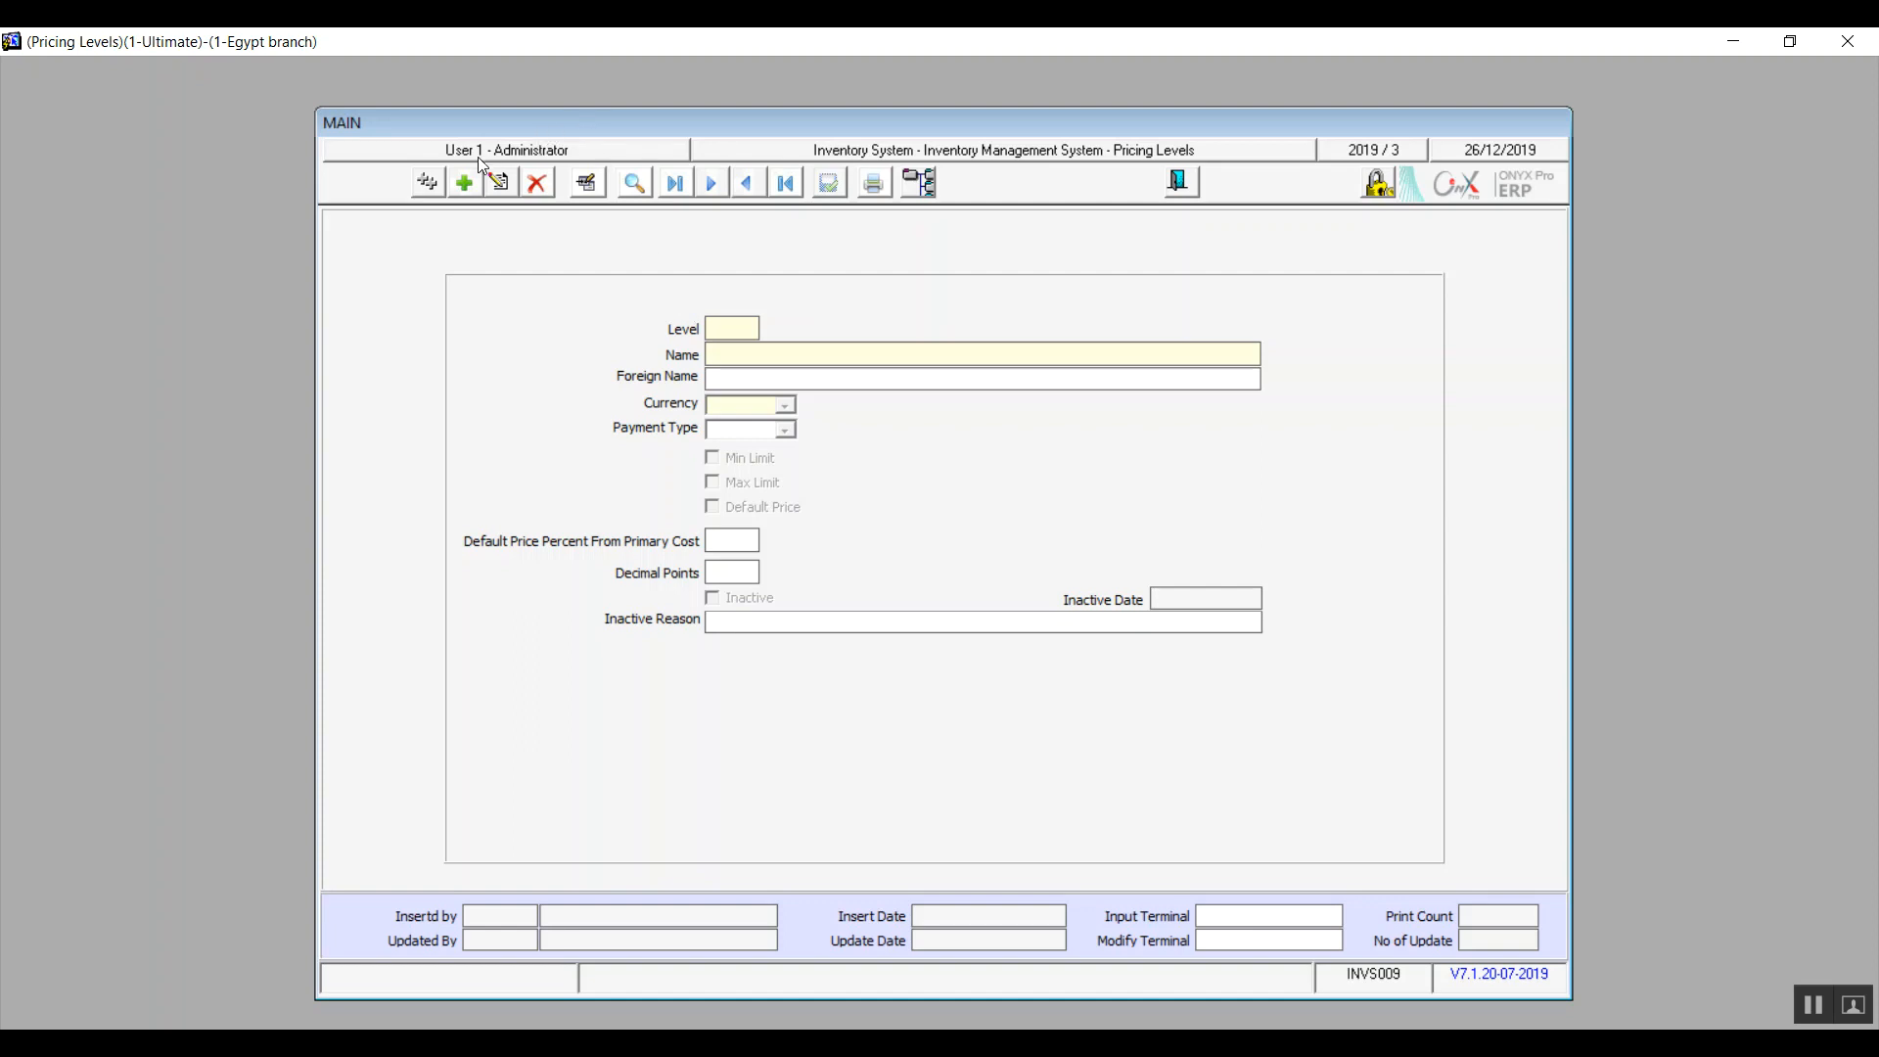
# Add pricing level 1 named 'Secial pricing', copying the name into Foreign Name
pyautogui.click(458, 189)
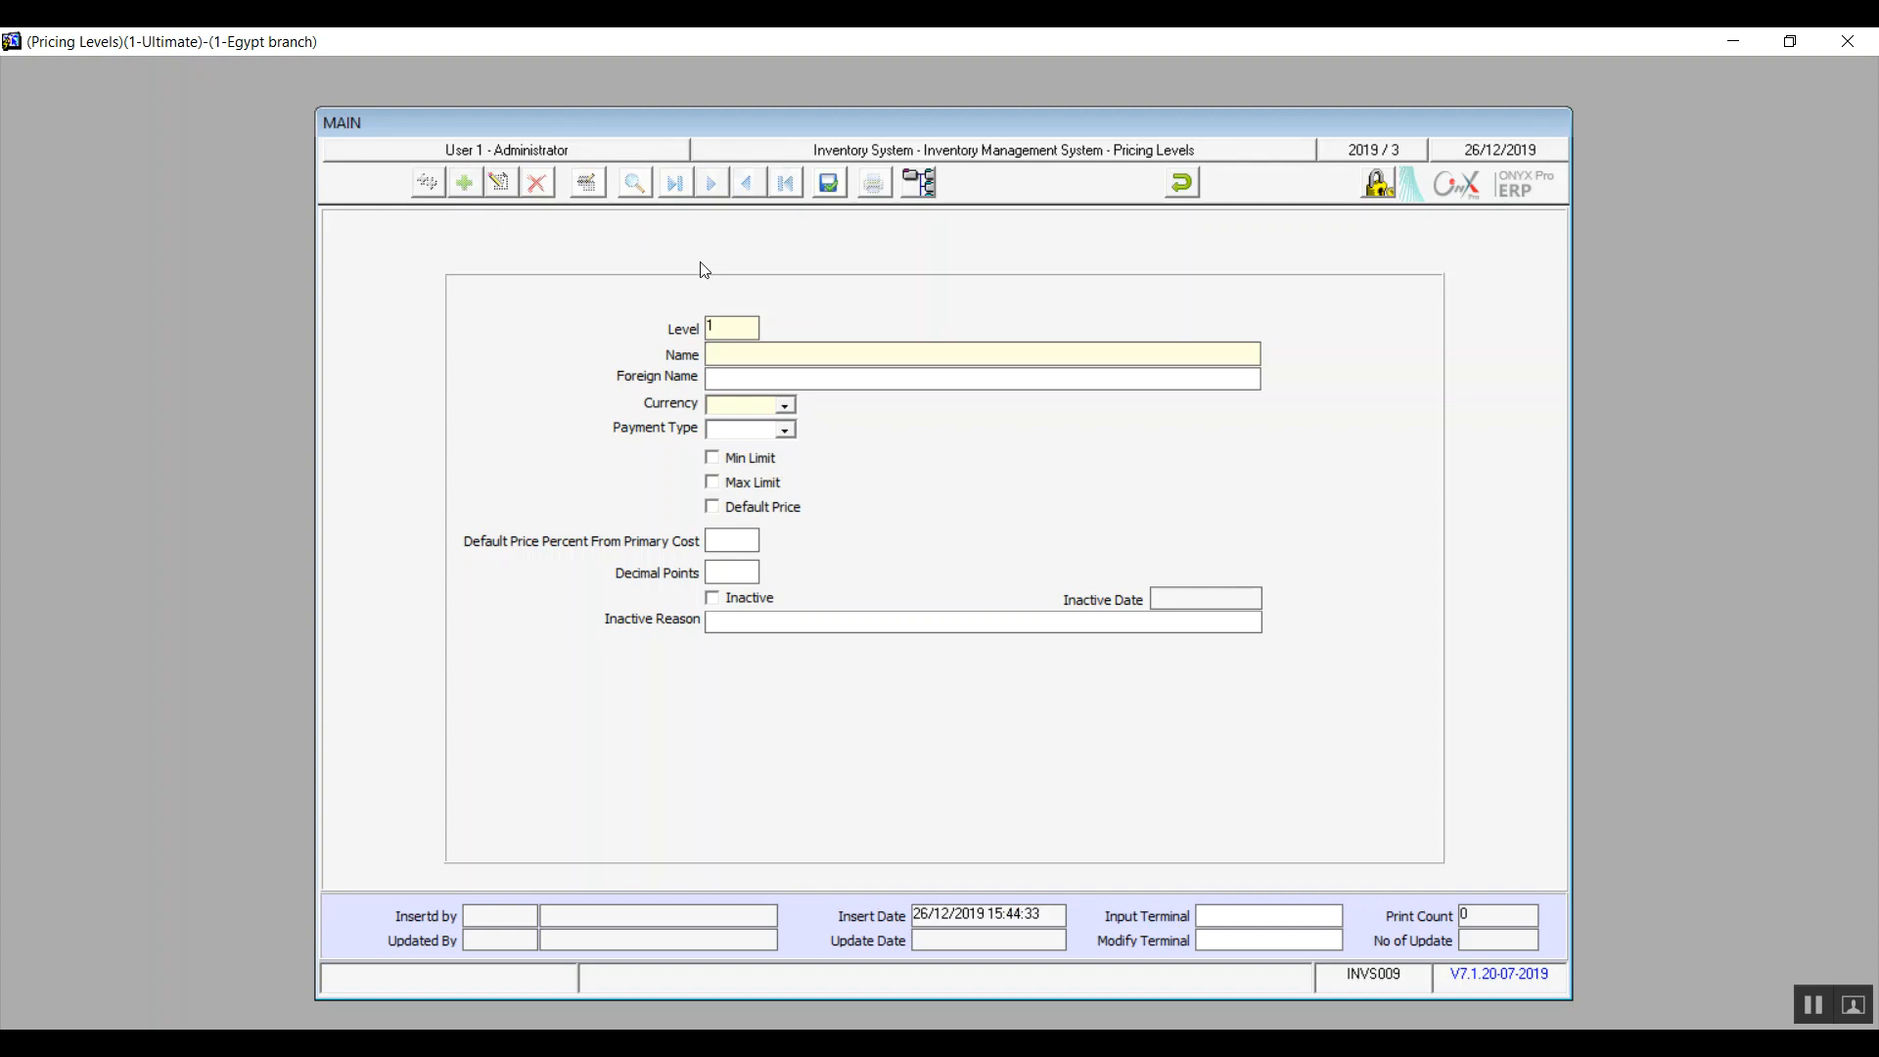
pyautogui.write('Secial pricing')
pyautogui.hotkey('shift', 'Left')
pyautogui.hotkey('shift', 'Left')
pyautogui.hotkey('shift', 'Left')
pyautogui.hotkey('shift', 'Left')
pyautogui.hotkey('shift', 'Left')
pyautogui.hotkey('shift', 'Left')
pyautogui.hotkey('shift', 'Left')
pyautogui.hotkey('shift', 'Left')
pyautogui.hotkey('shift', 'Left')
pyautogui.hotkey('shift', 'Left')
pyautogui.hotkey('shift', 'Left')
pyautogui.hotkey('shift', 'Left')
pyautogui.hotkey('shift', 'Left')
pyautogui.hotkey('ctrl', 'c')
pyautogui.press('Tab')
pyautogui.hotkey('ctrl', 'v')
# Set the currency to EGP and the payment type to 1- Cash
pyautogui.click(786, 405)
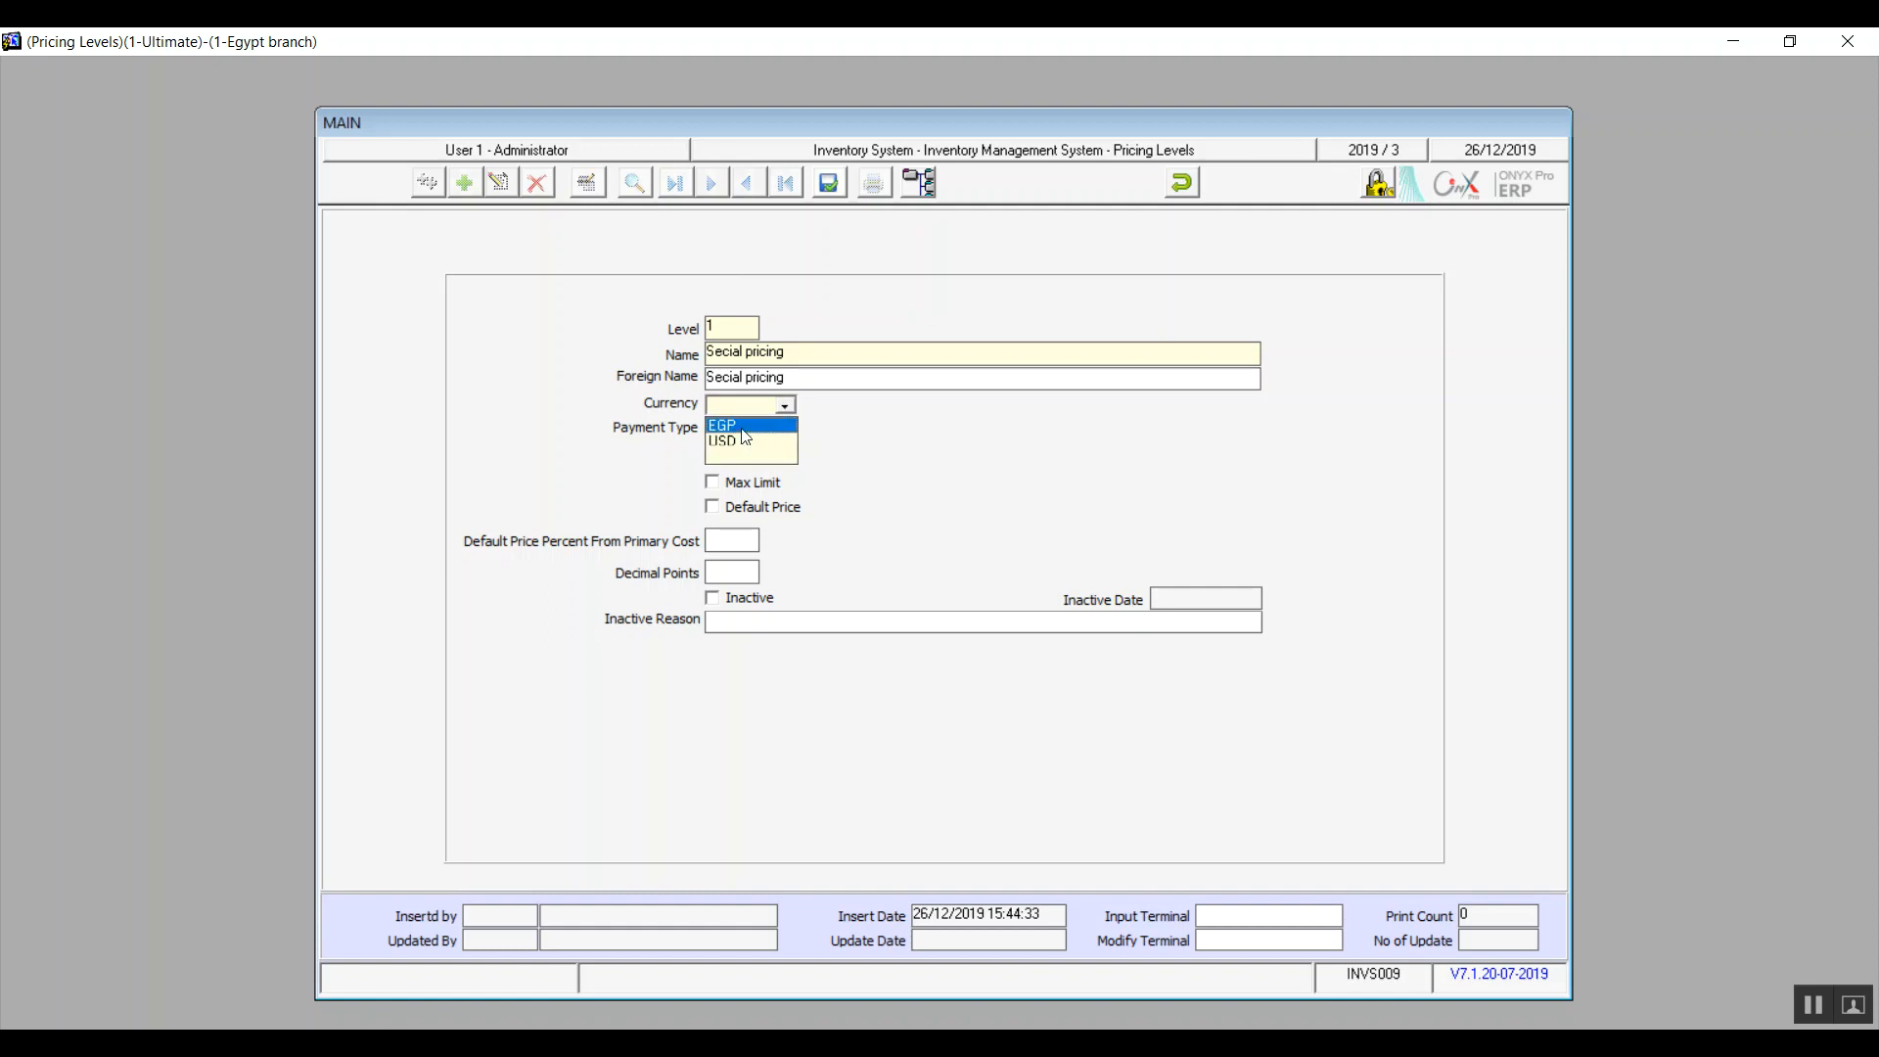
pyautogui.click(742, 429)
pyautogui.click(786, 432)
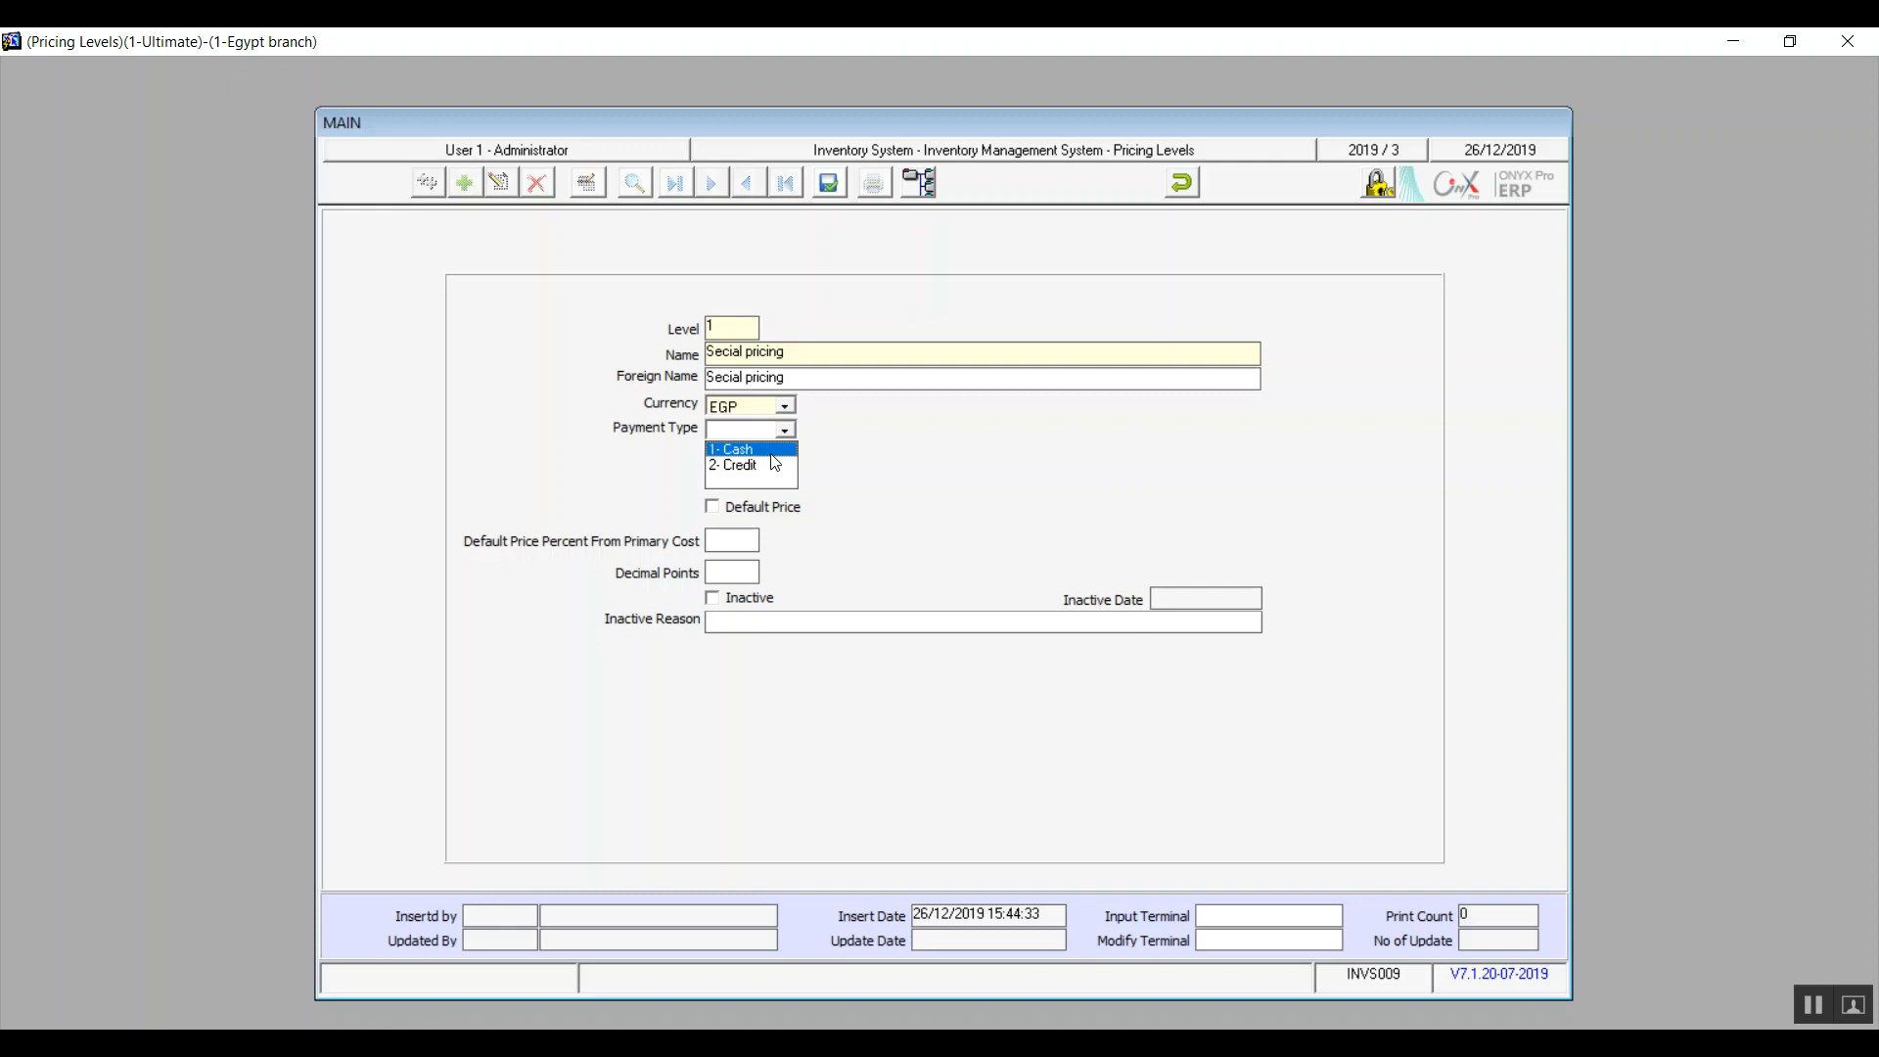
pyautogui.click(771, 454)
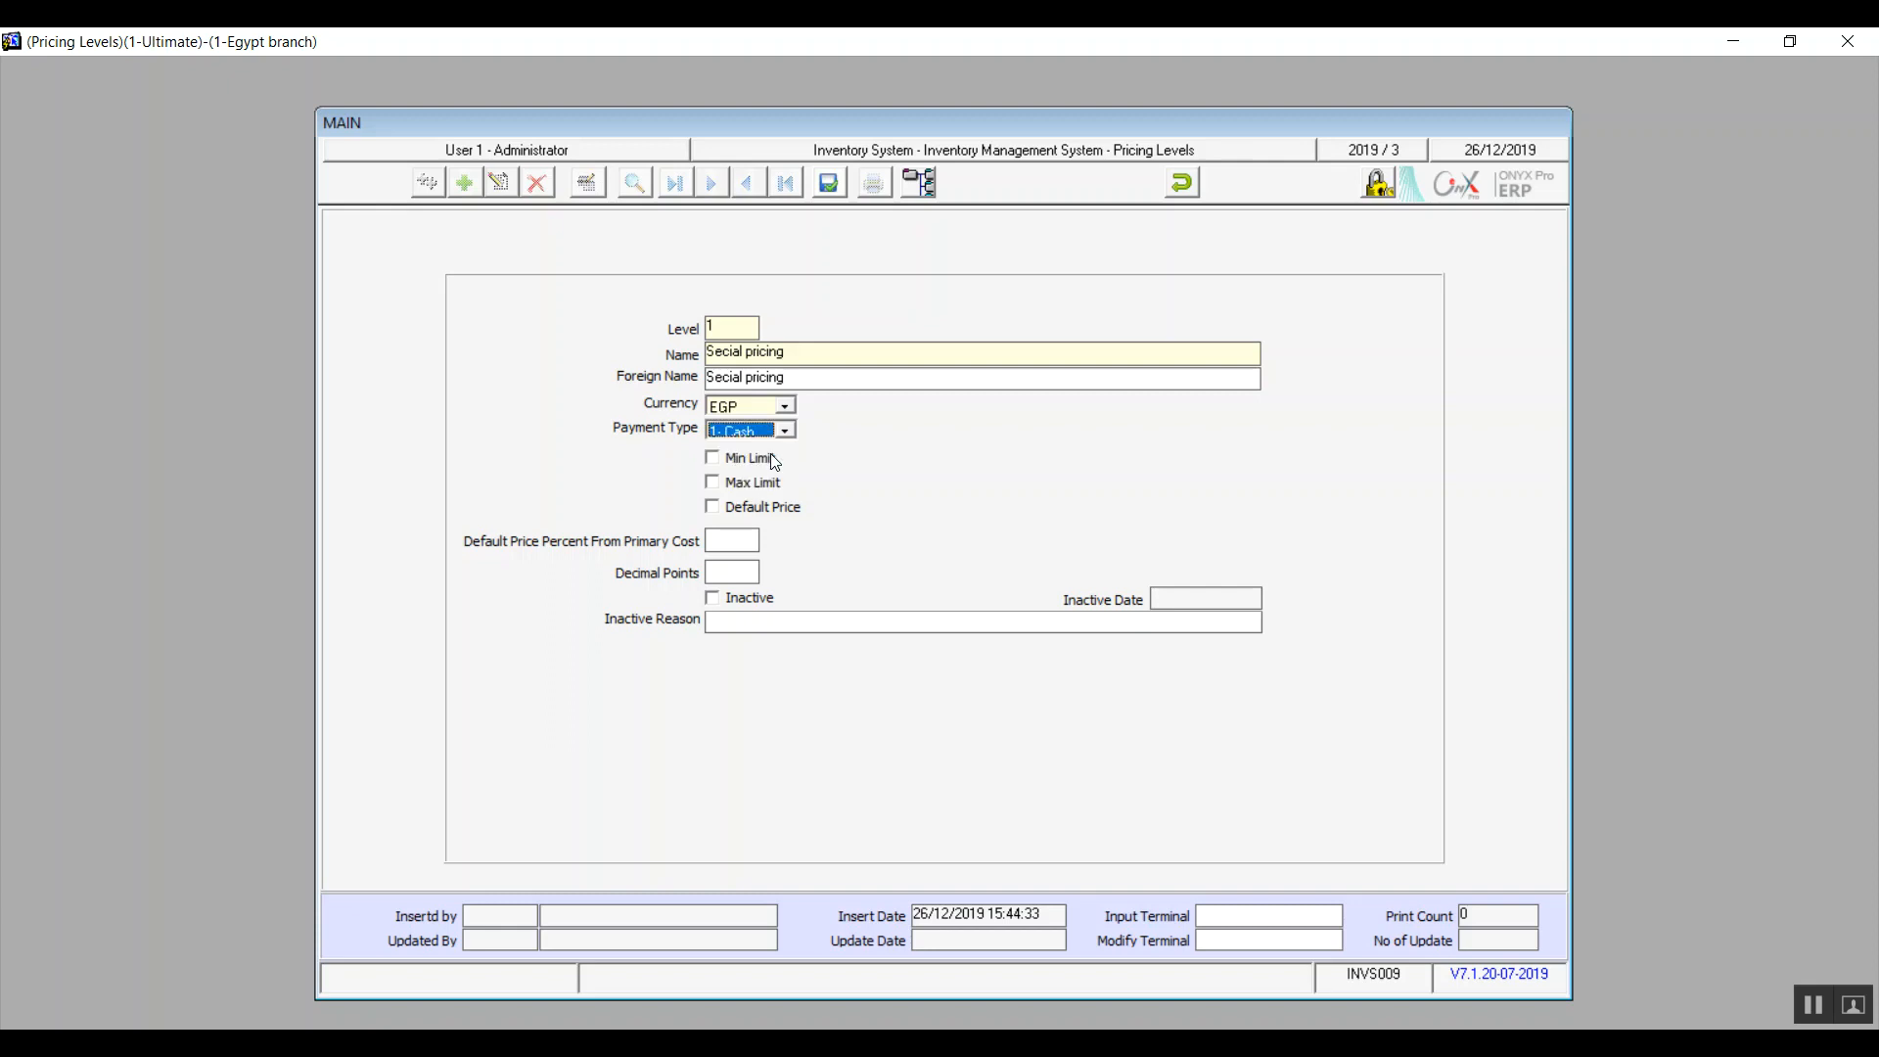
# Leave minimum and maximum limits off, tick Default Price, and enter 50% with 2 decimal points
pyautogui.click(713, 460)
pyautogui.click(713, 481)
pyautogui.click(714, 459)
pyautogui.click(713, 482)
pyautogui.click(708, 508)
pyautogui.click(739, 546)
pyautogui.write('50')
pyautogui.write('2')
# Toggle the Inactive option back off, then save pricing level 1 and close the form
pyautogui.click(722, 606)
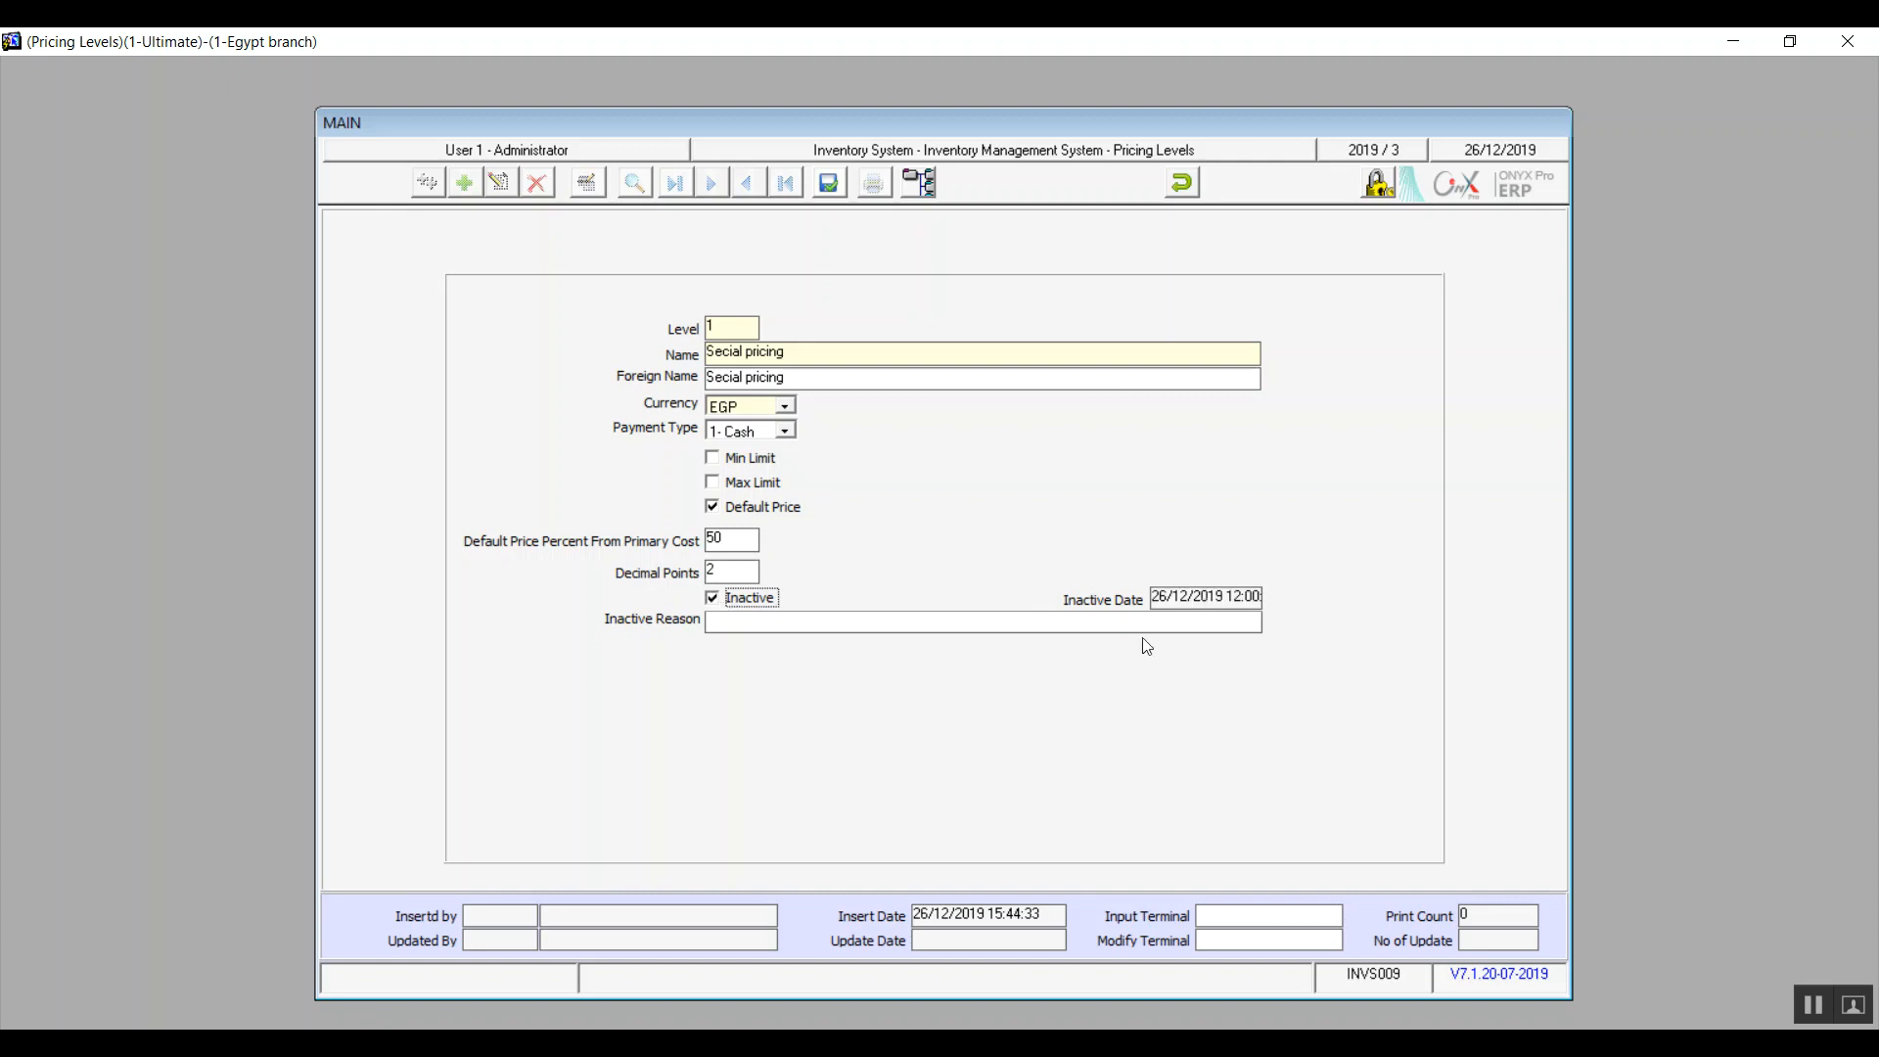
pyautogui.click(938, 623)
pyautogui.click(721, 612)
pyautogui.click(832, 184)
pyautogui.click(1182, 184)
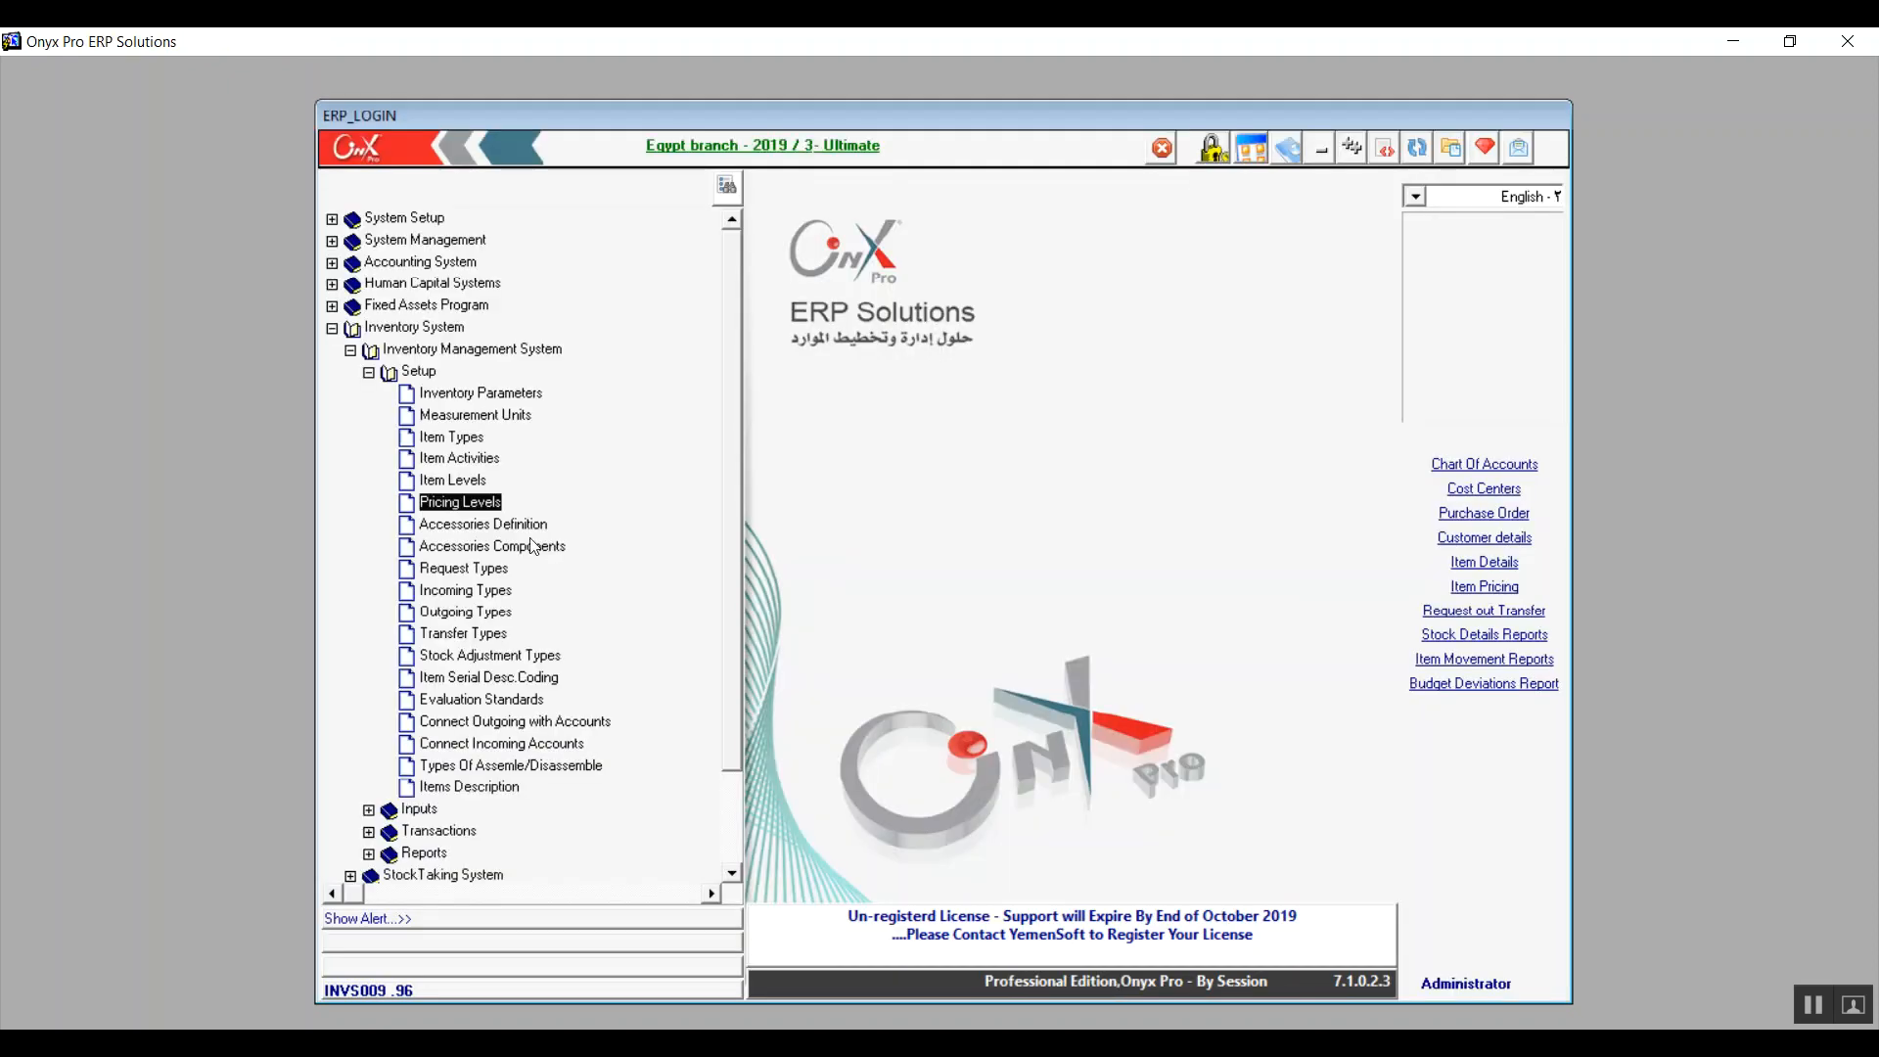
# Open Accessories Definition and add accessory 1 with 'Scarf' as description and foreign description
pyautogui.doubleClick(536, 525)
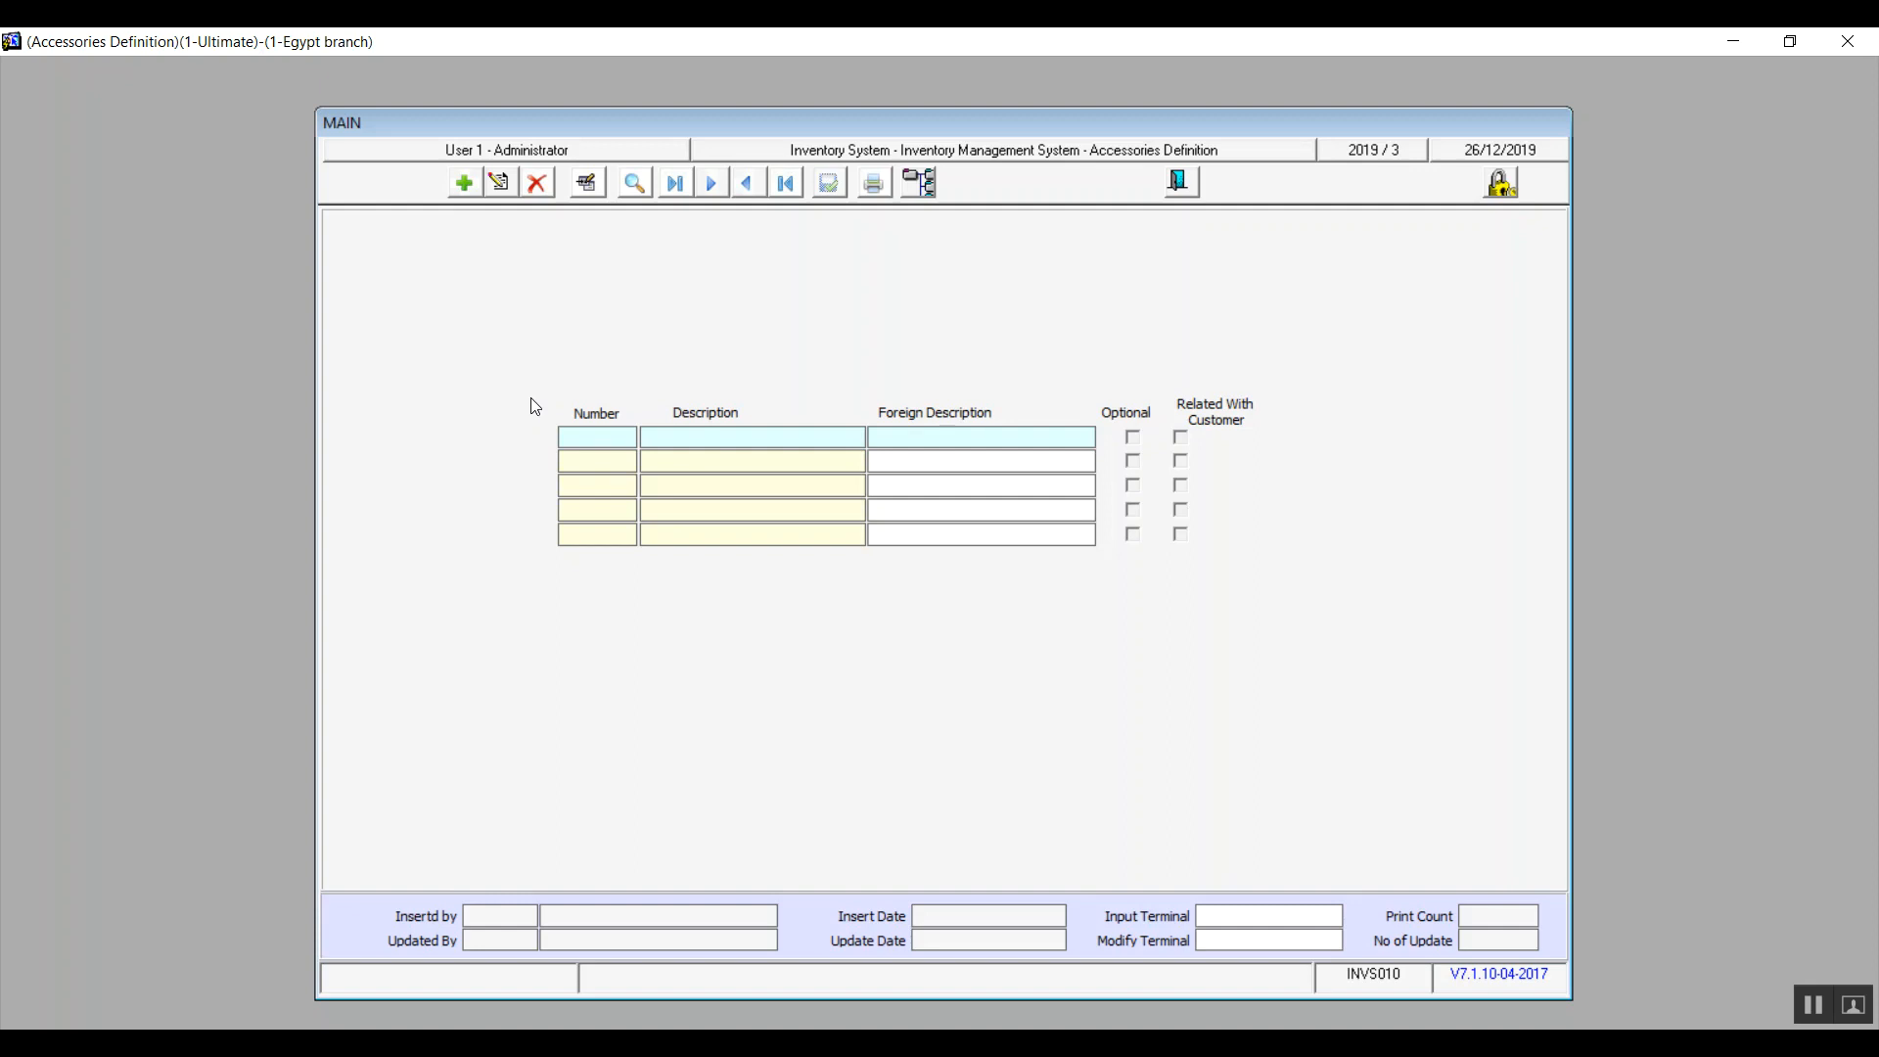
pyautogui.click(470, 193)
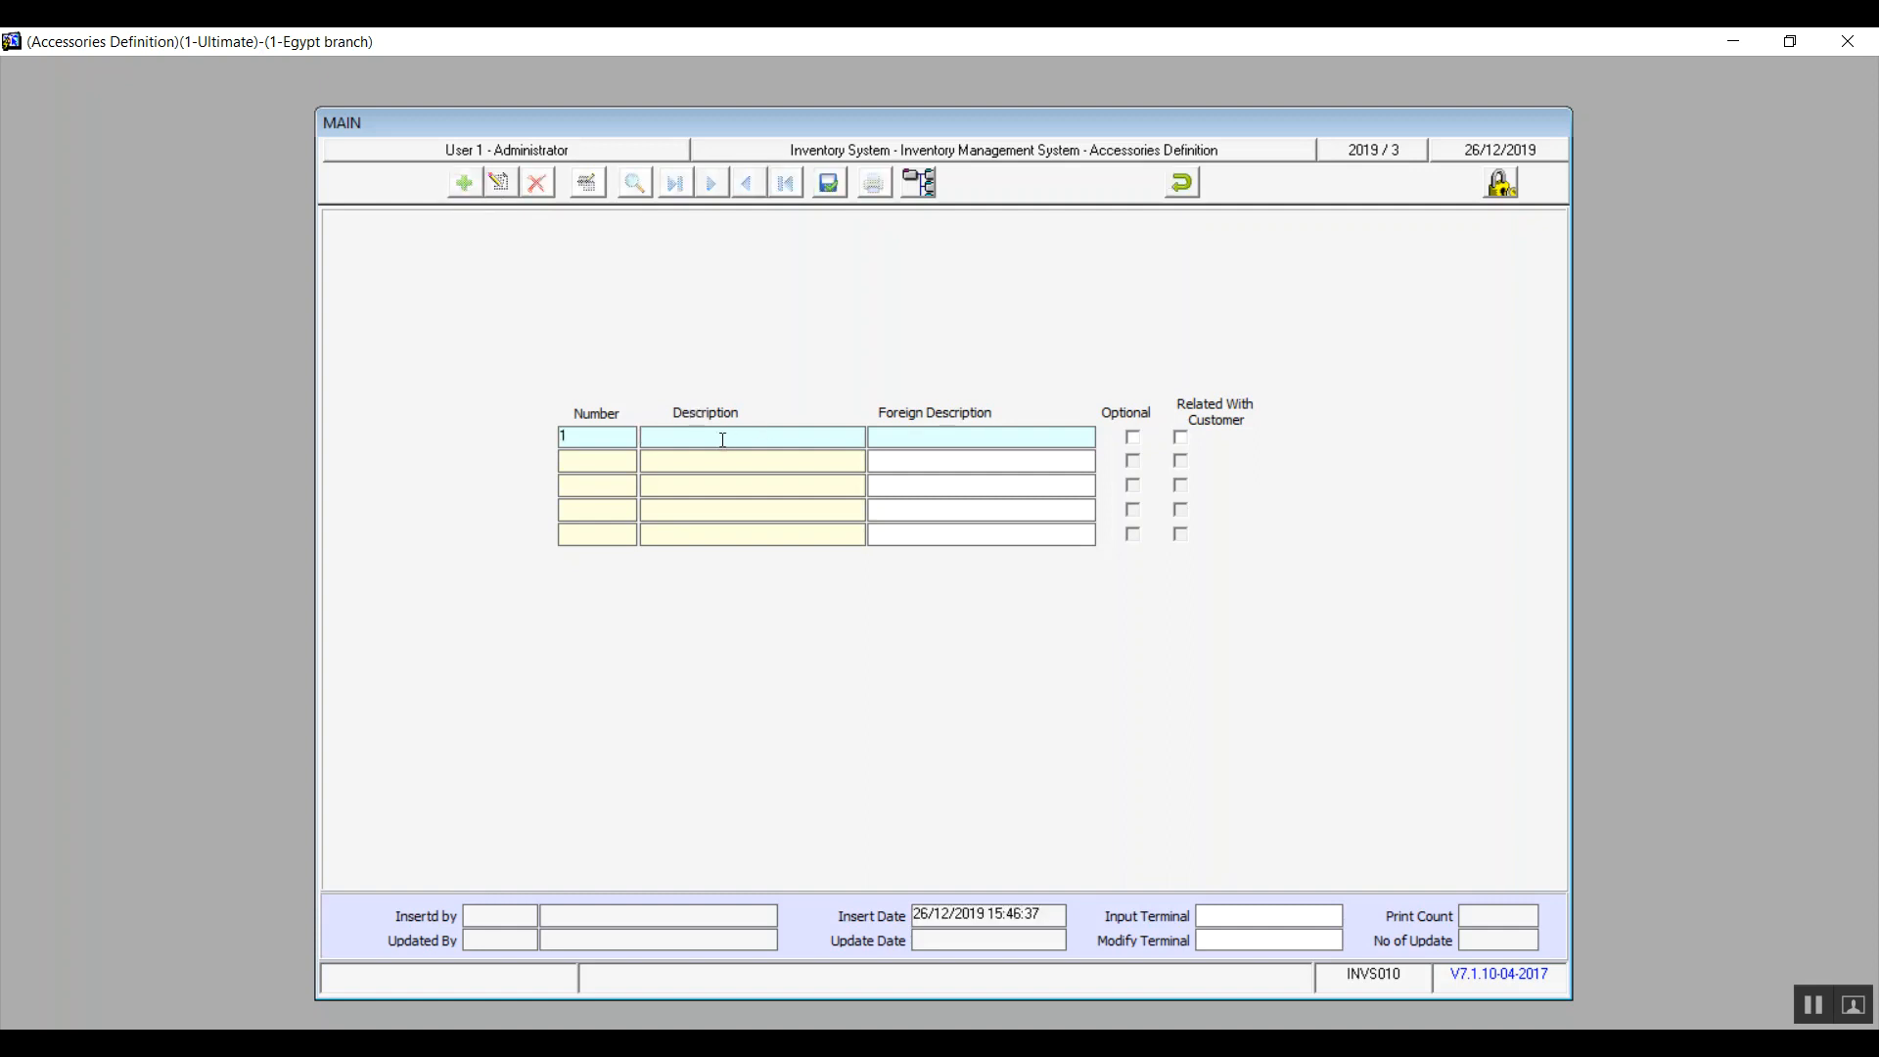
pyautogui.write('Scarf')
pyautogui.hotkey('shift', 'Left')
pyautogui.hotkey('shift', 'Left')
pyautogui.hotkey('shift', 'Left')
pyautogui.hotkey('shift', 'Left')
pyautogui.hotkey('shift', 'Left')
pyautogui.press('Tab')
pyautogui.hotkey('ctrl', 'v')
# Tick the Optional and Related With Customer options, then save Scarf and close the form
pyautogui.click(1133, 438)
pyautogui.click(1182, 440)
pyautogui.click(830, 184)
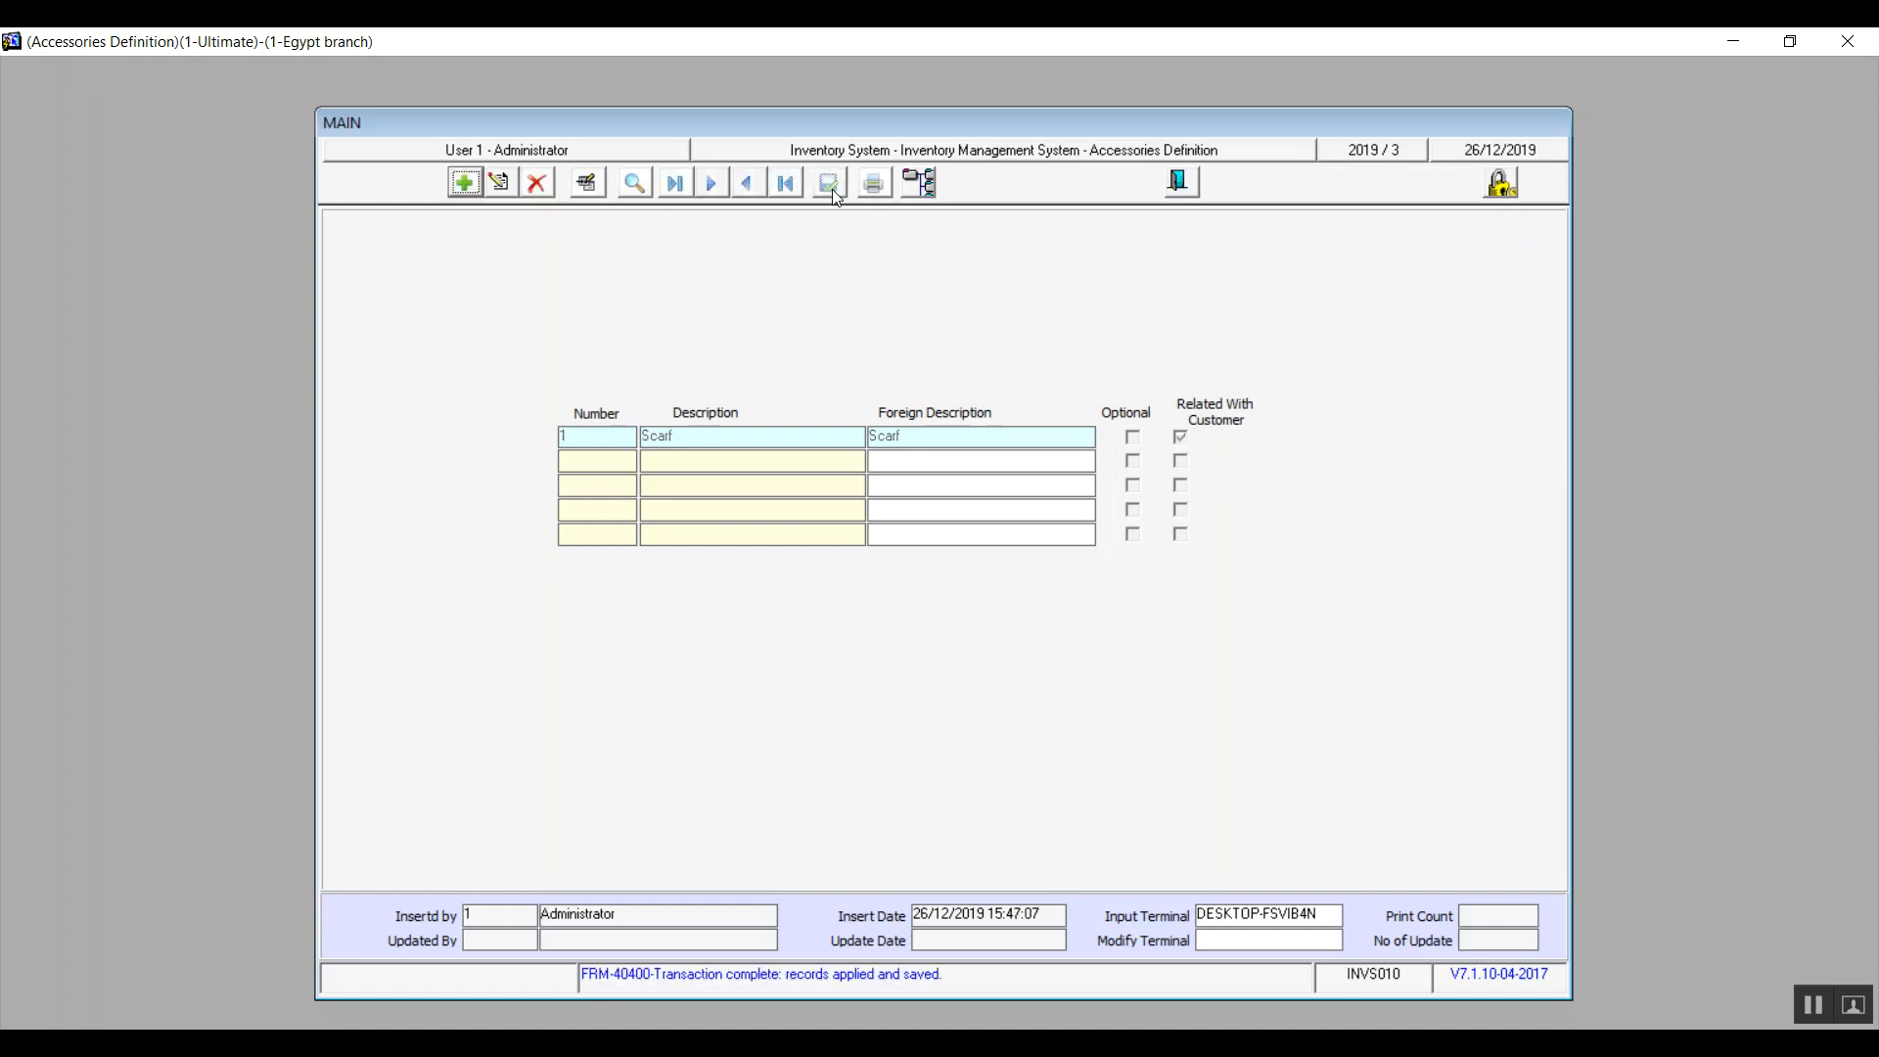
pyautogui.click(1181, 184)
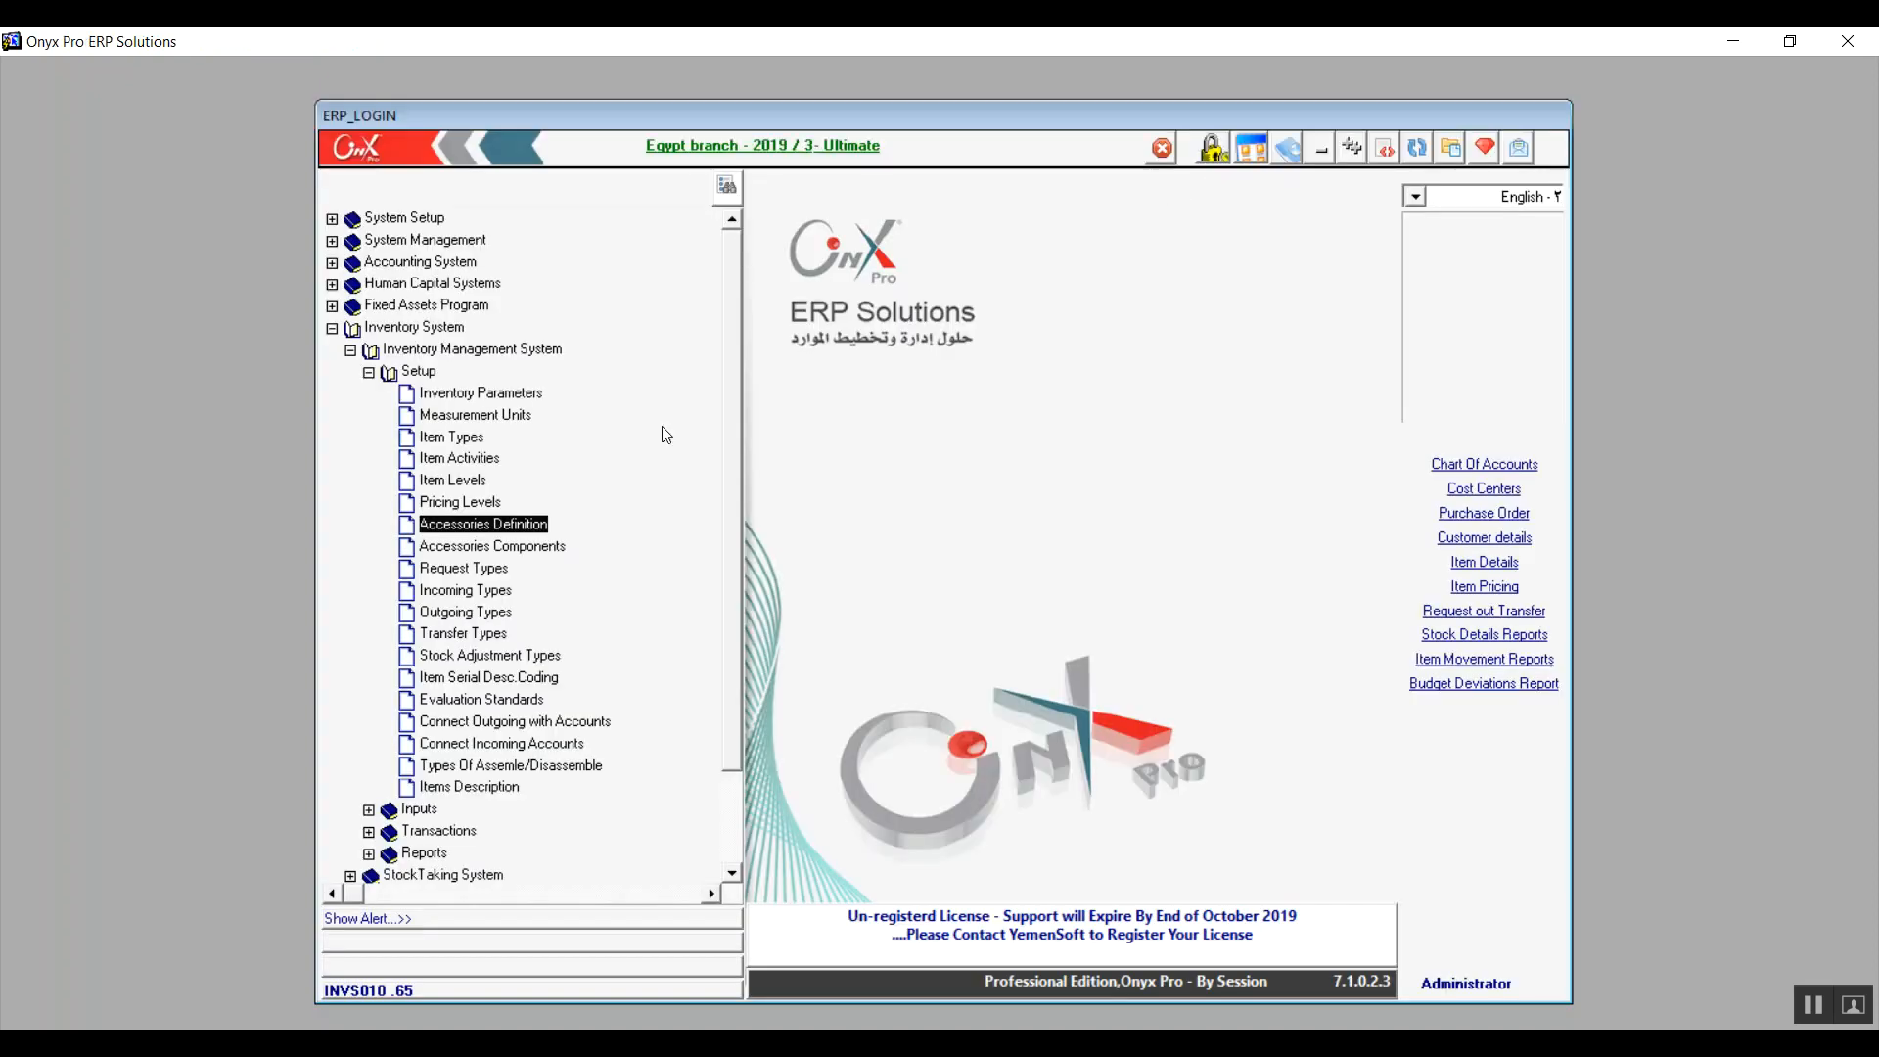
pyautogui.doubleClick(532, 548)
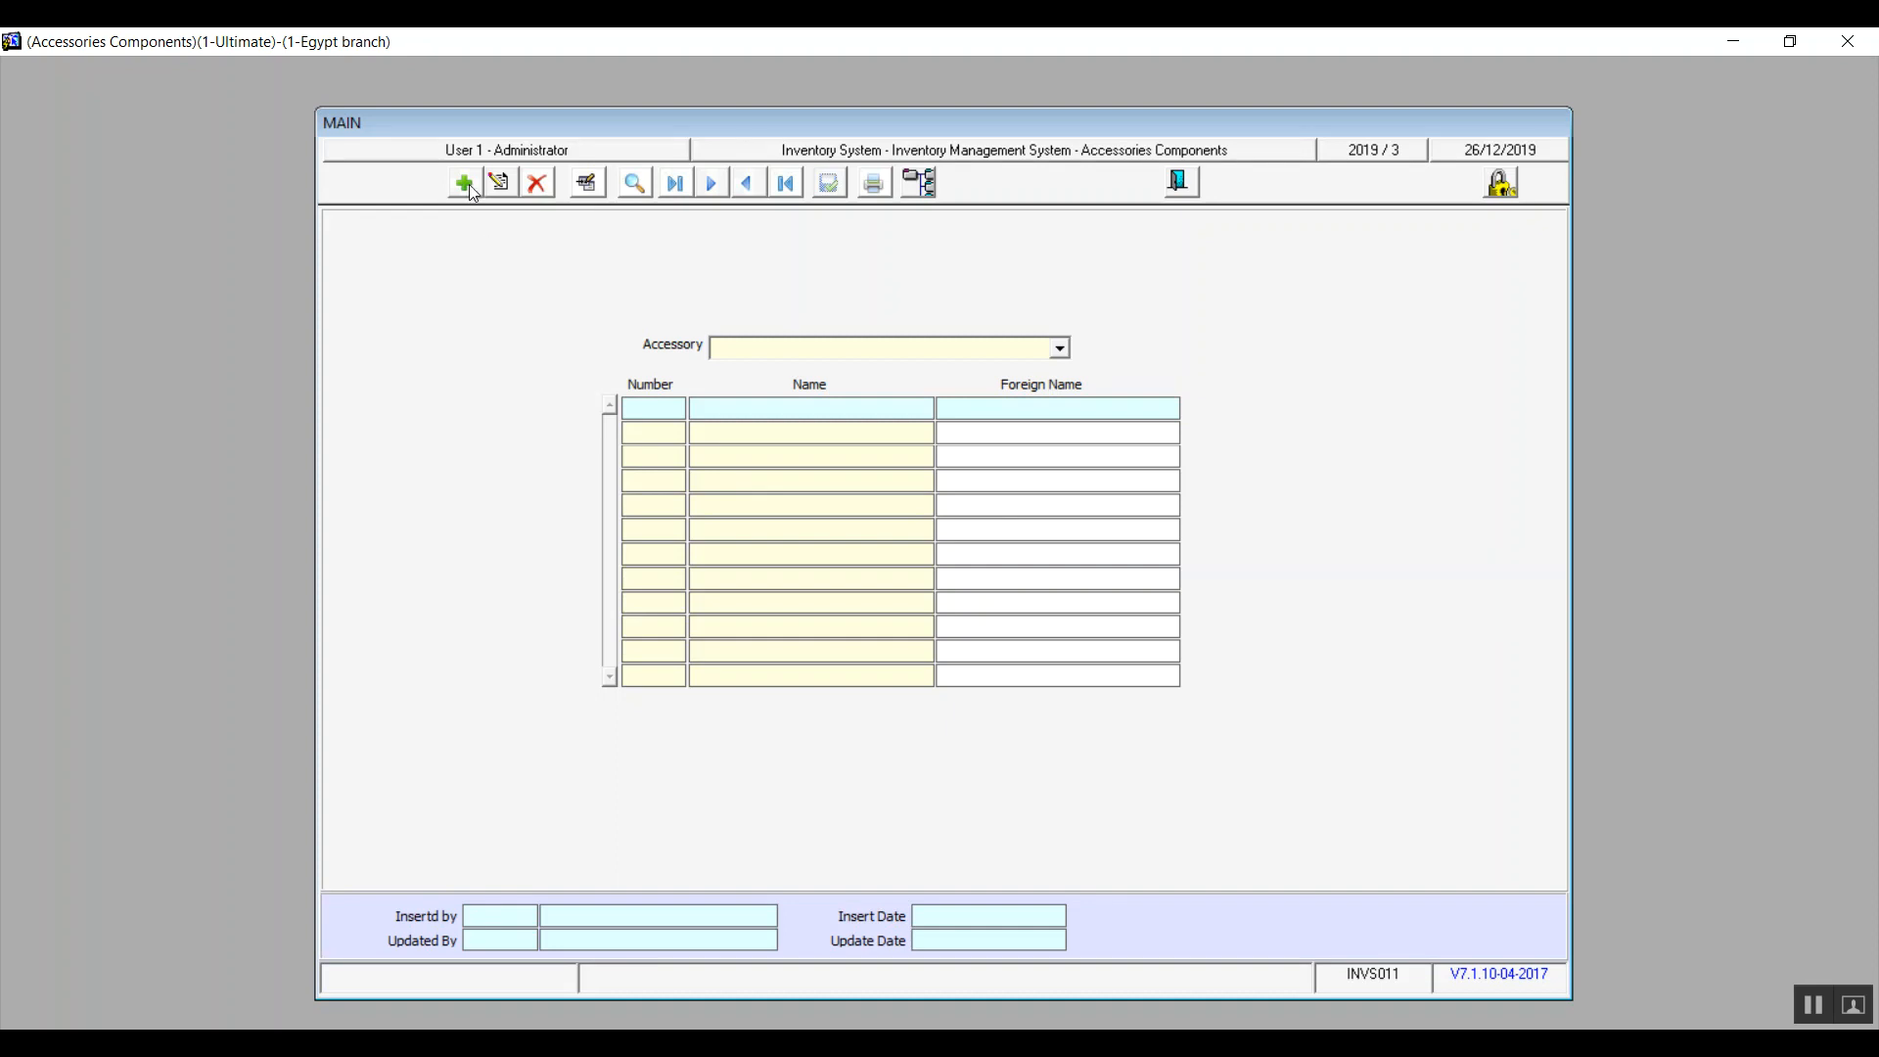
pyautogui.click(1062, 346)
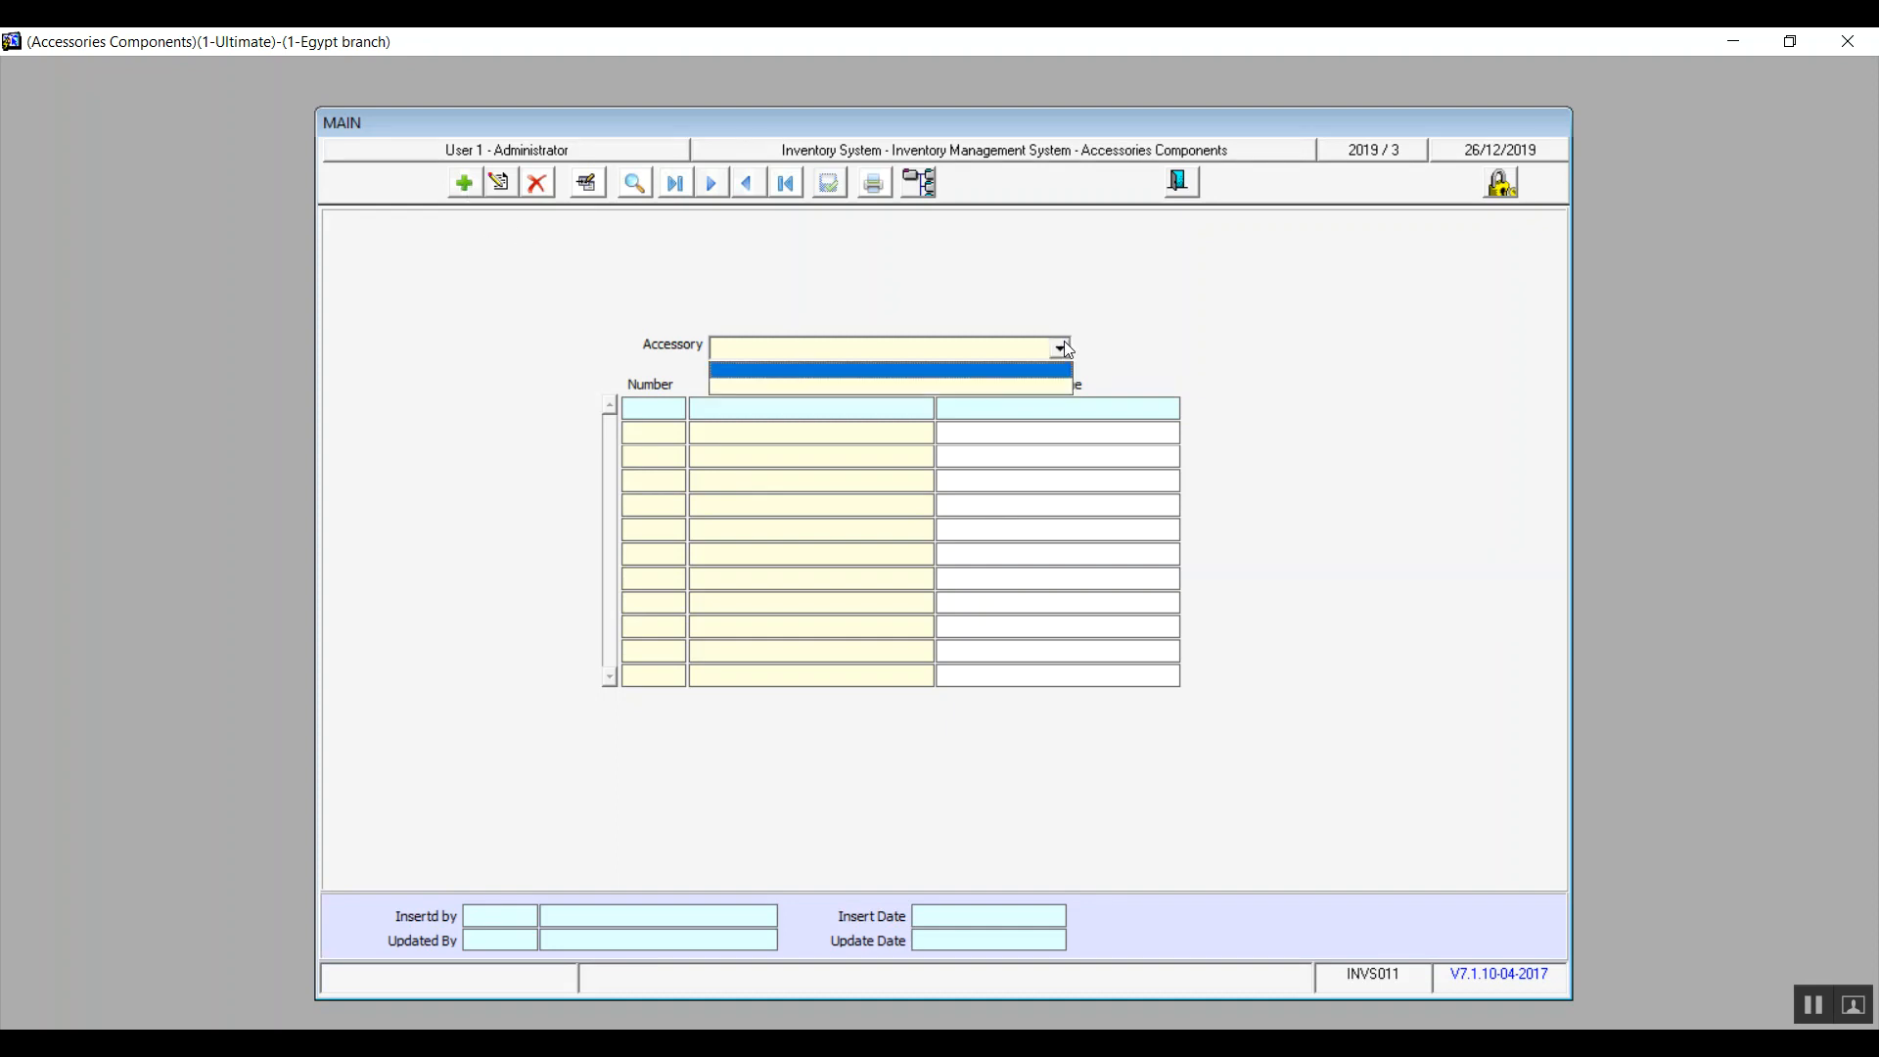
pyautogui.click(1064, 346)
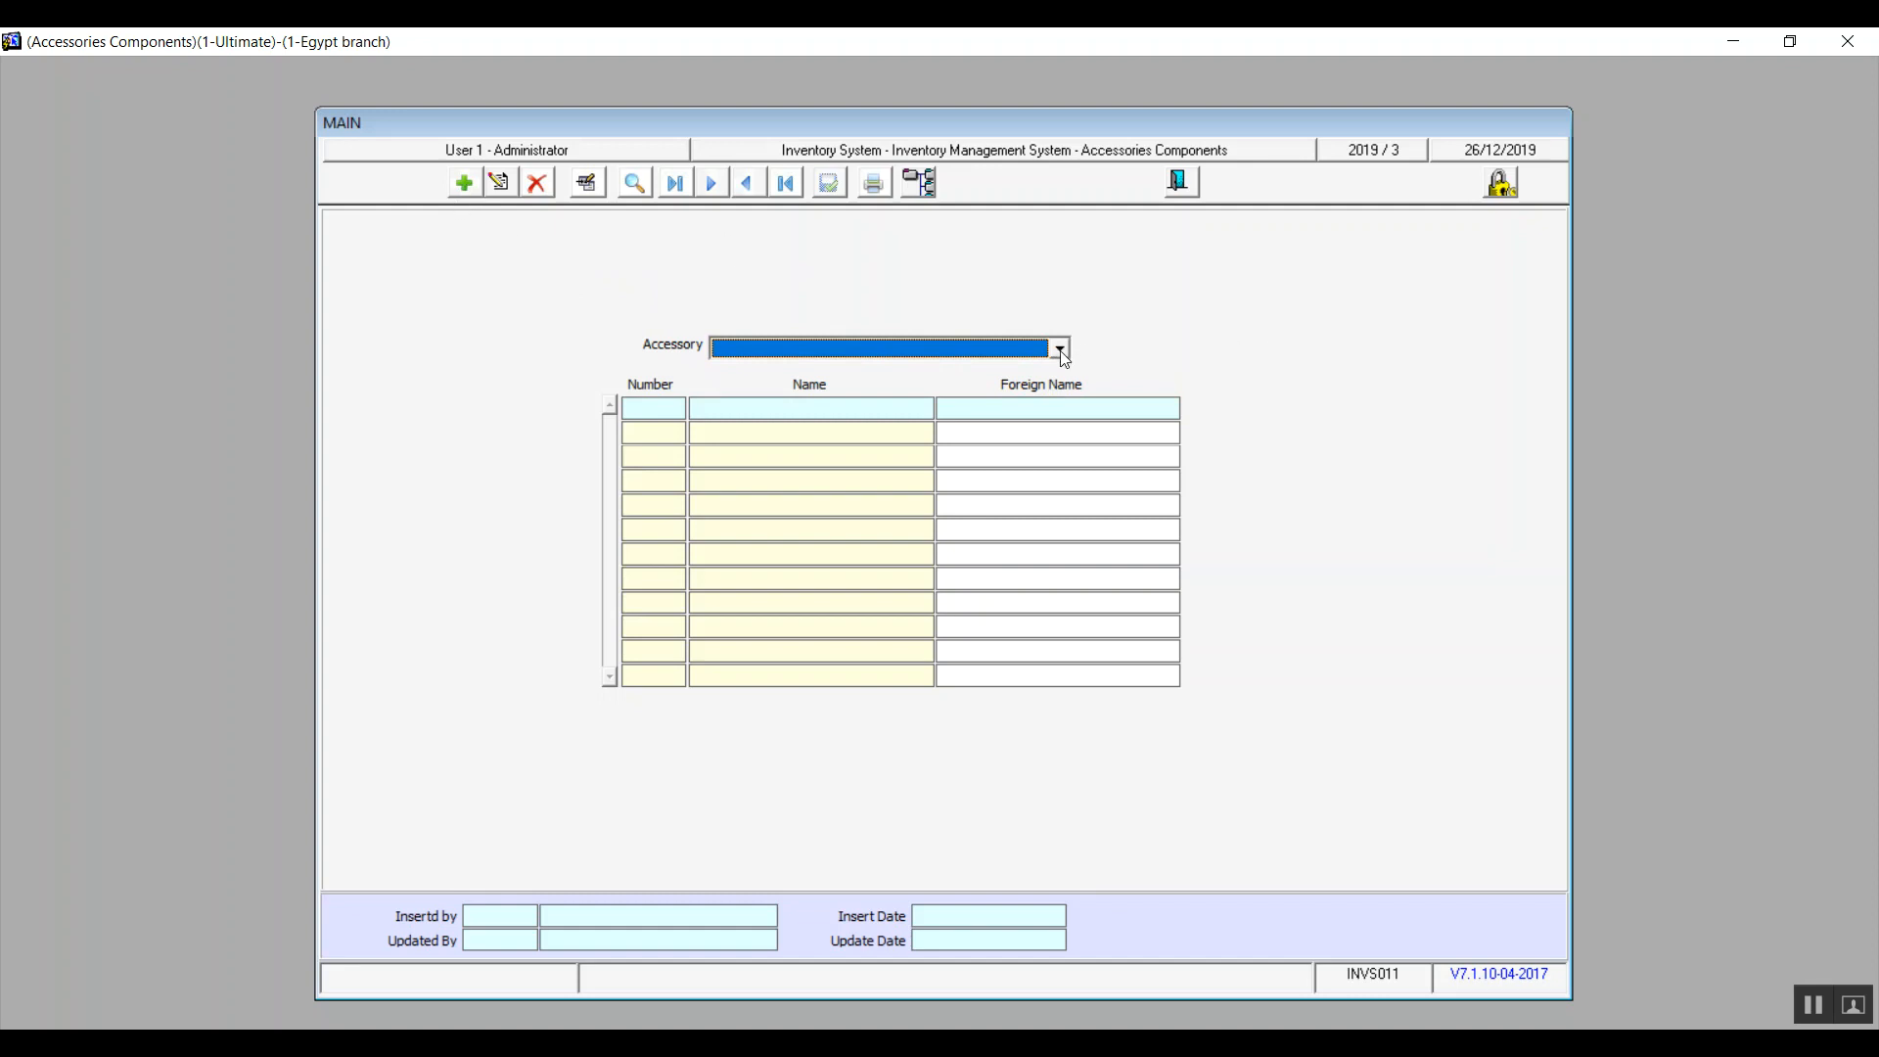
pyautogui.click(1181, 181)
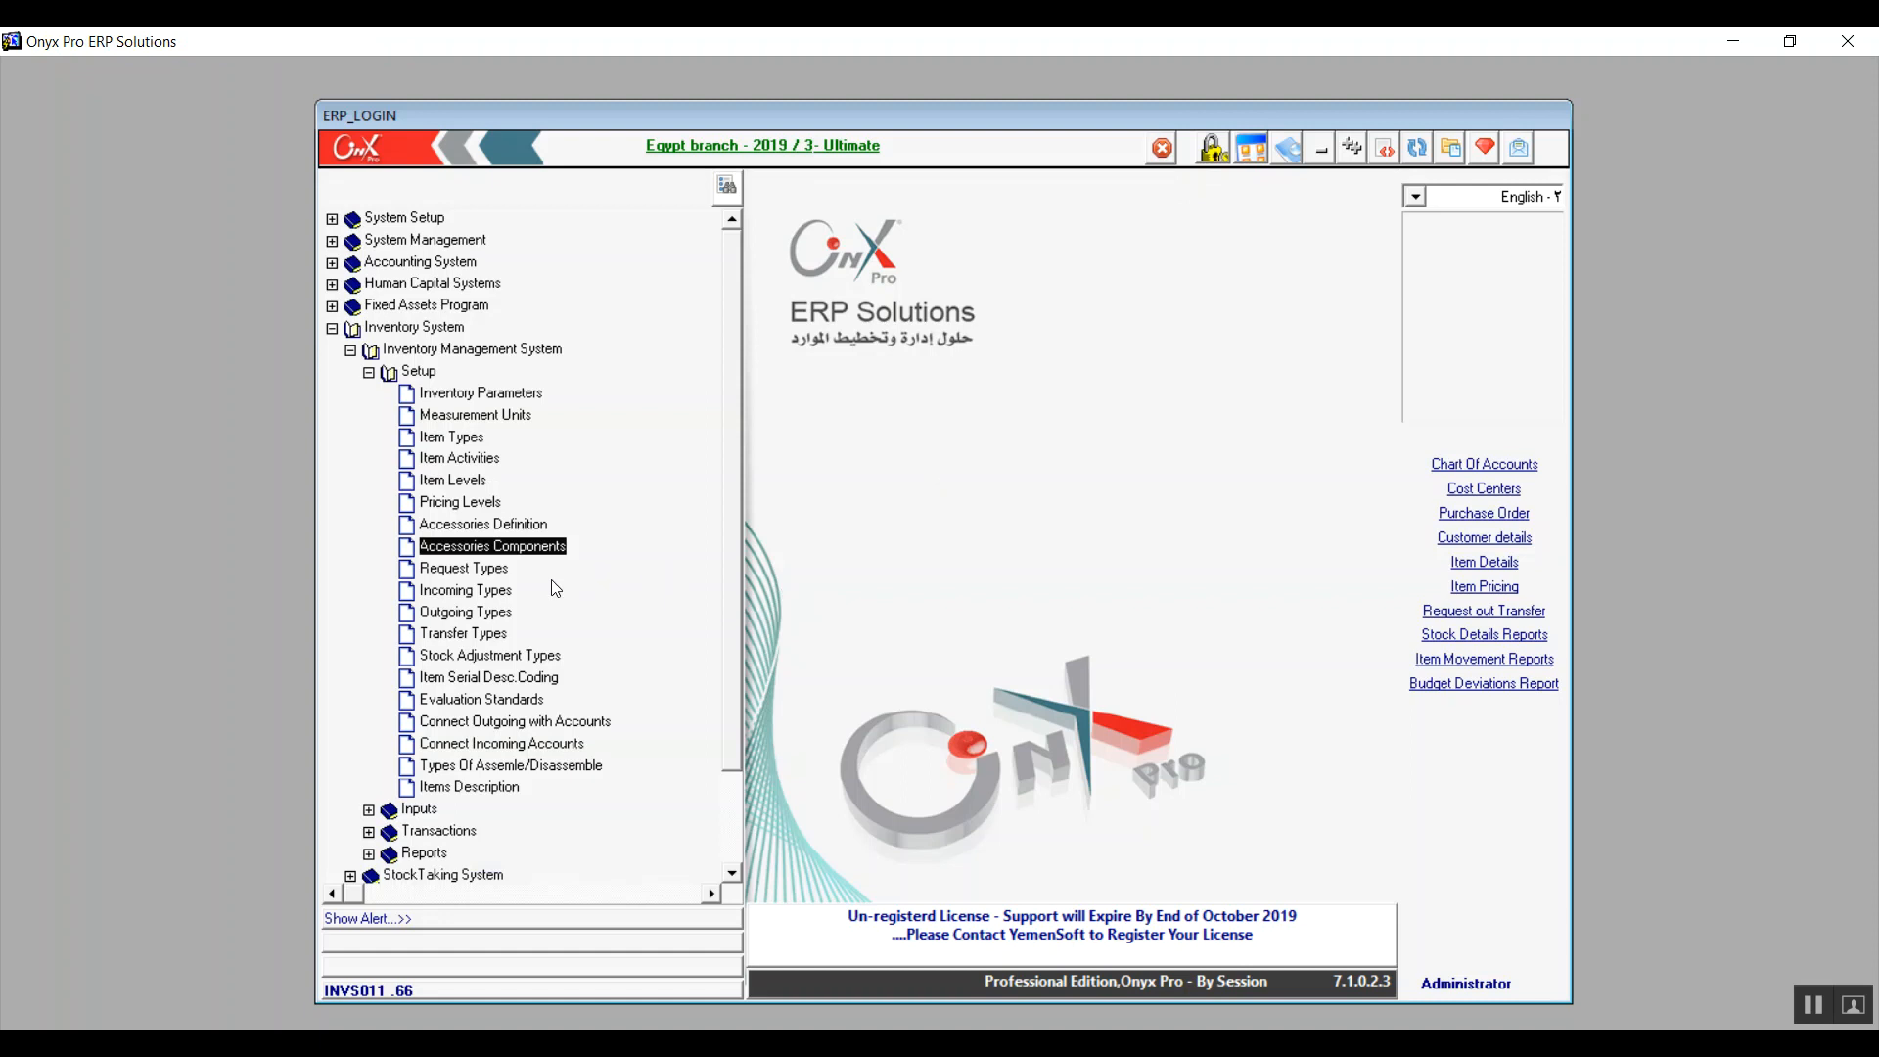
pyautogui.click(486, 575)
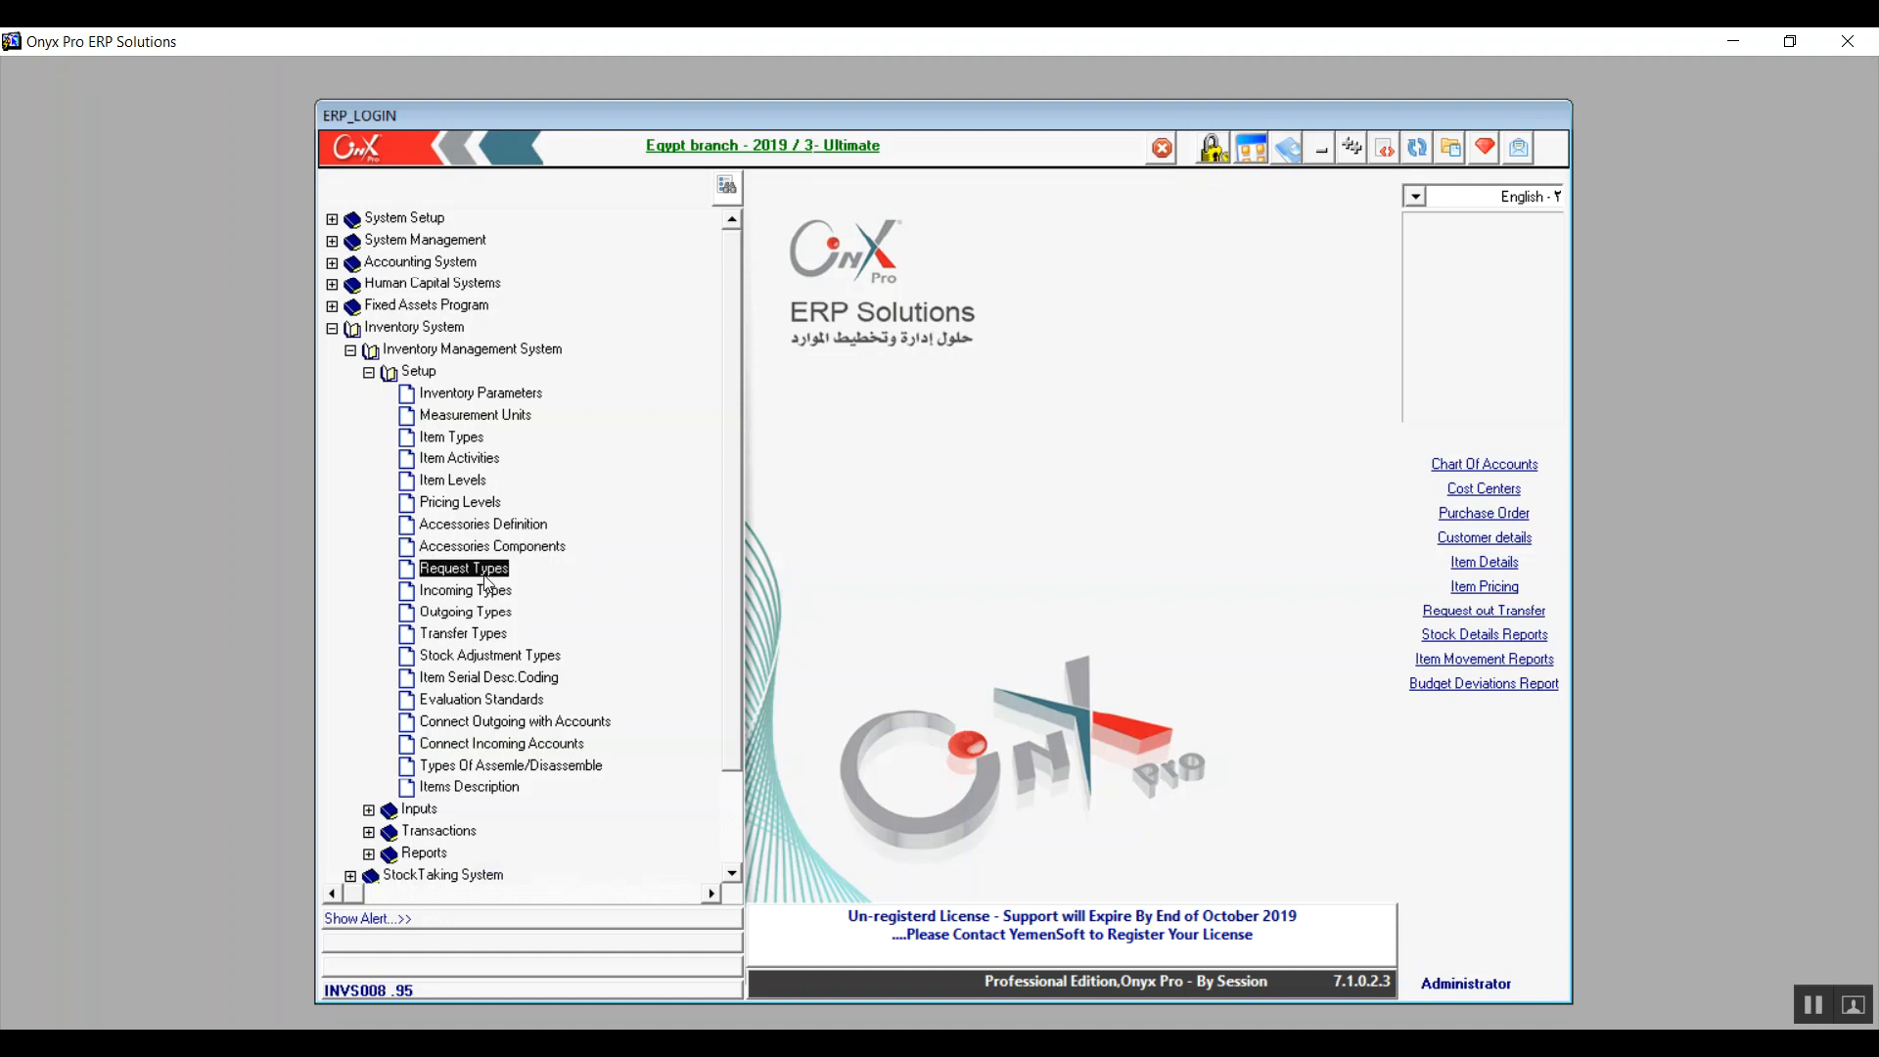
pyautogui.doubleClick(486, 576)
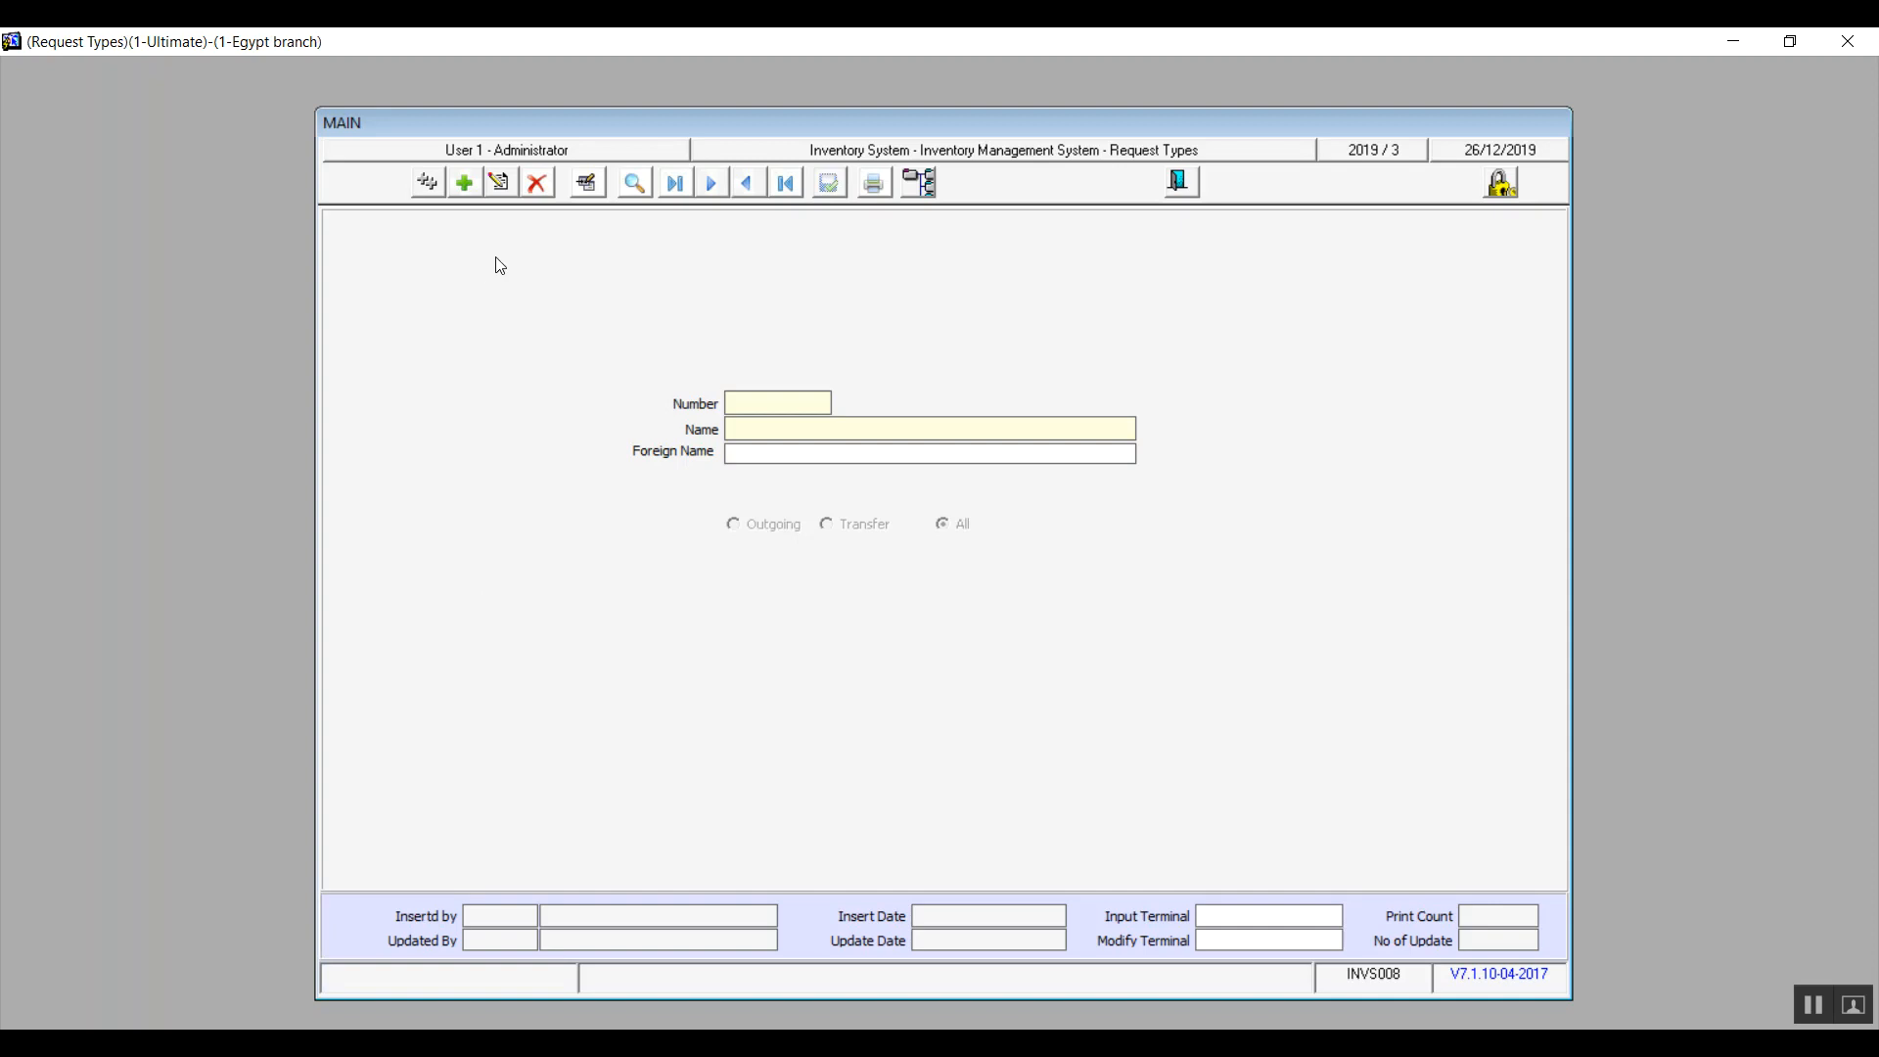
pyautogui.click(462, 184)
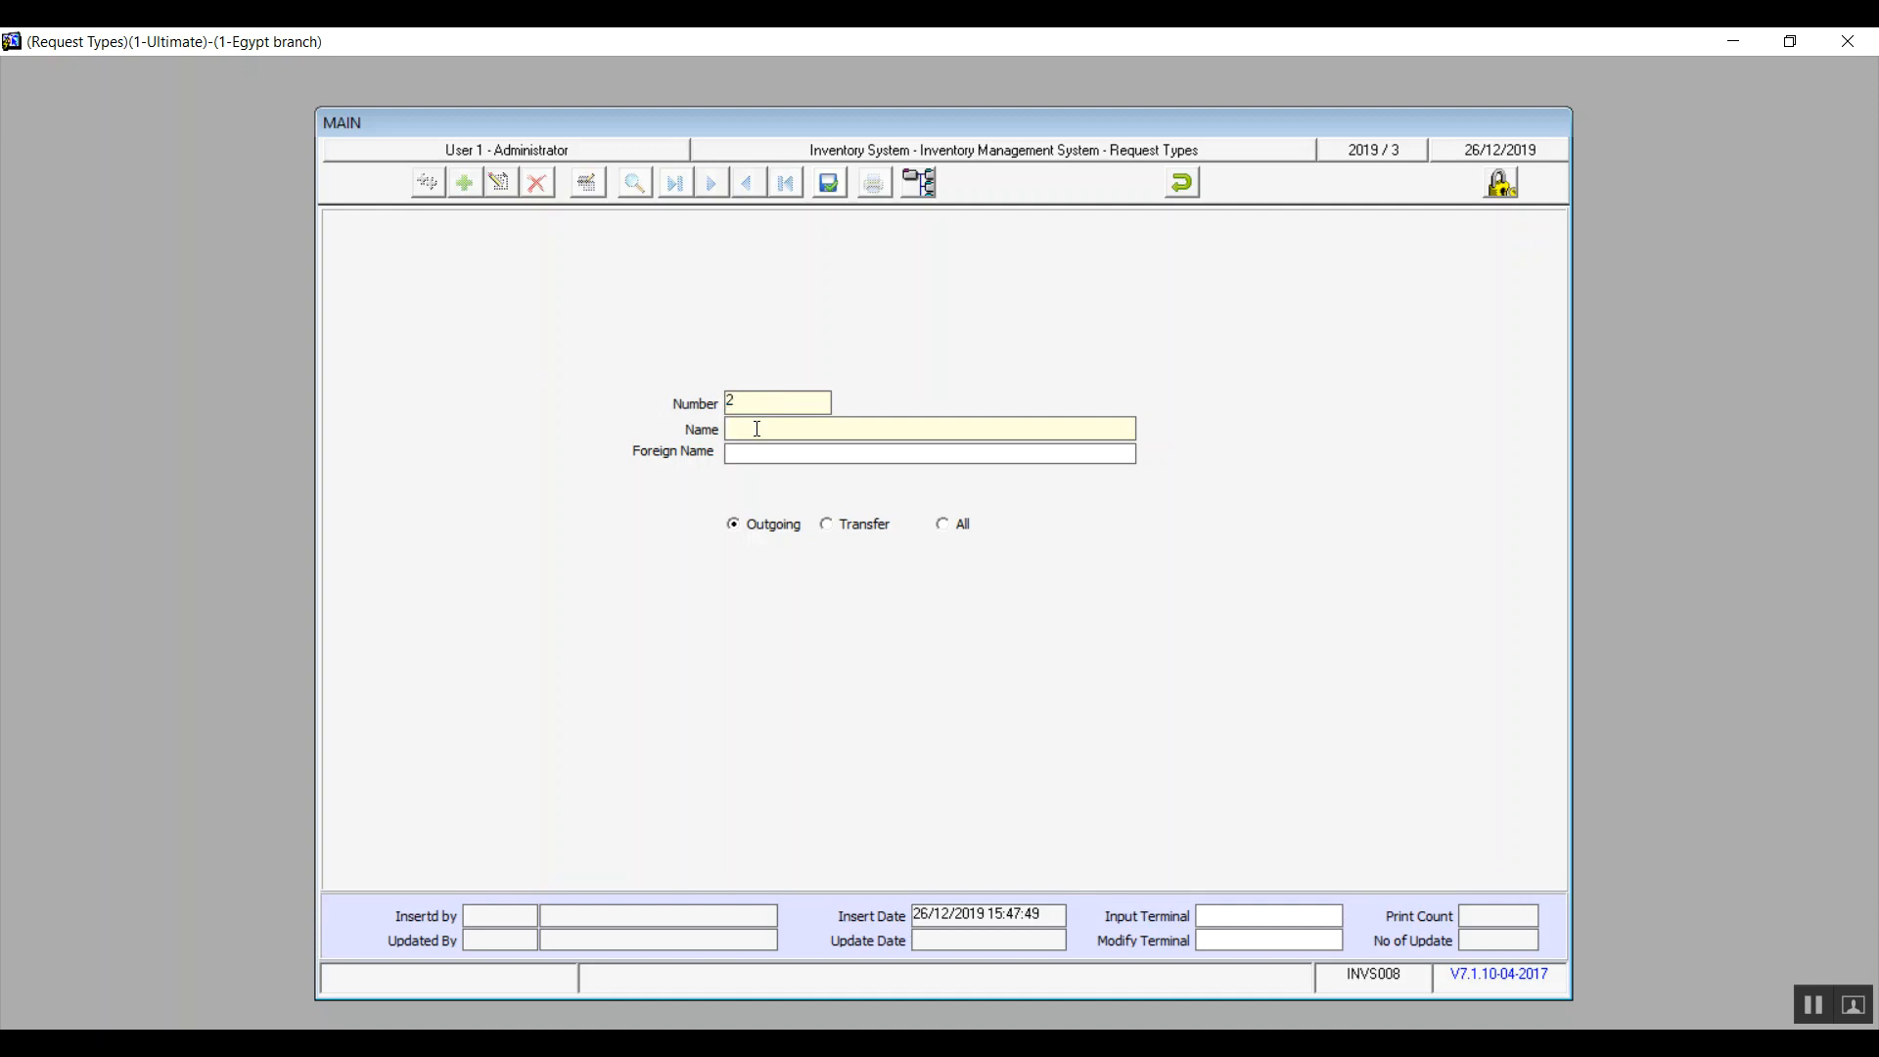
pyautogui.click(762, 534)
pyautogui.click(856, 528)
pyautogui.click(962, 526)
pyautogui.click(1184, 184)
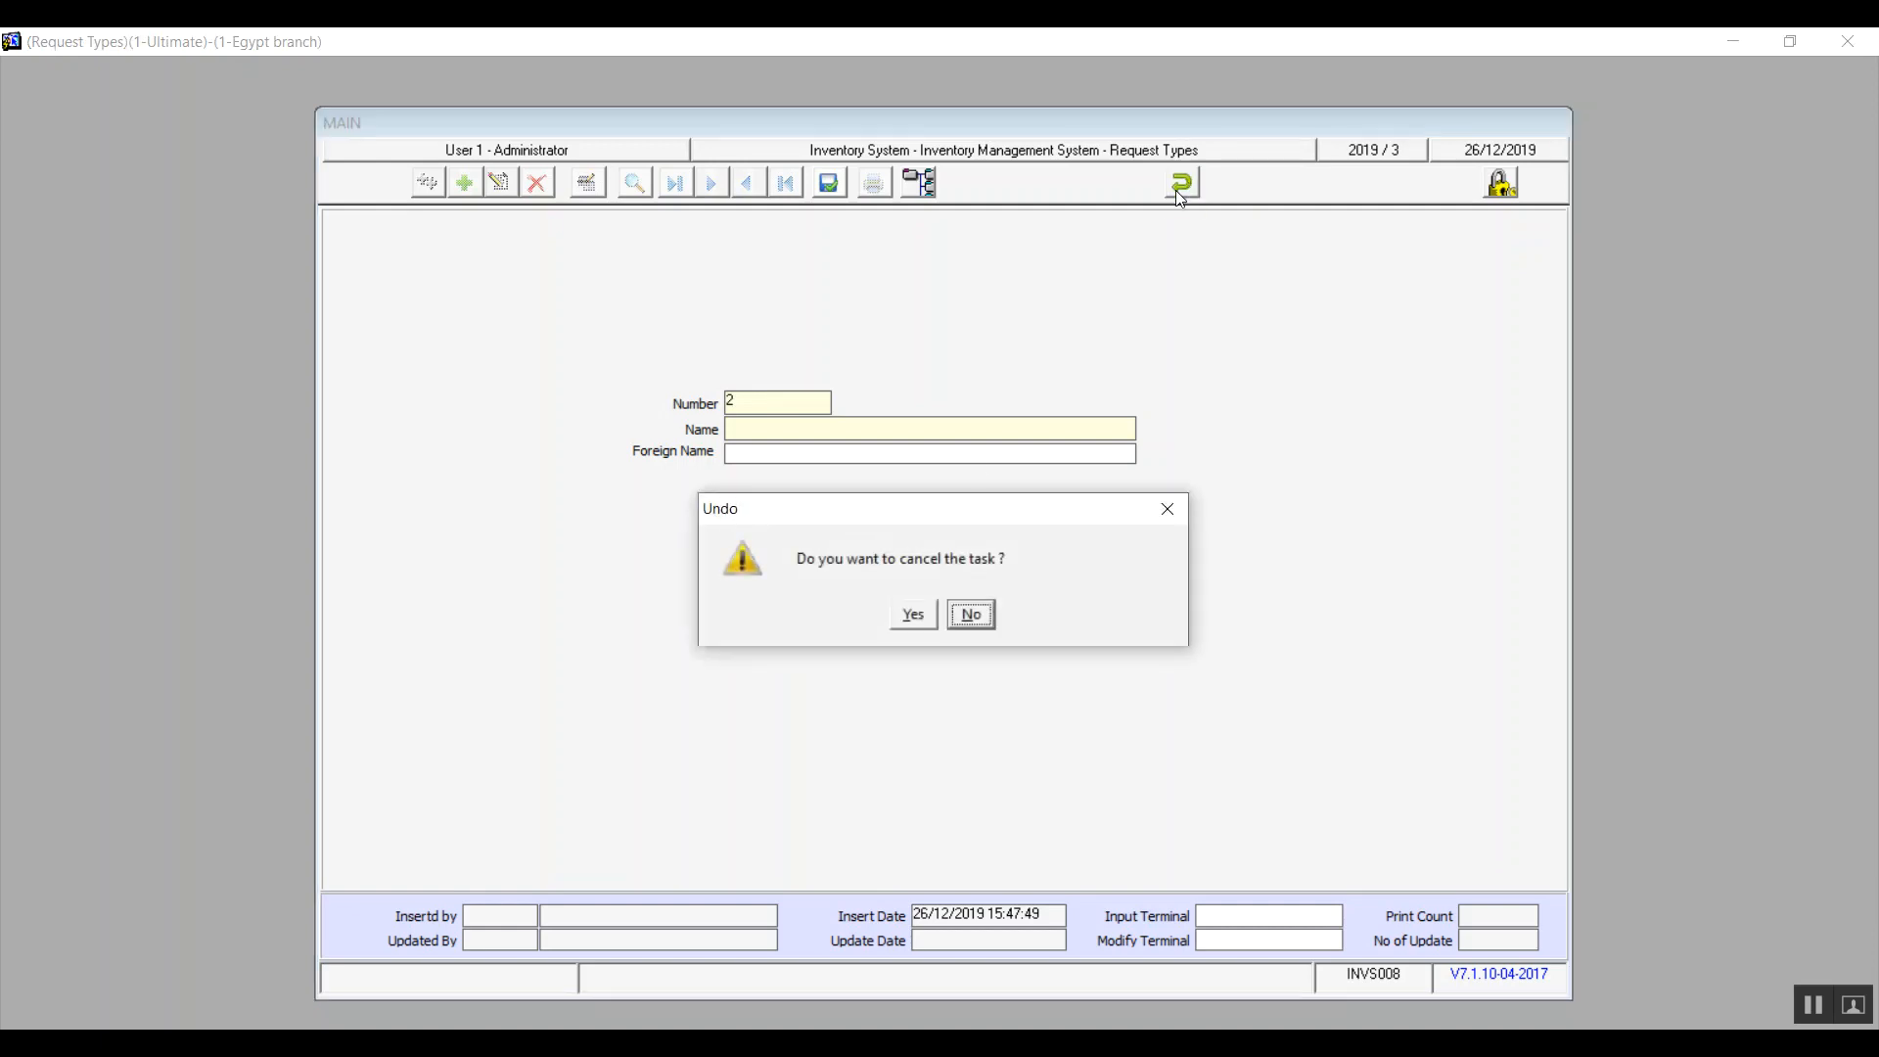
pyautogui.click(906, 612)
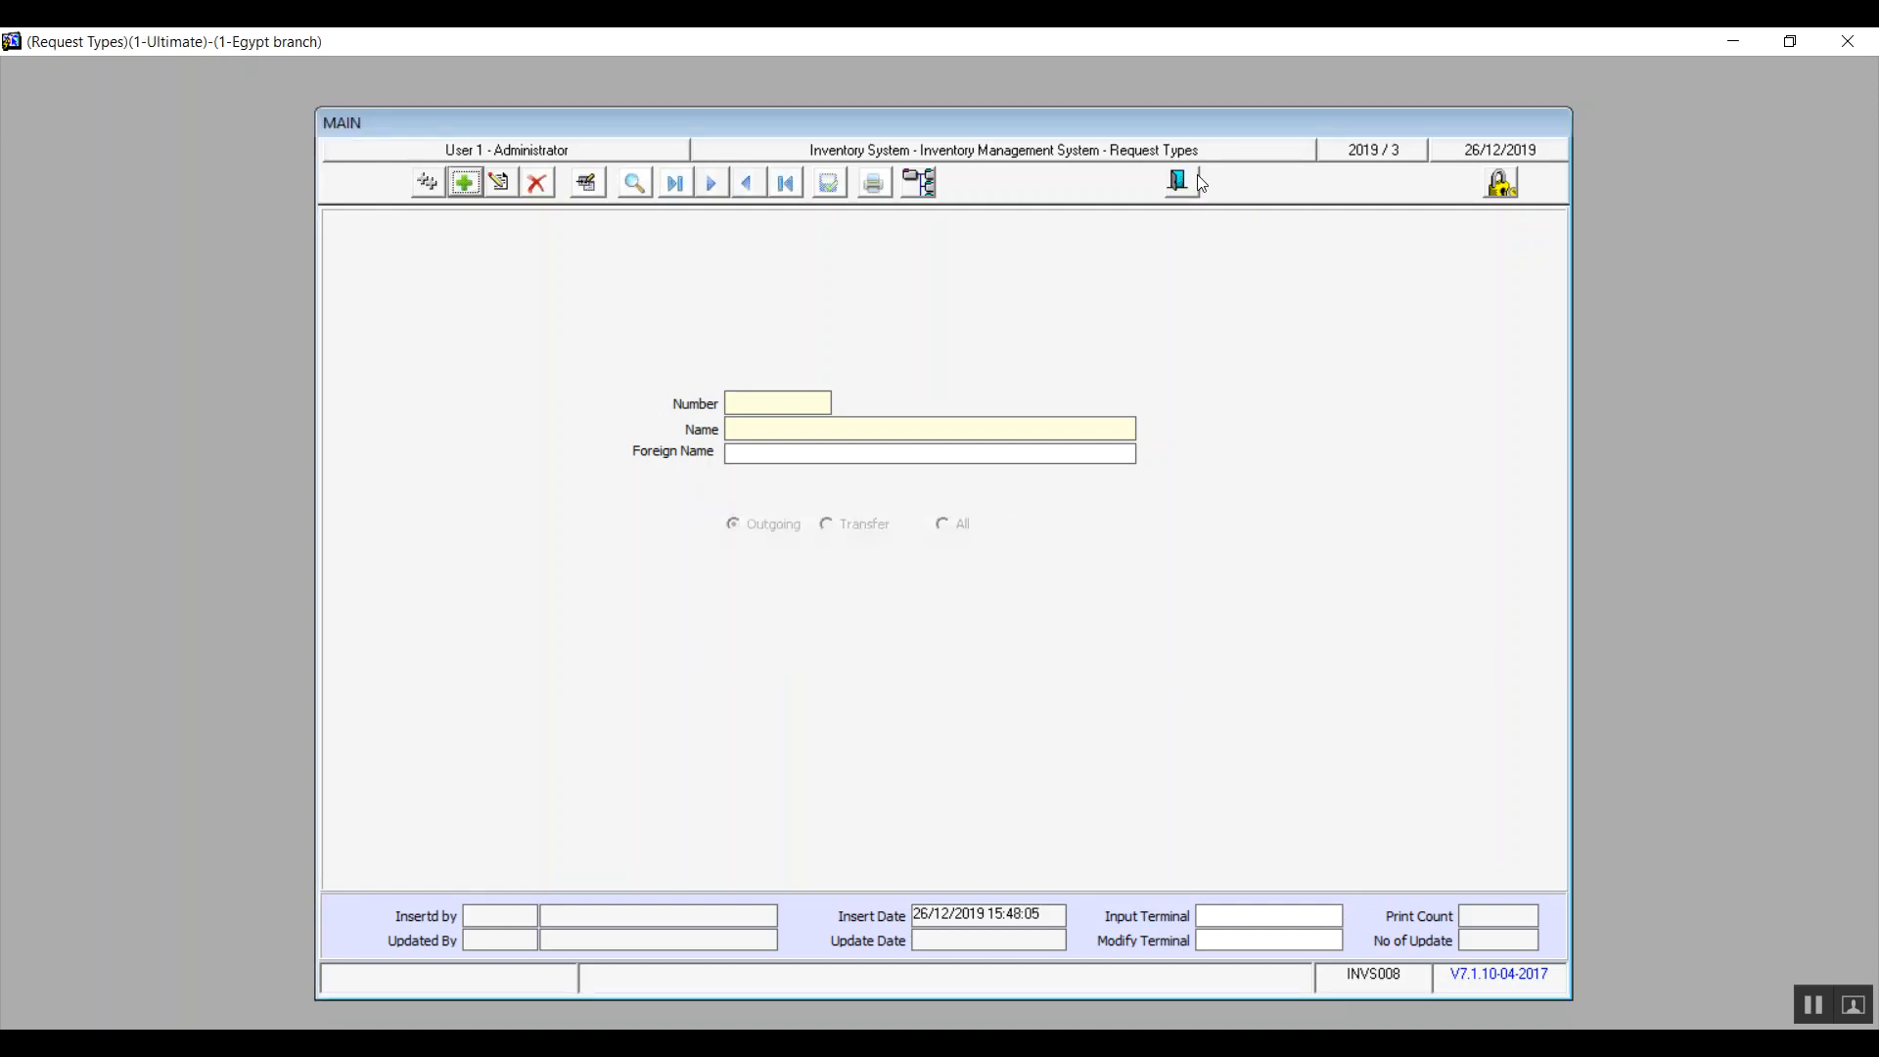
pyautogui.click(1186, 180)
# Open Incoming Types and start a new record with Connect by purchase invoice ticked
pyautogui.click(492, 593)
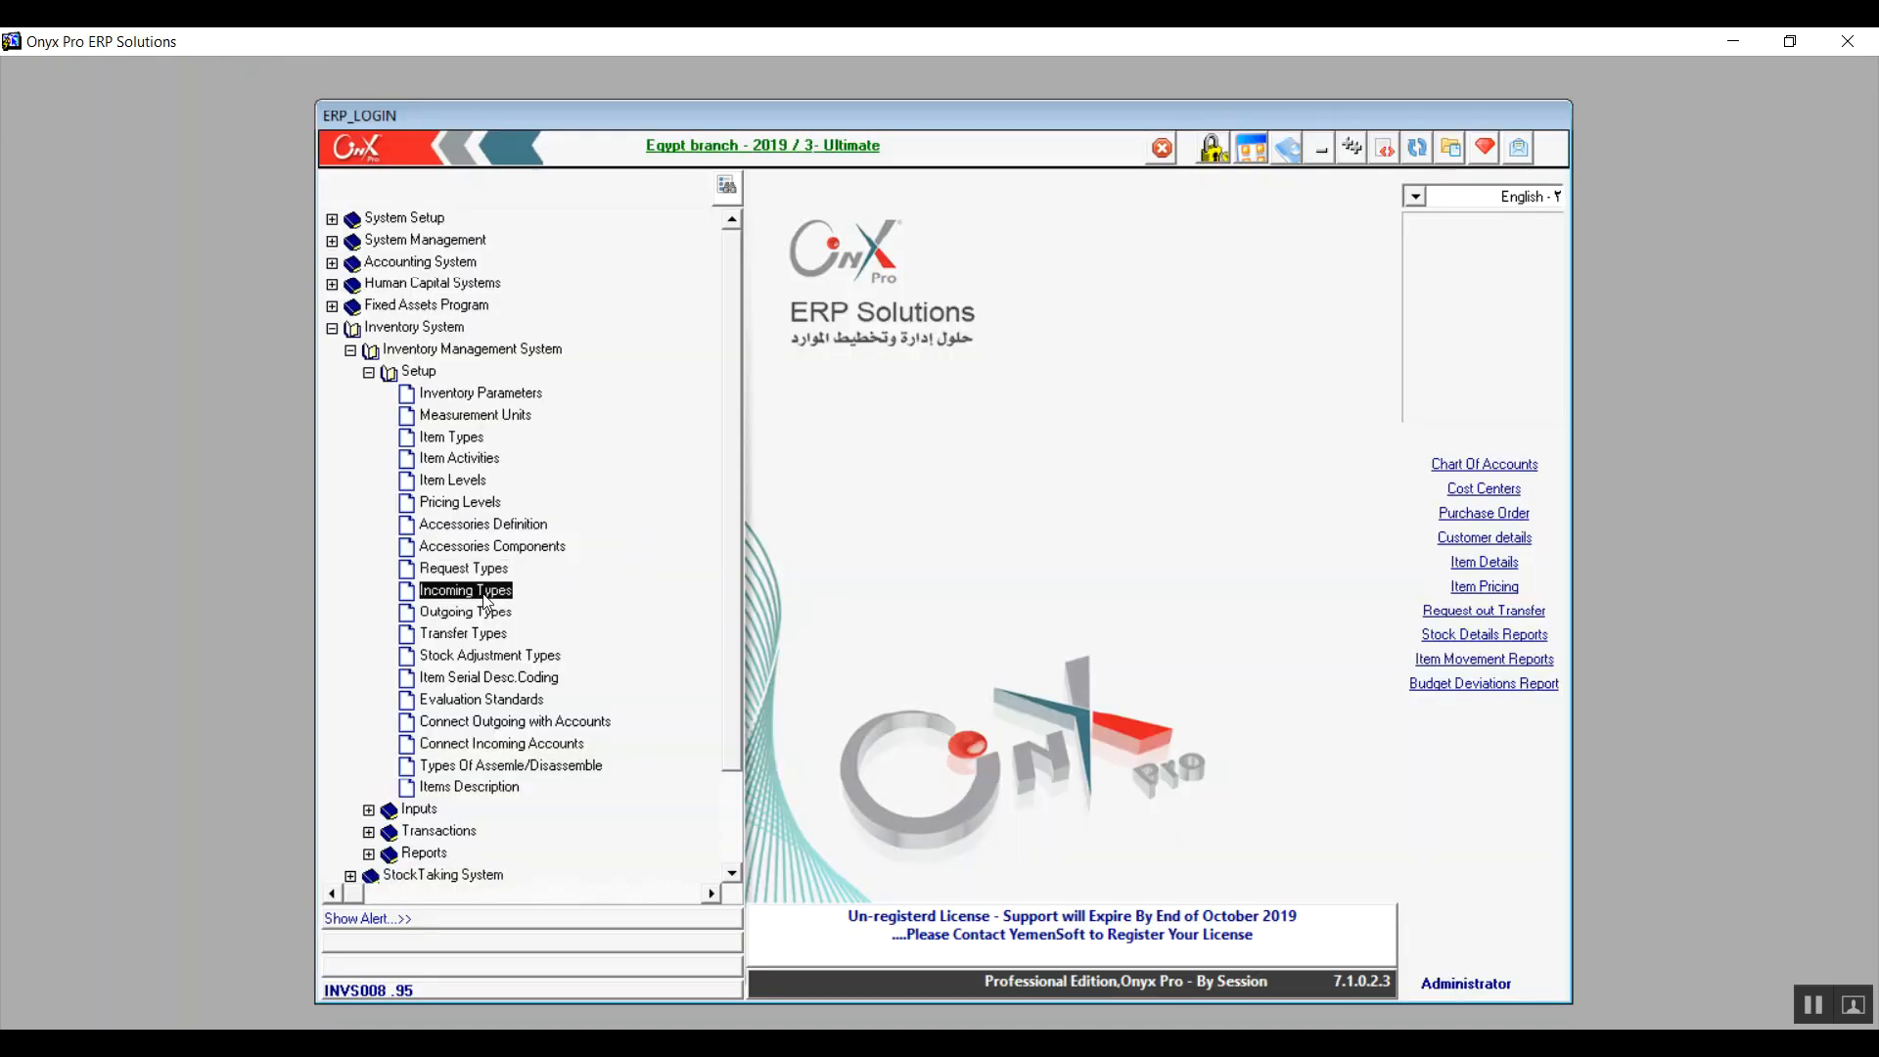
pyautogui.doubleClick(484, 595)
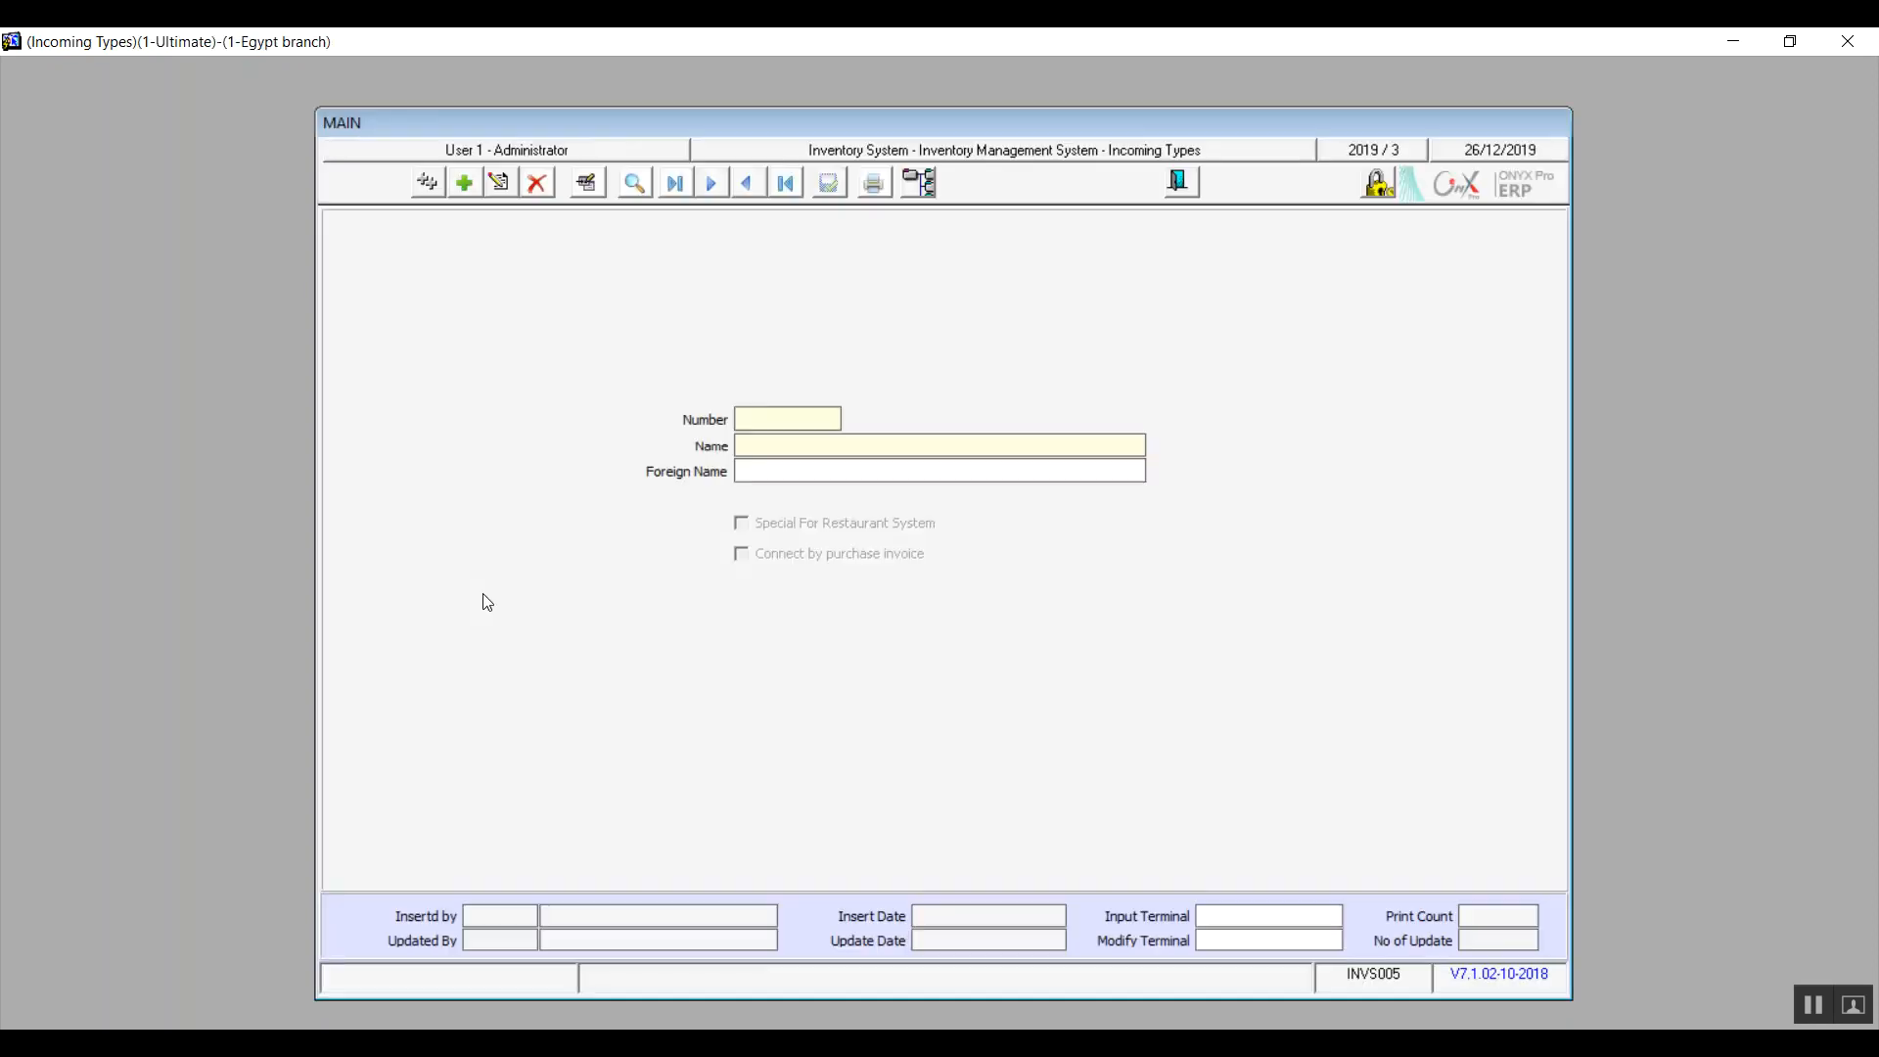
pyautogui.click(464, 182)
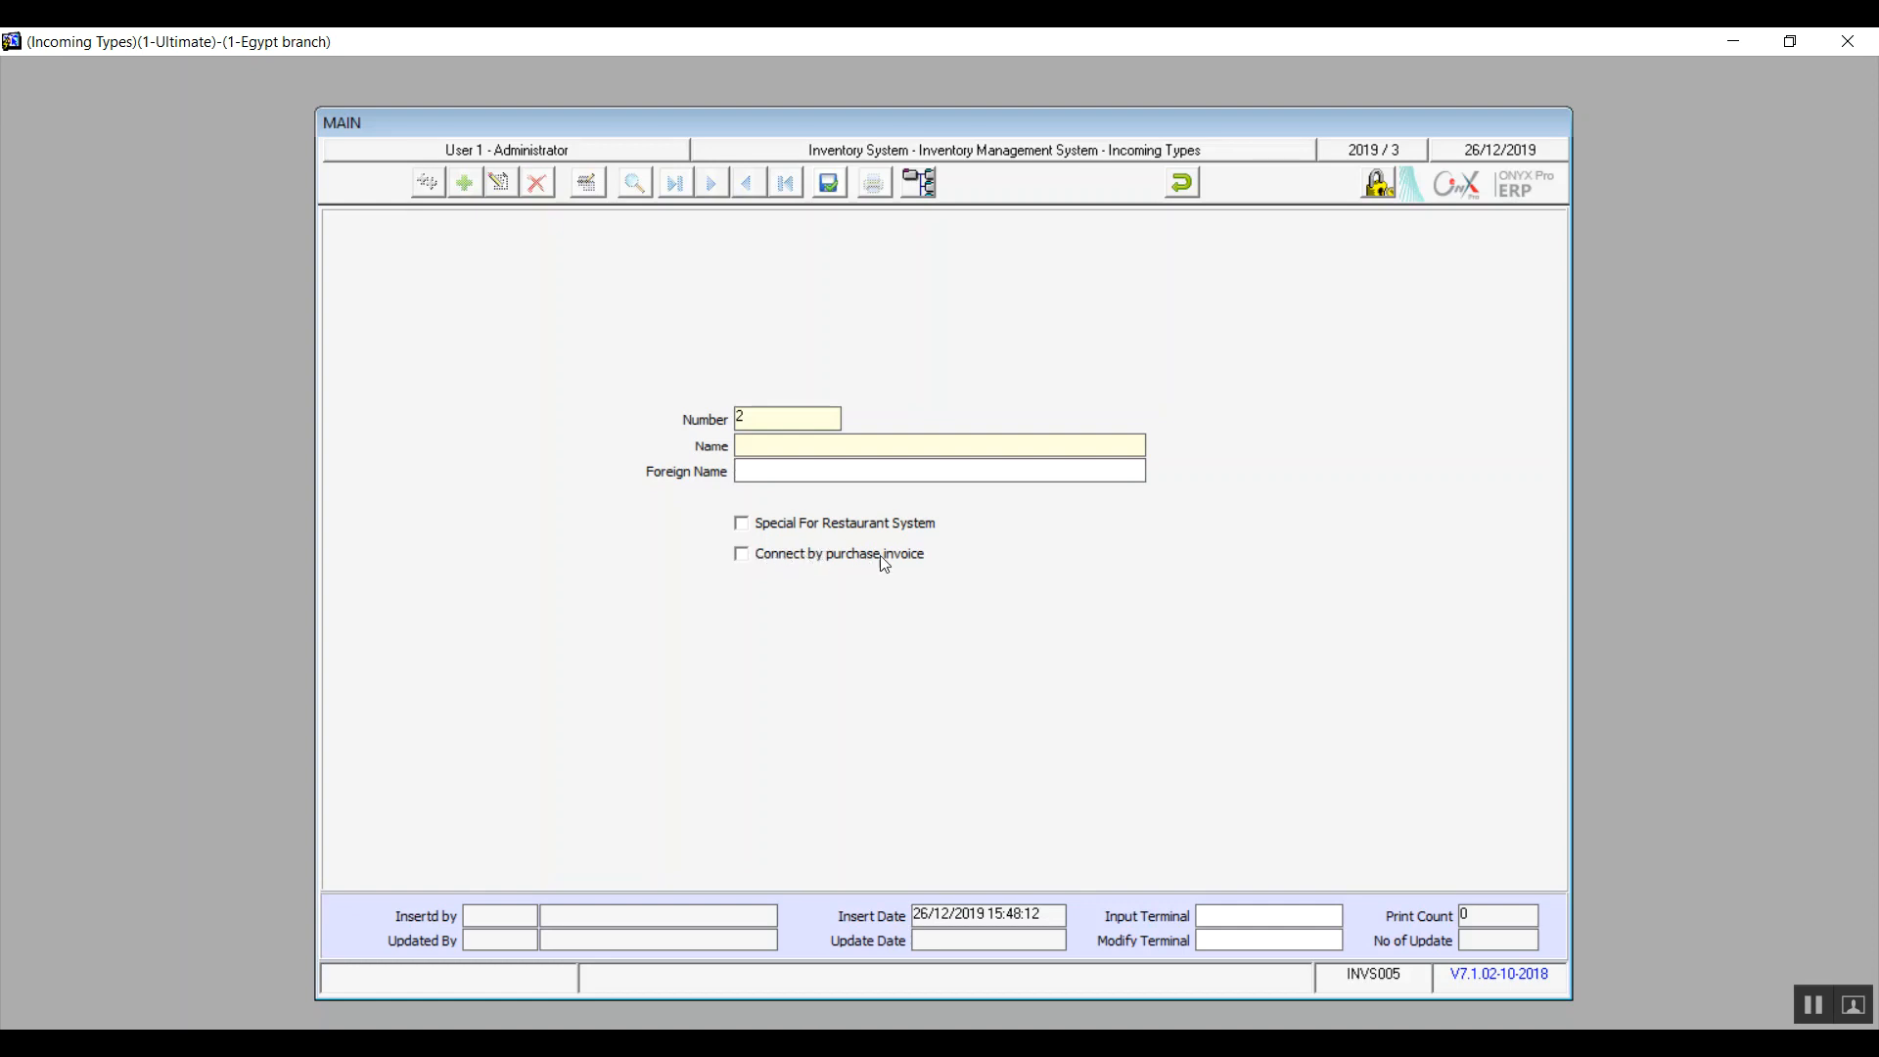
pyautogui.click(742, 554)
# Undo the unsaved incoming type, confirming Yes, and close the Incoming Types form
pyautogui.click(1181, 183)
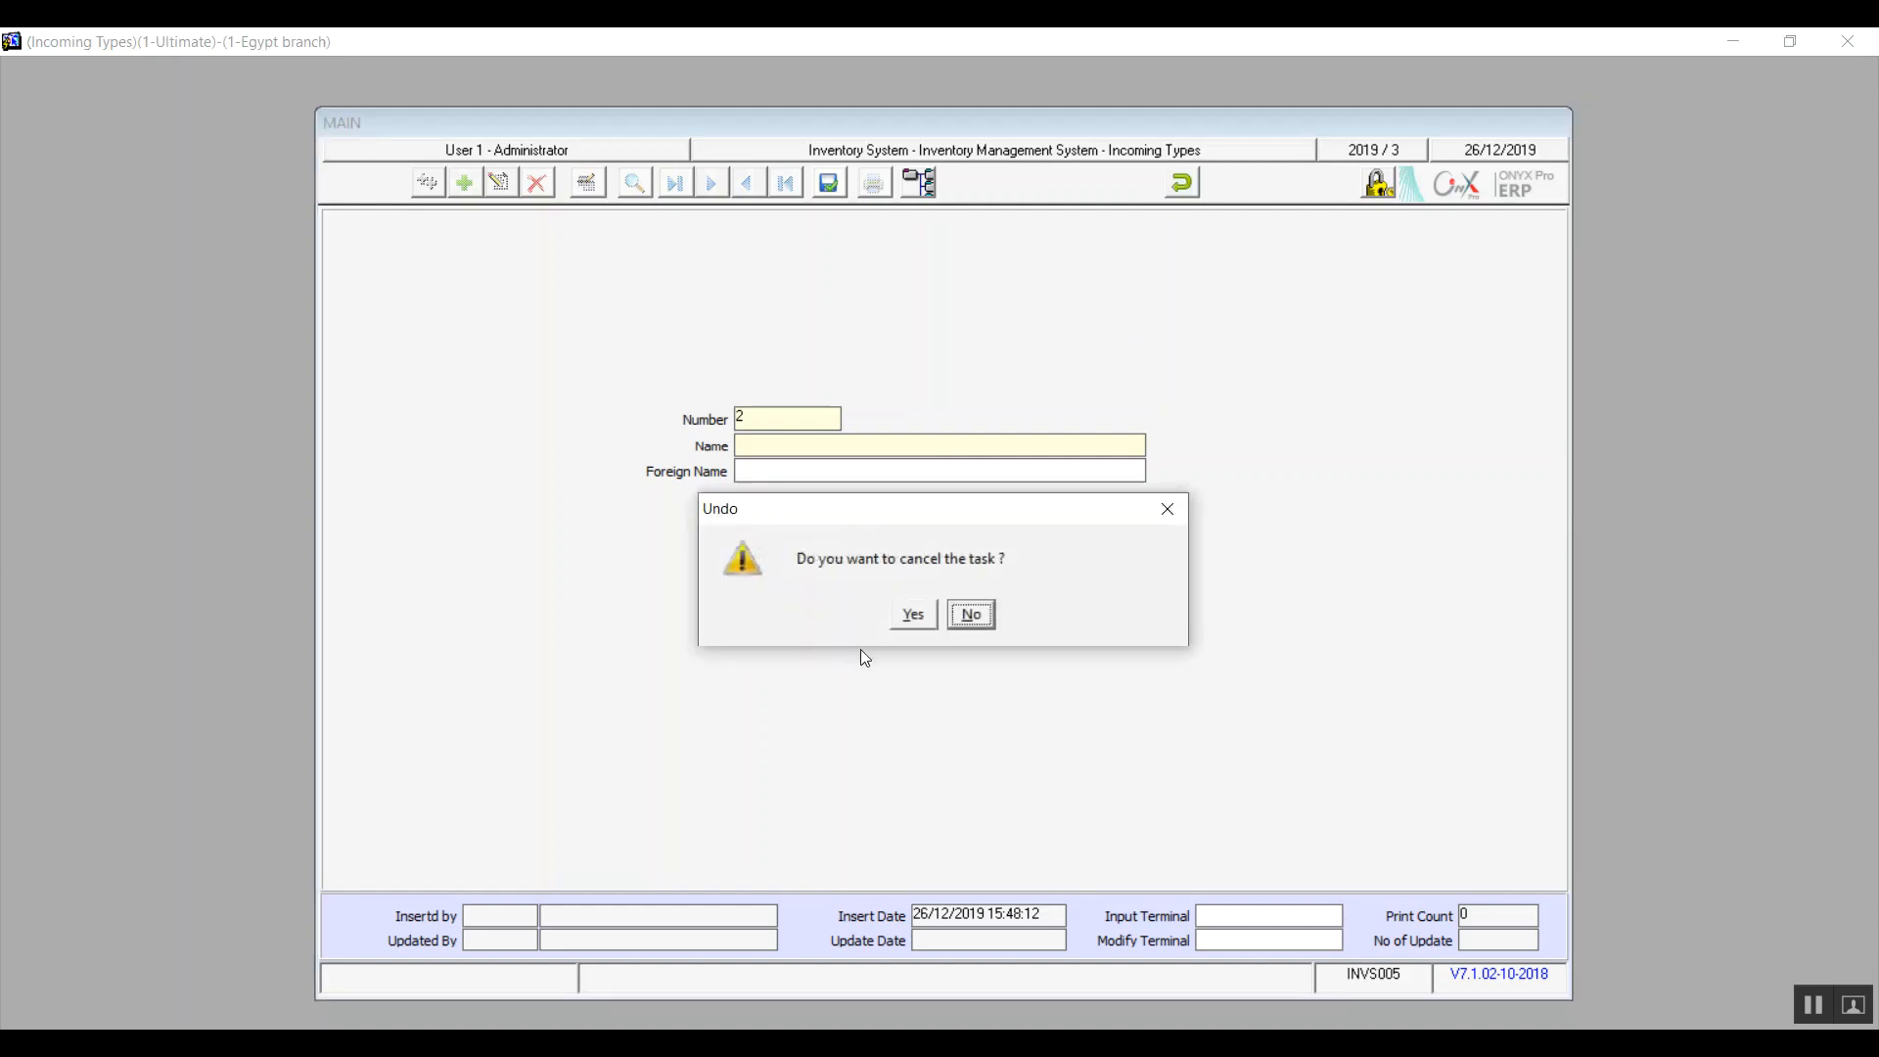
pyautogui.click(911, 616)
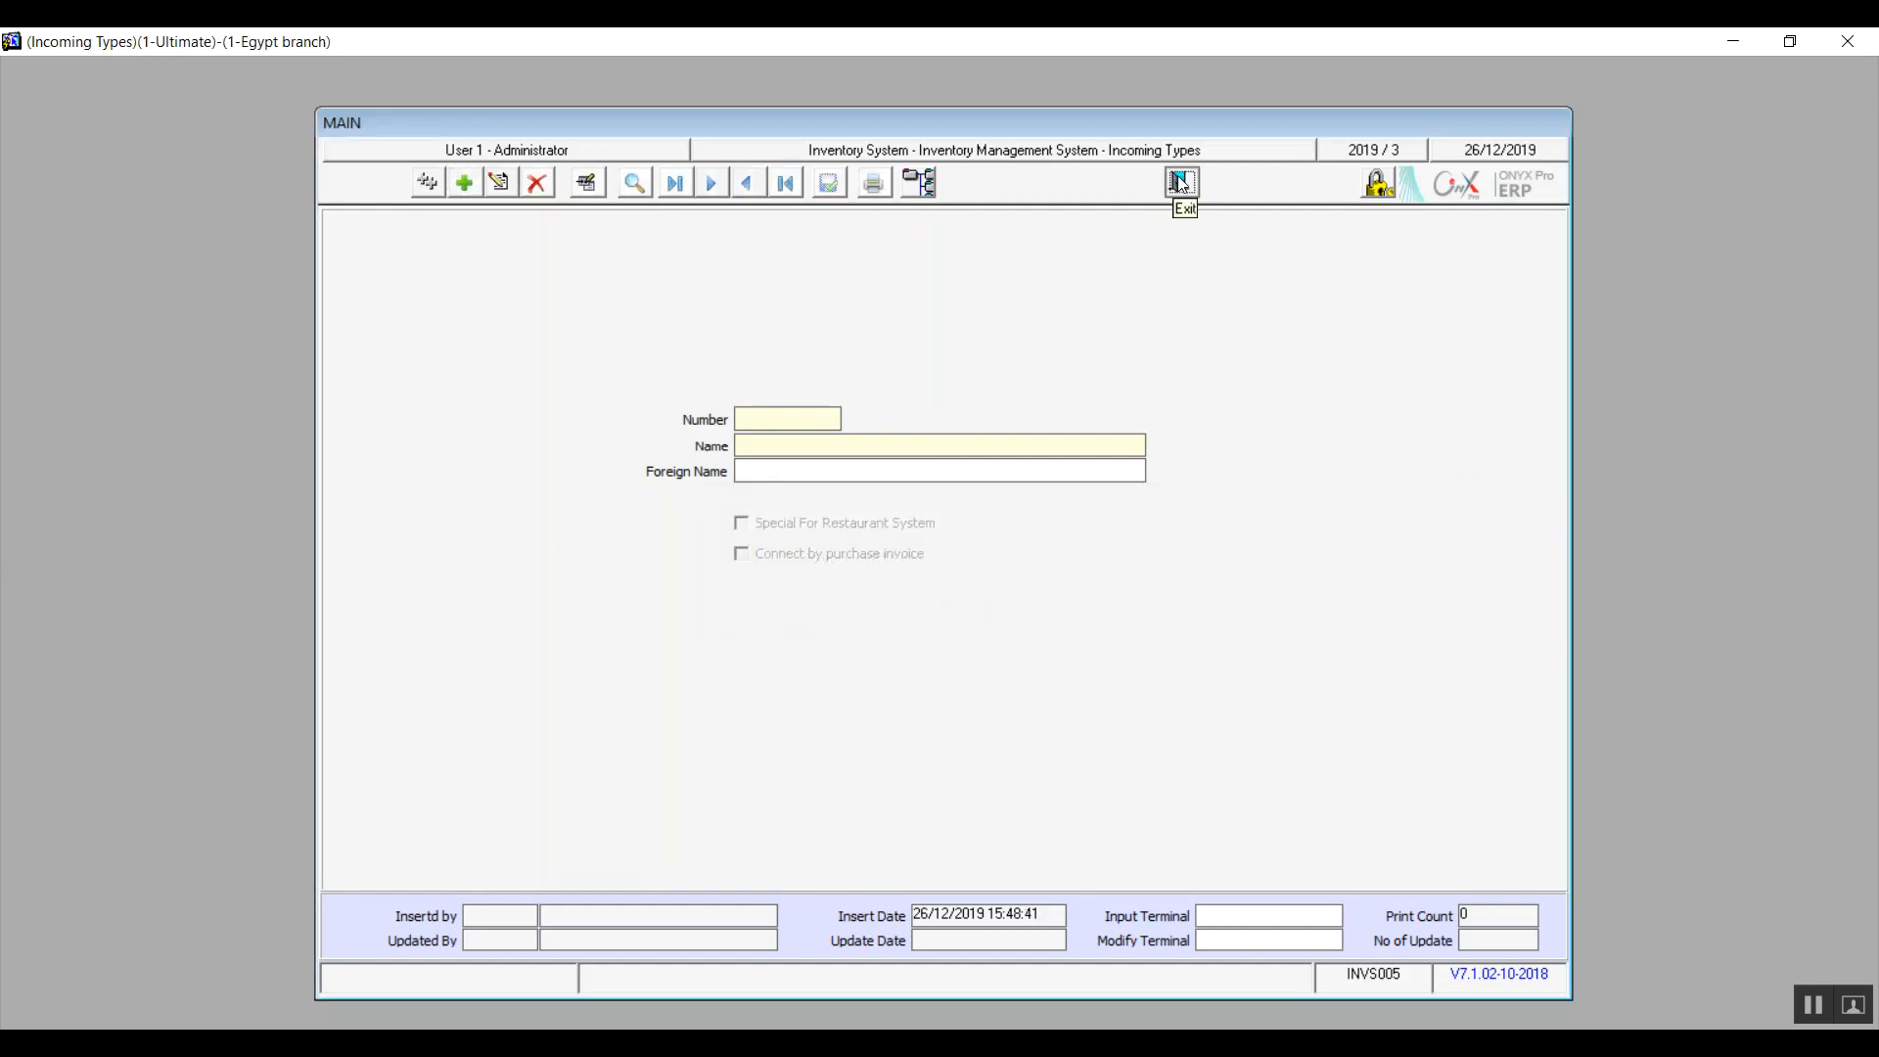
pyautogui.click(1181, 183)
pyautogui.doubleClick(493, 614)
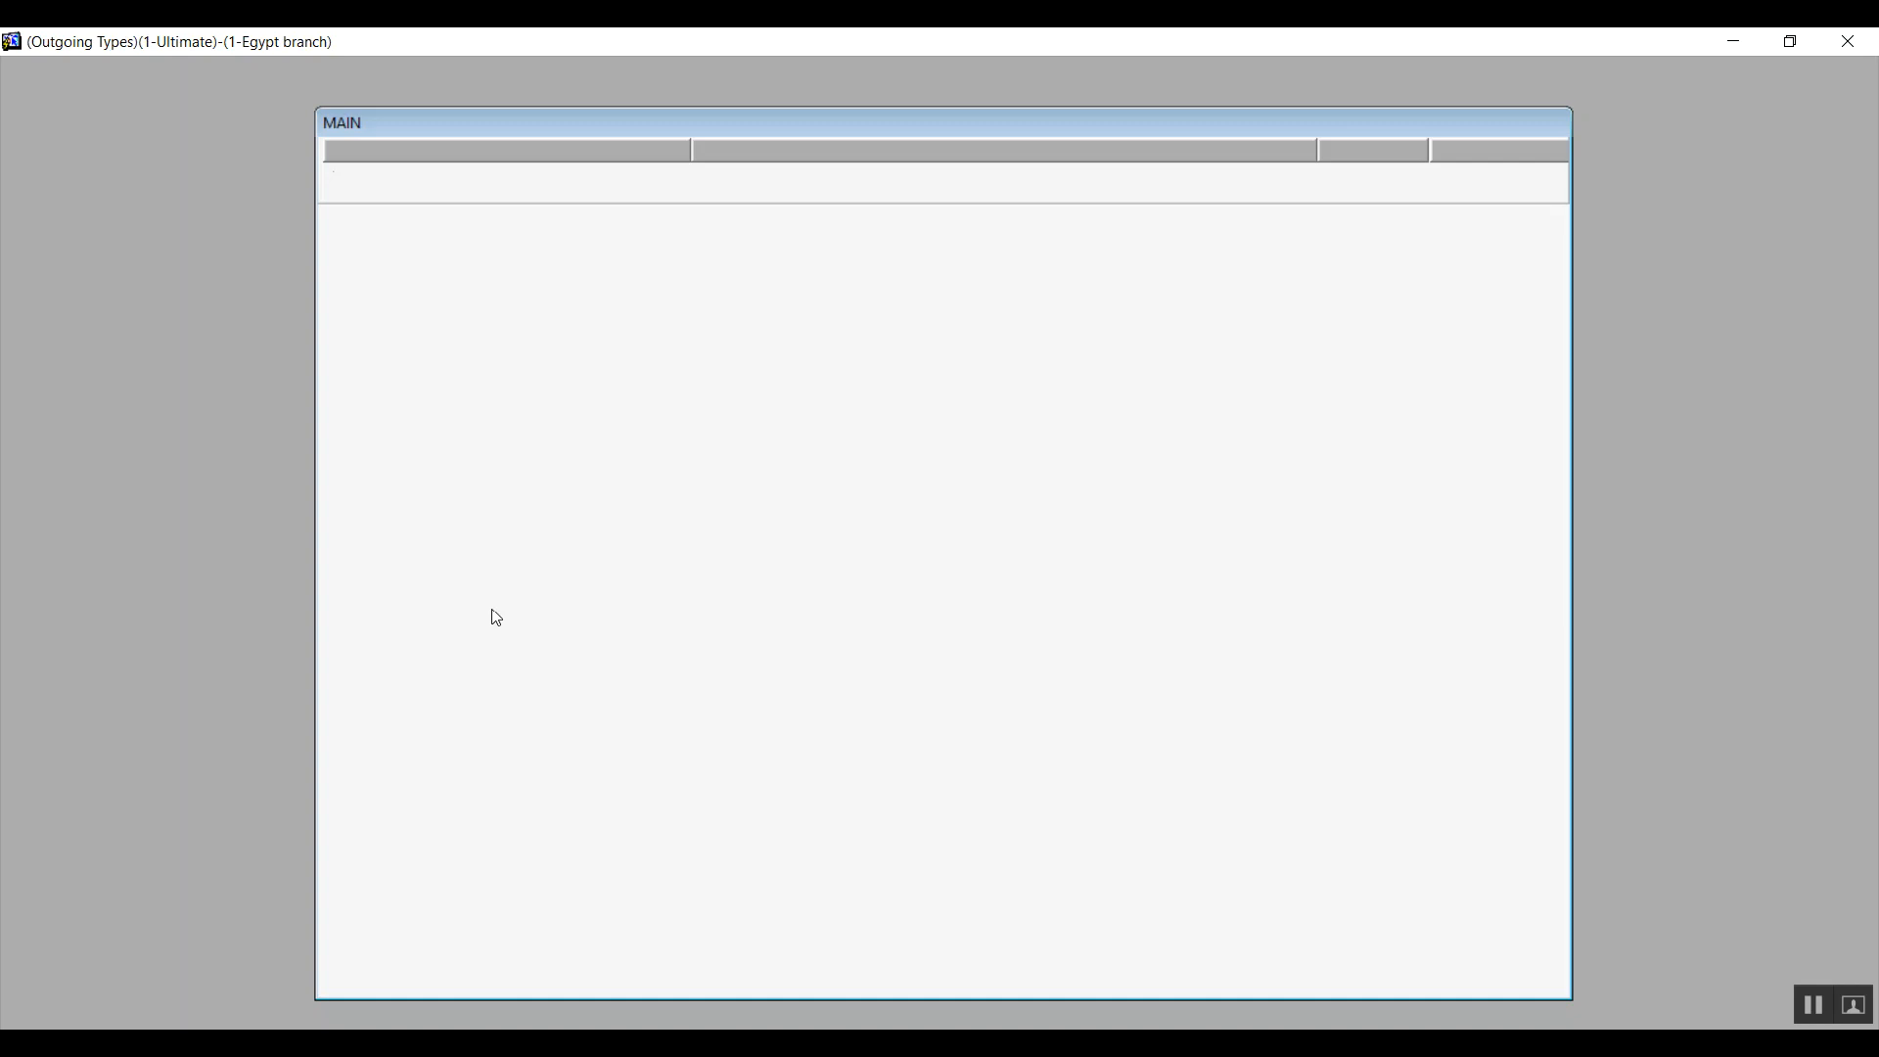
pyautogui.click(464, 184)
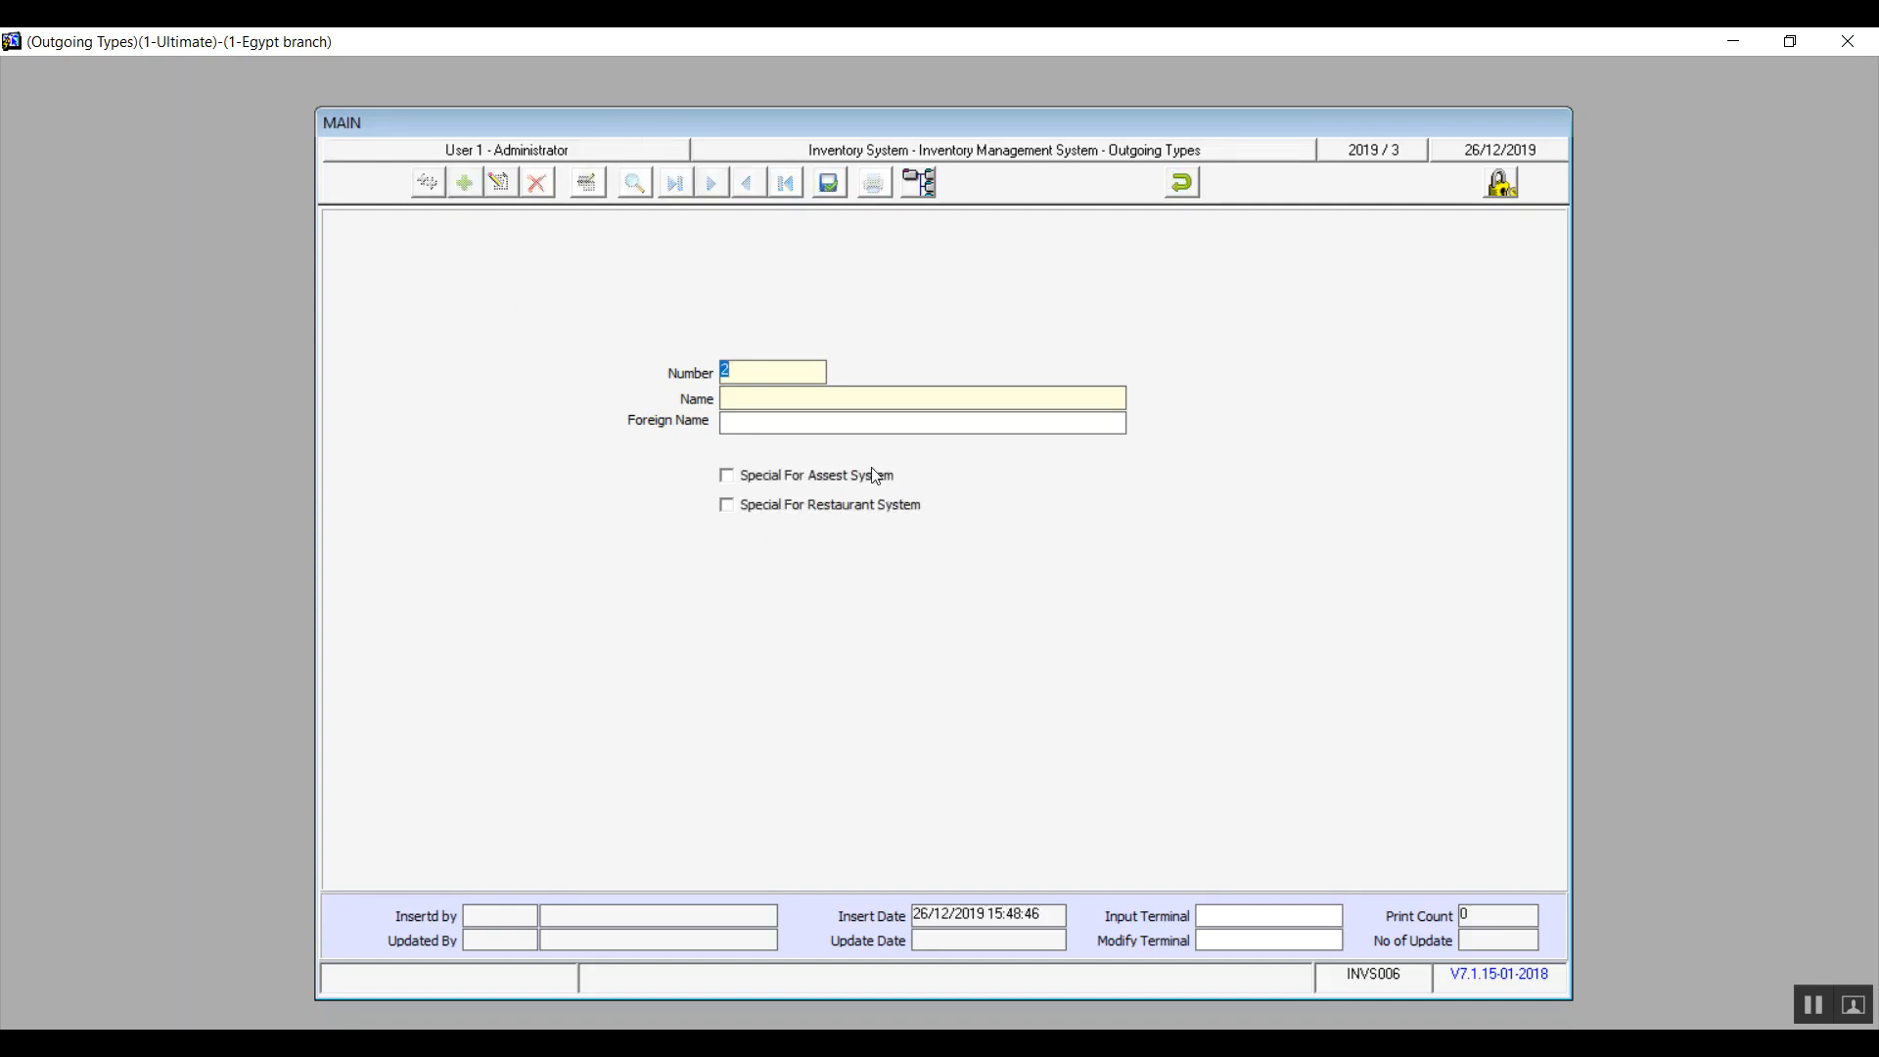
pyautogui.click(736, 483)
pyautogui.click(736, 514)
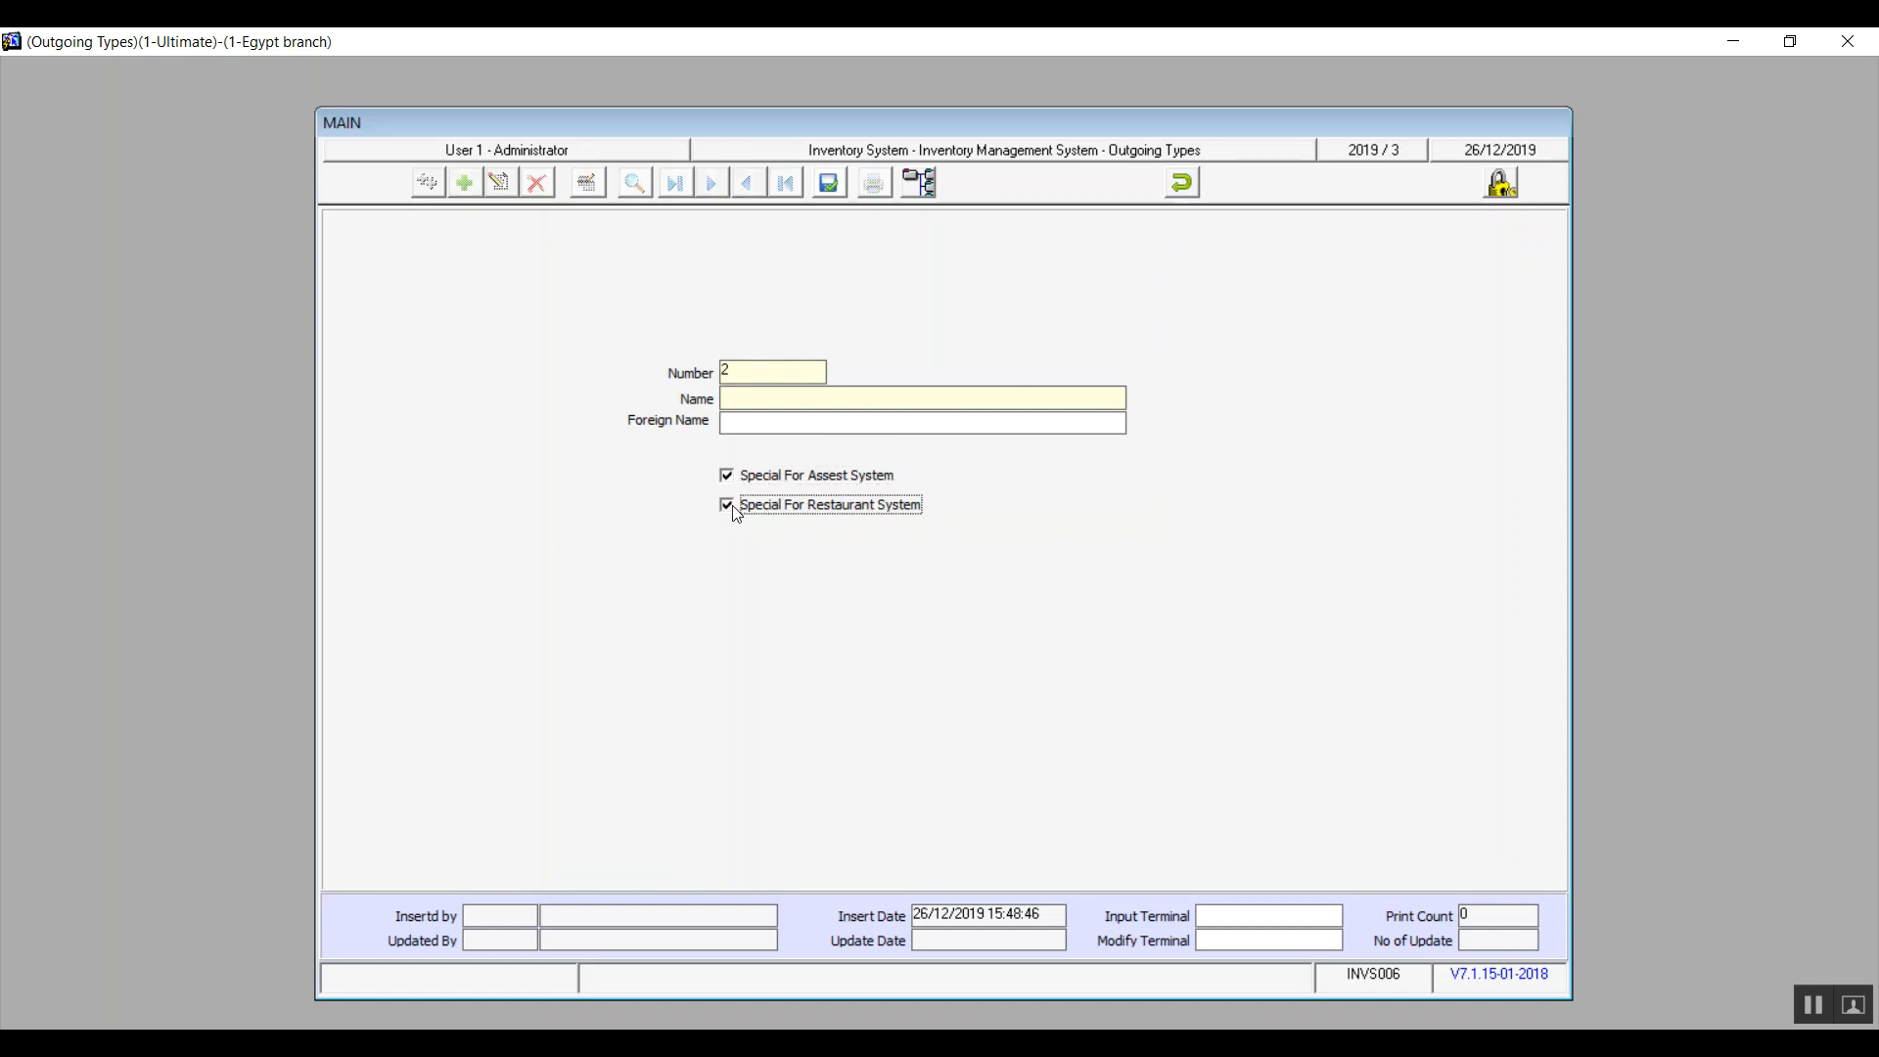
pyautogui.click(1184, 185)
pyautogui.click(910, 614)
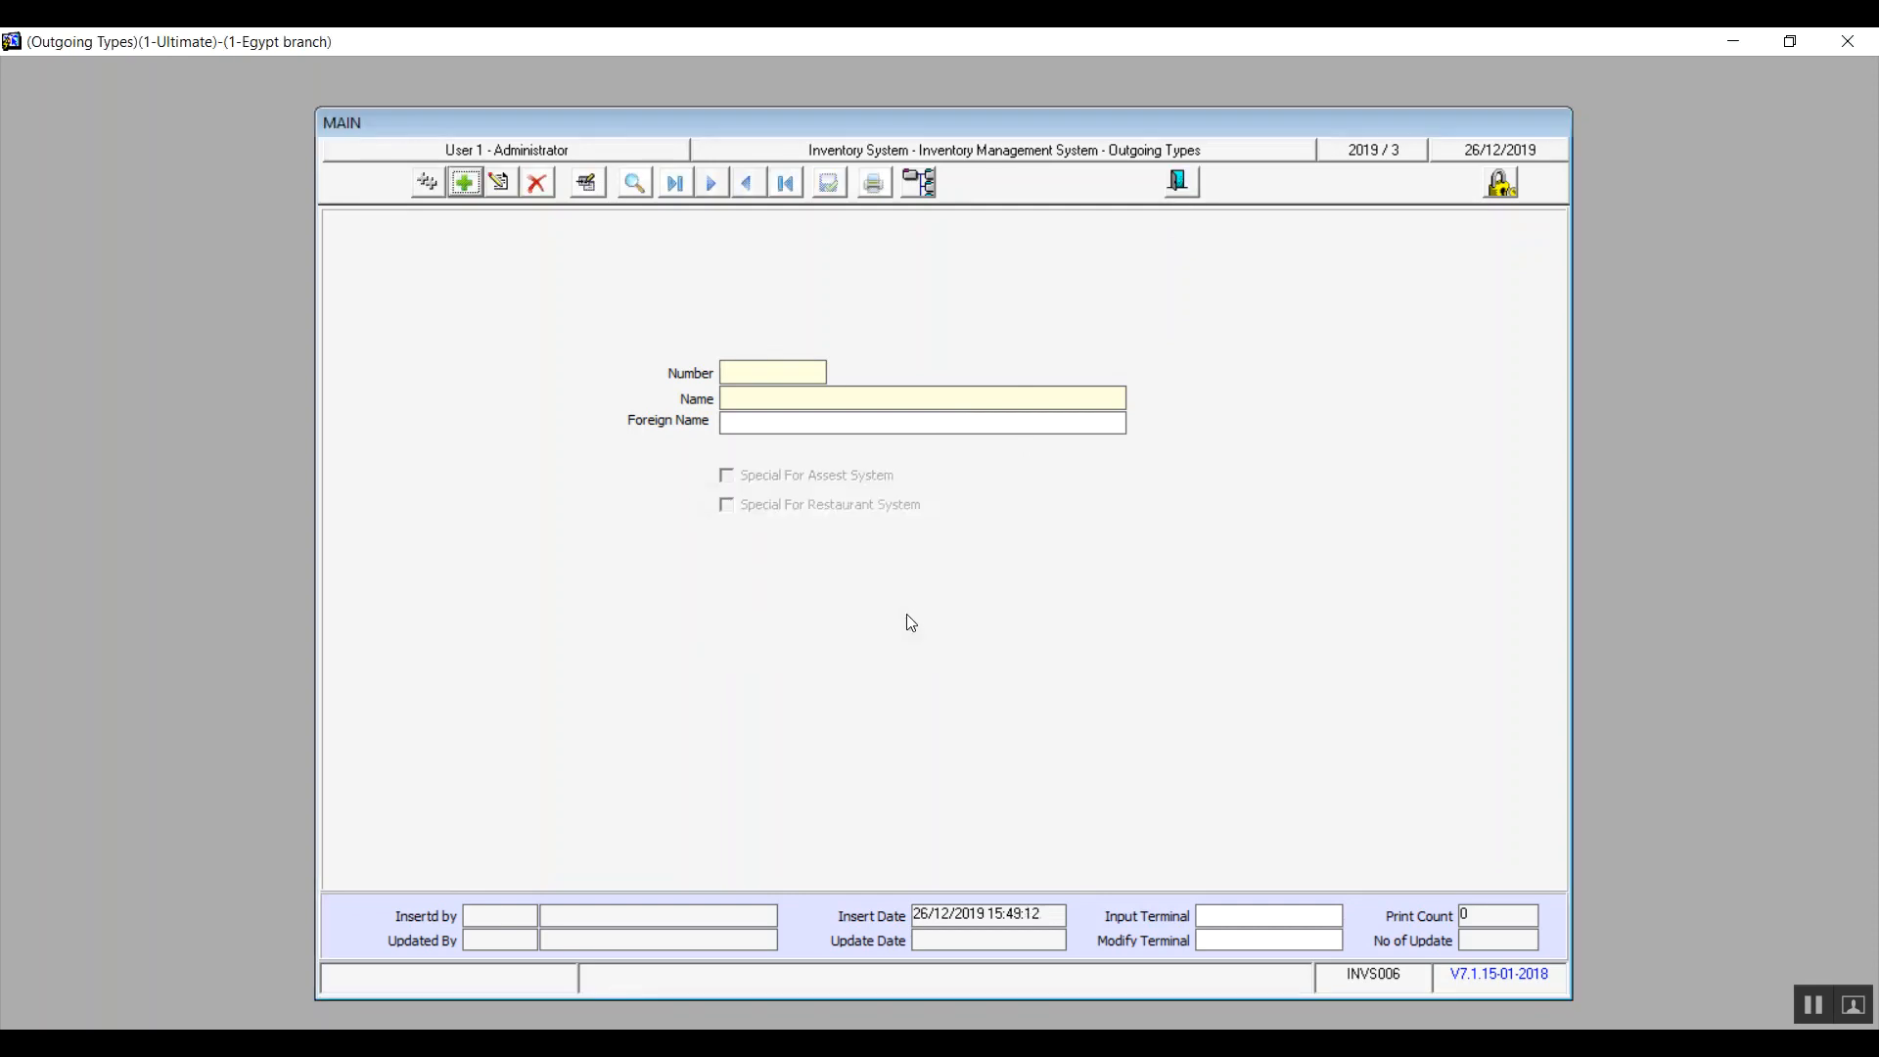
pyautogui.click(1174, 180)
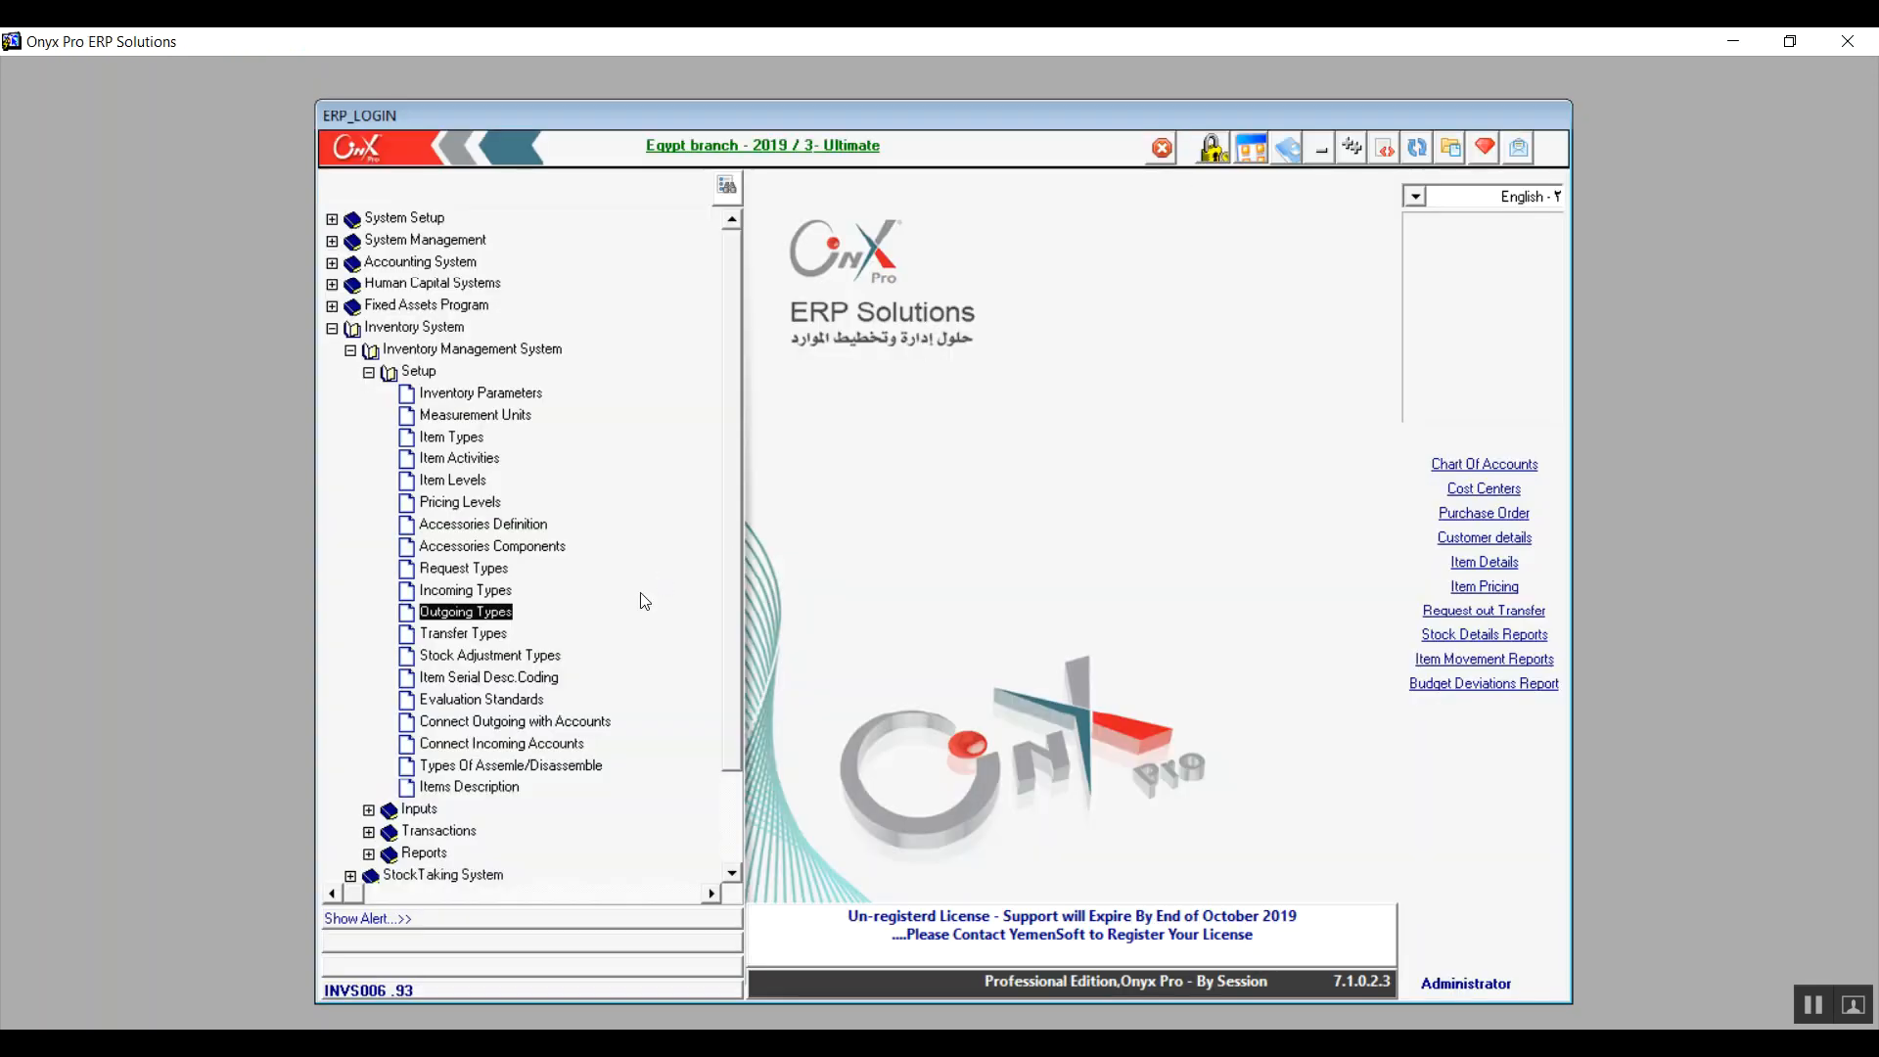
pyautogui.doubleClick(490, 638)
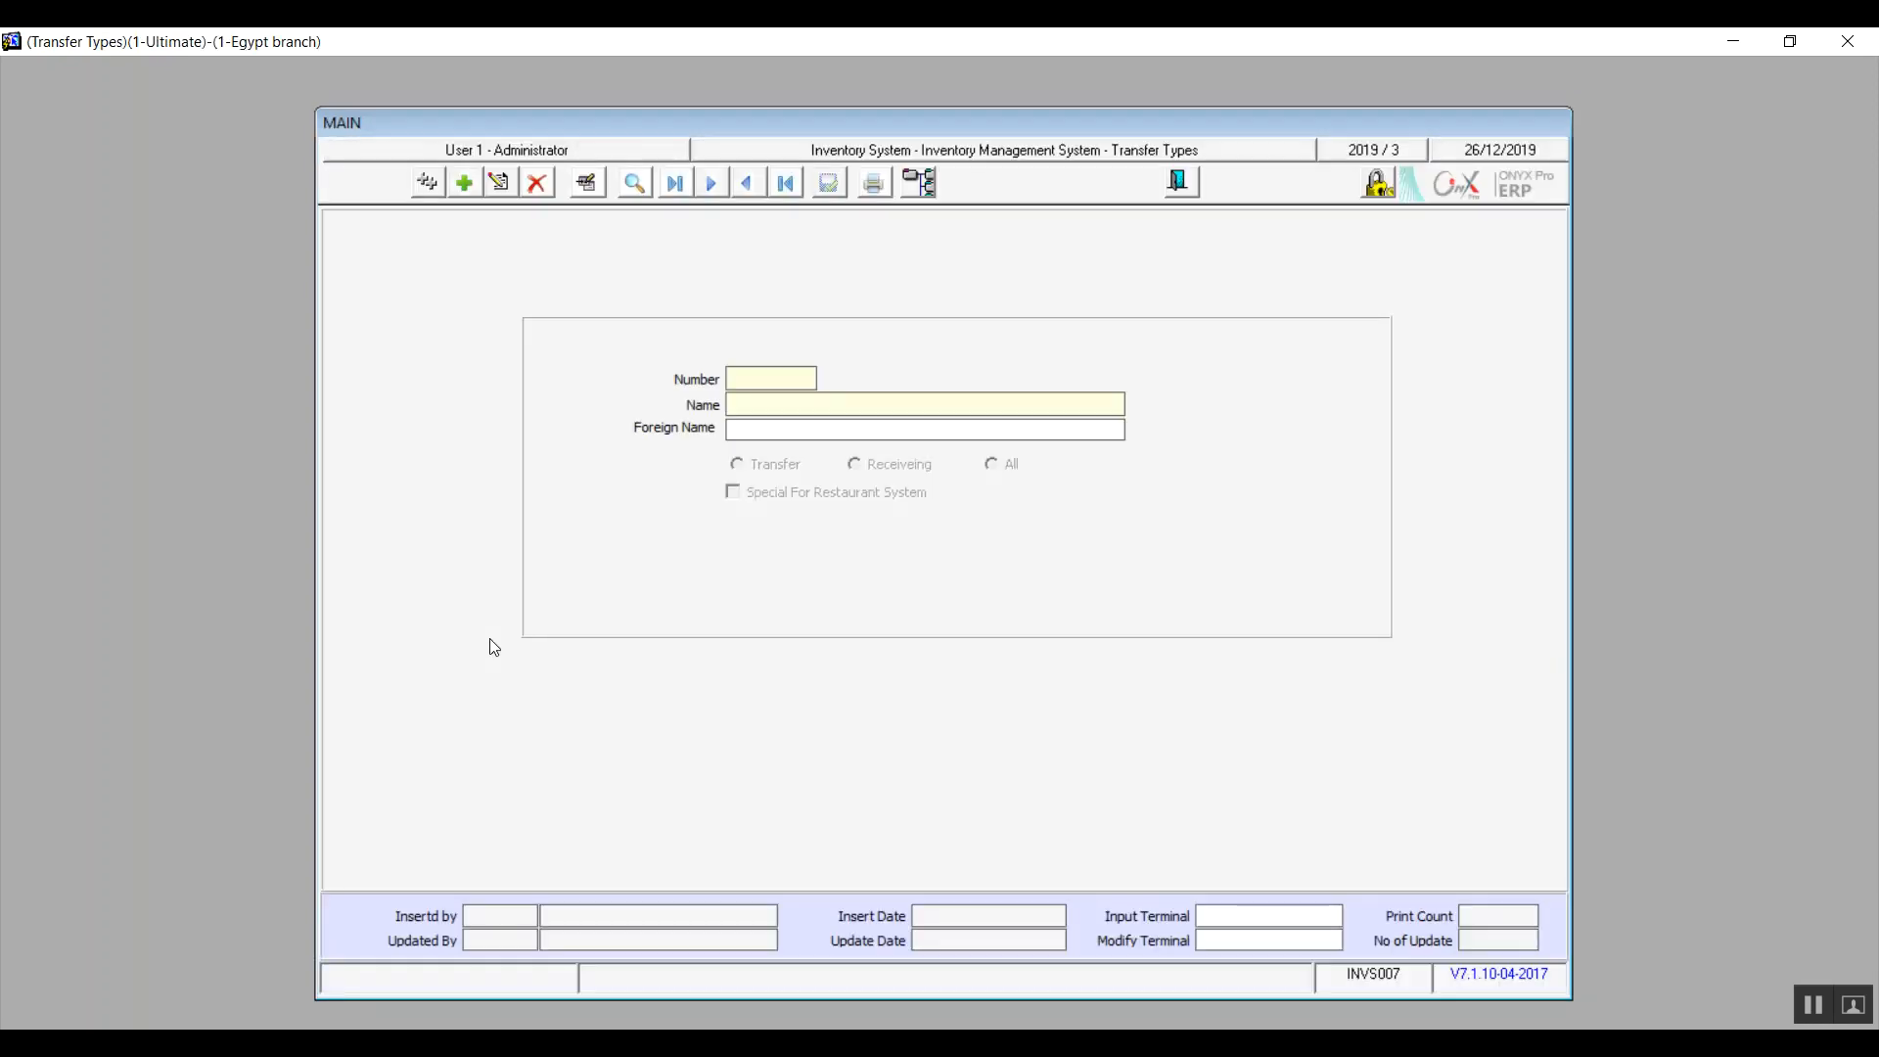
pyautogui.click(464, 182)
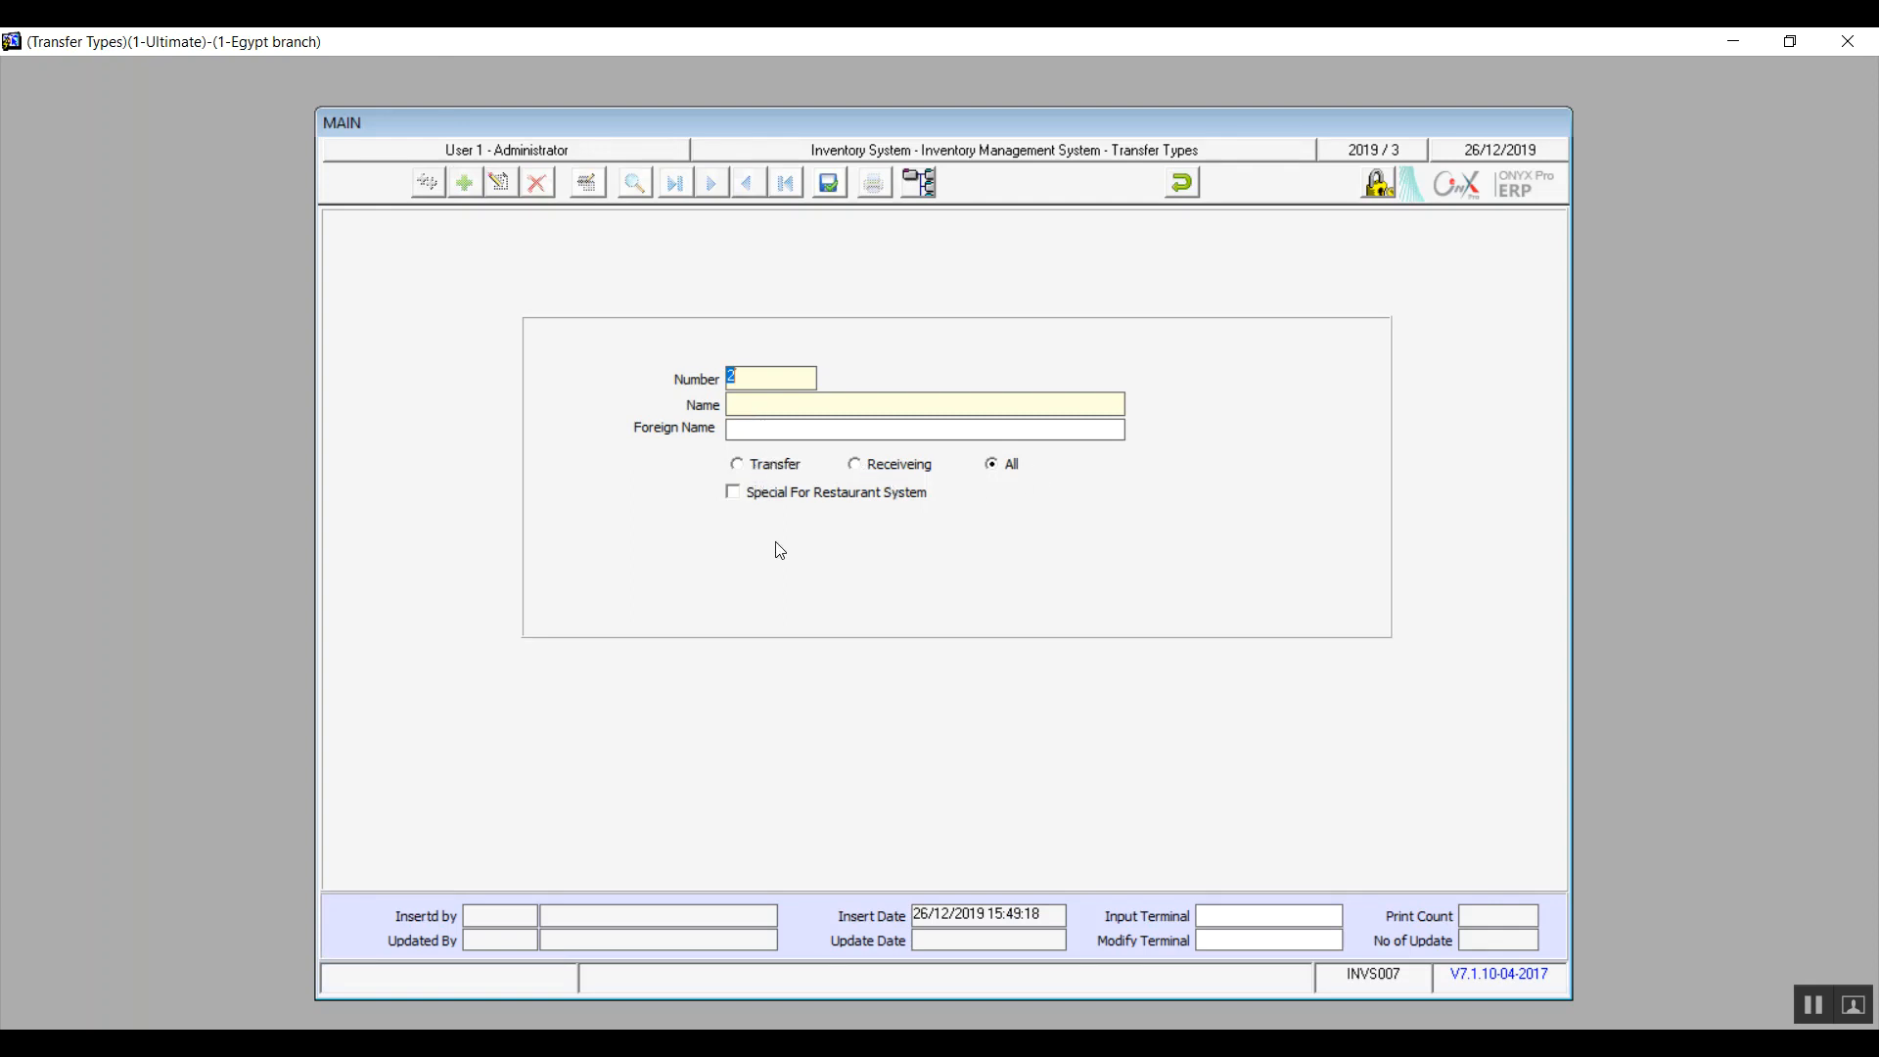
pyautogui.click(1183, 182)
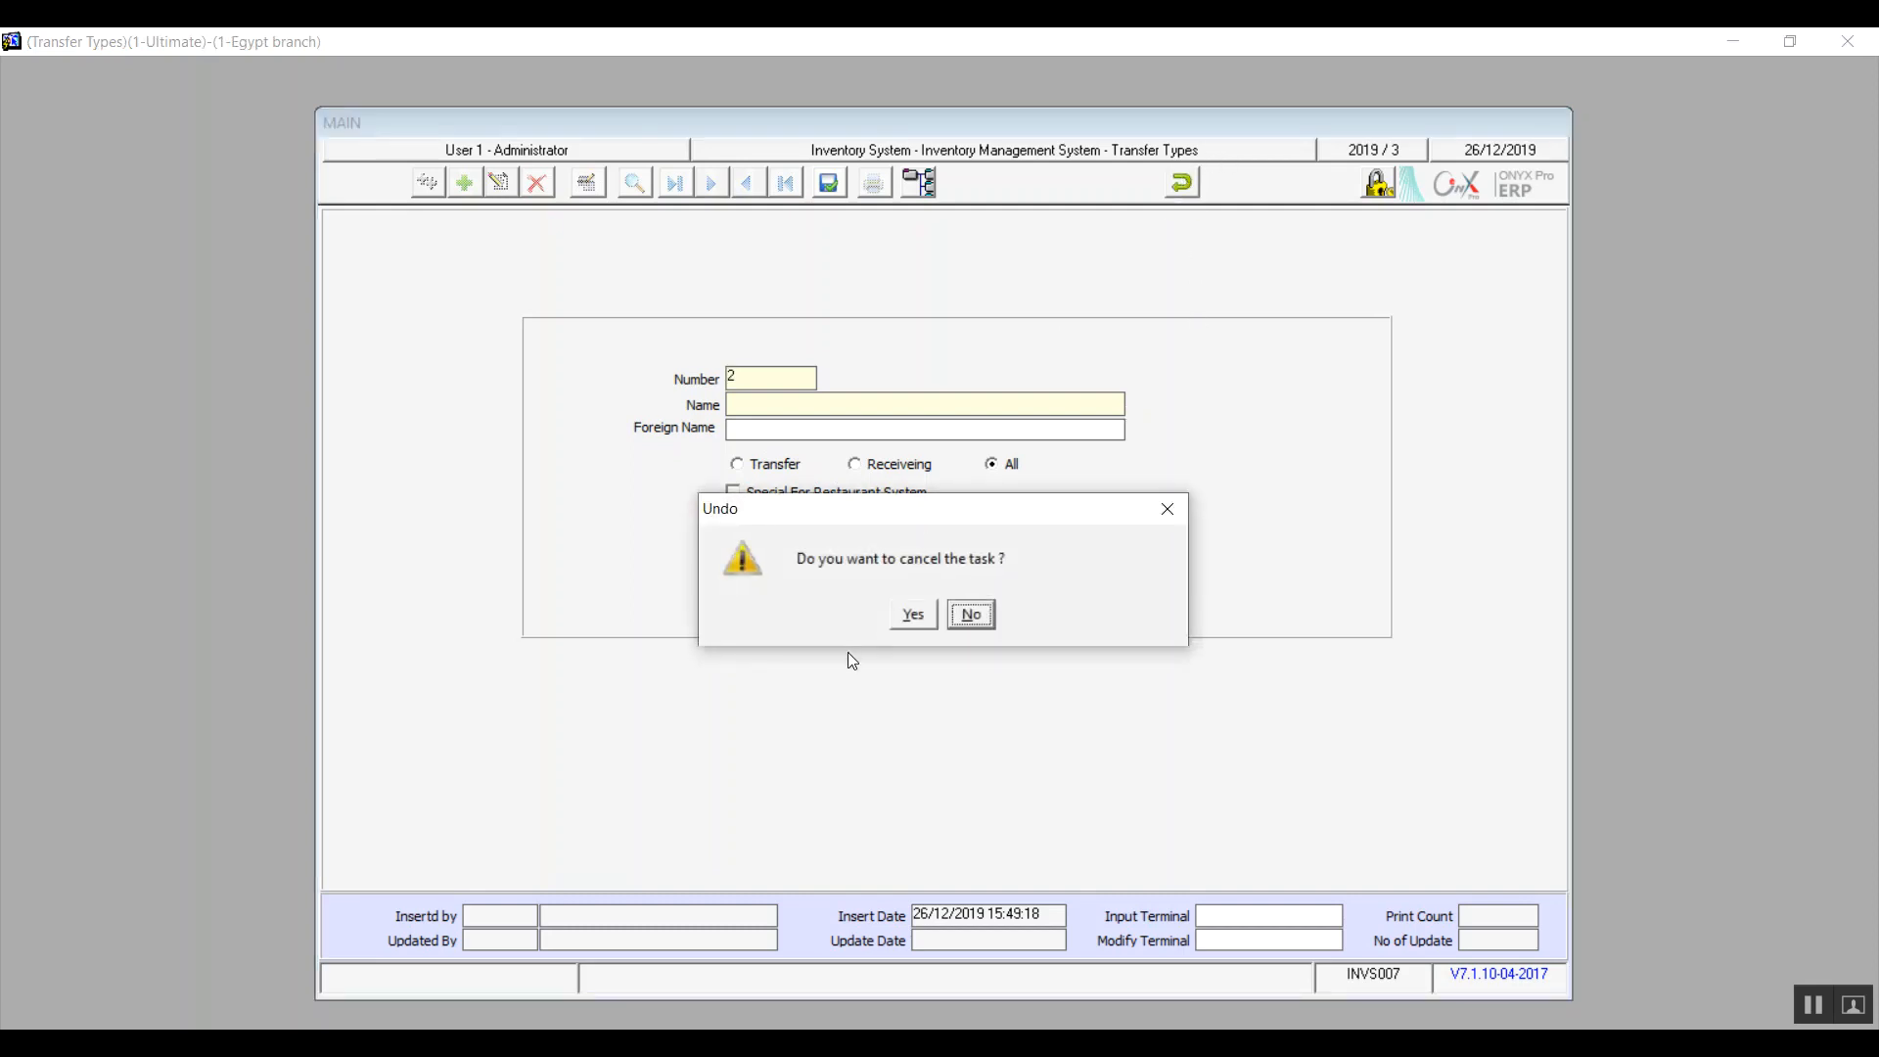
pyautogui.click(911, 615)
pyautogui.click(1190, 180)
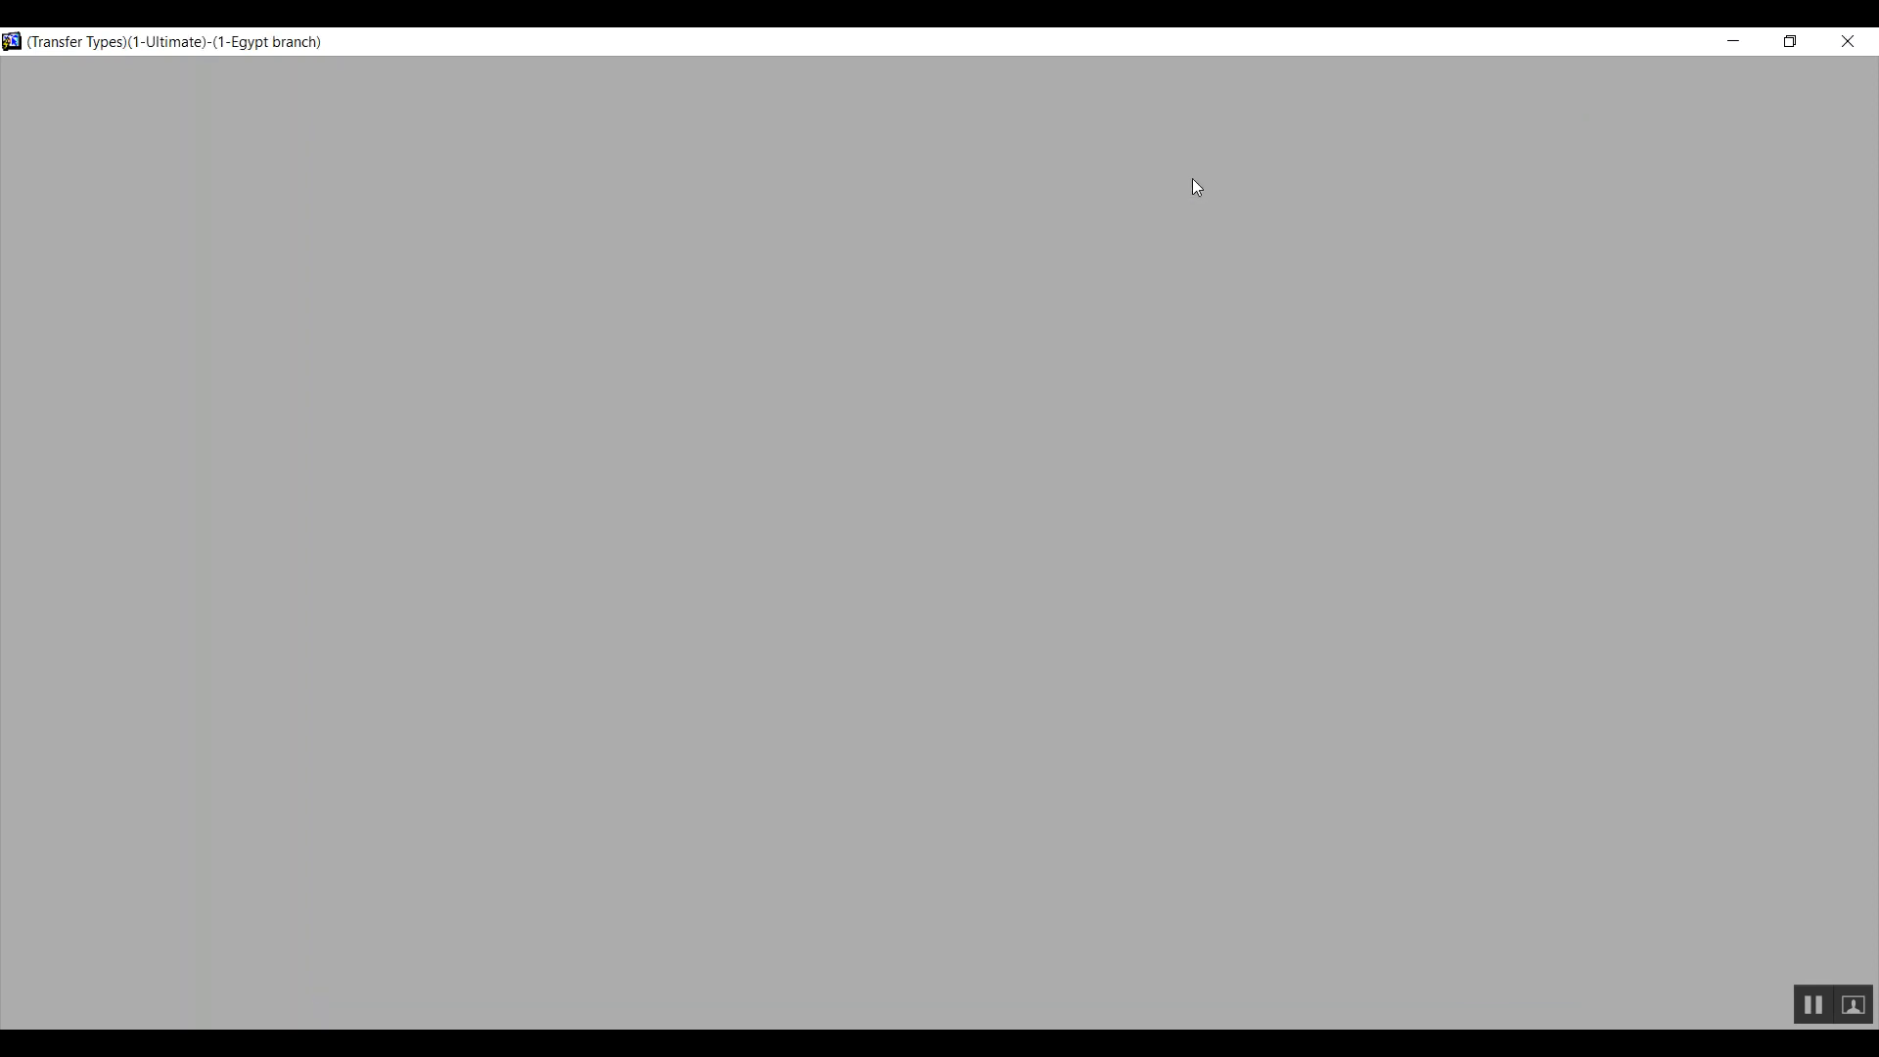
pyautogui.click(494, 665)
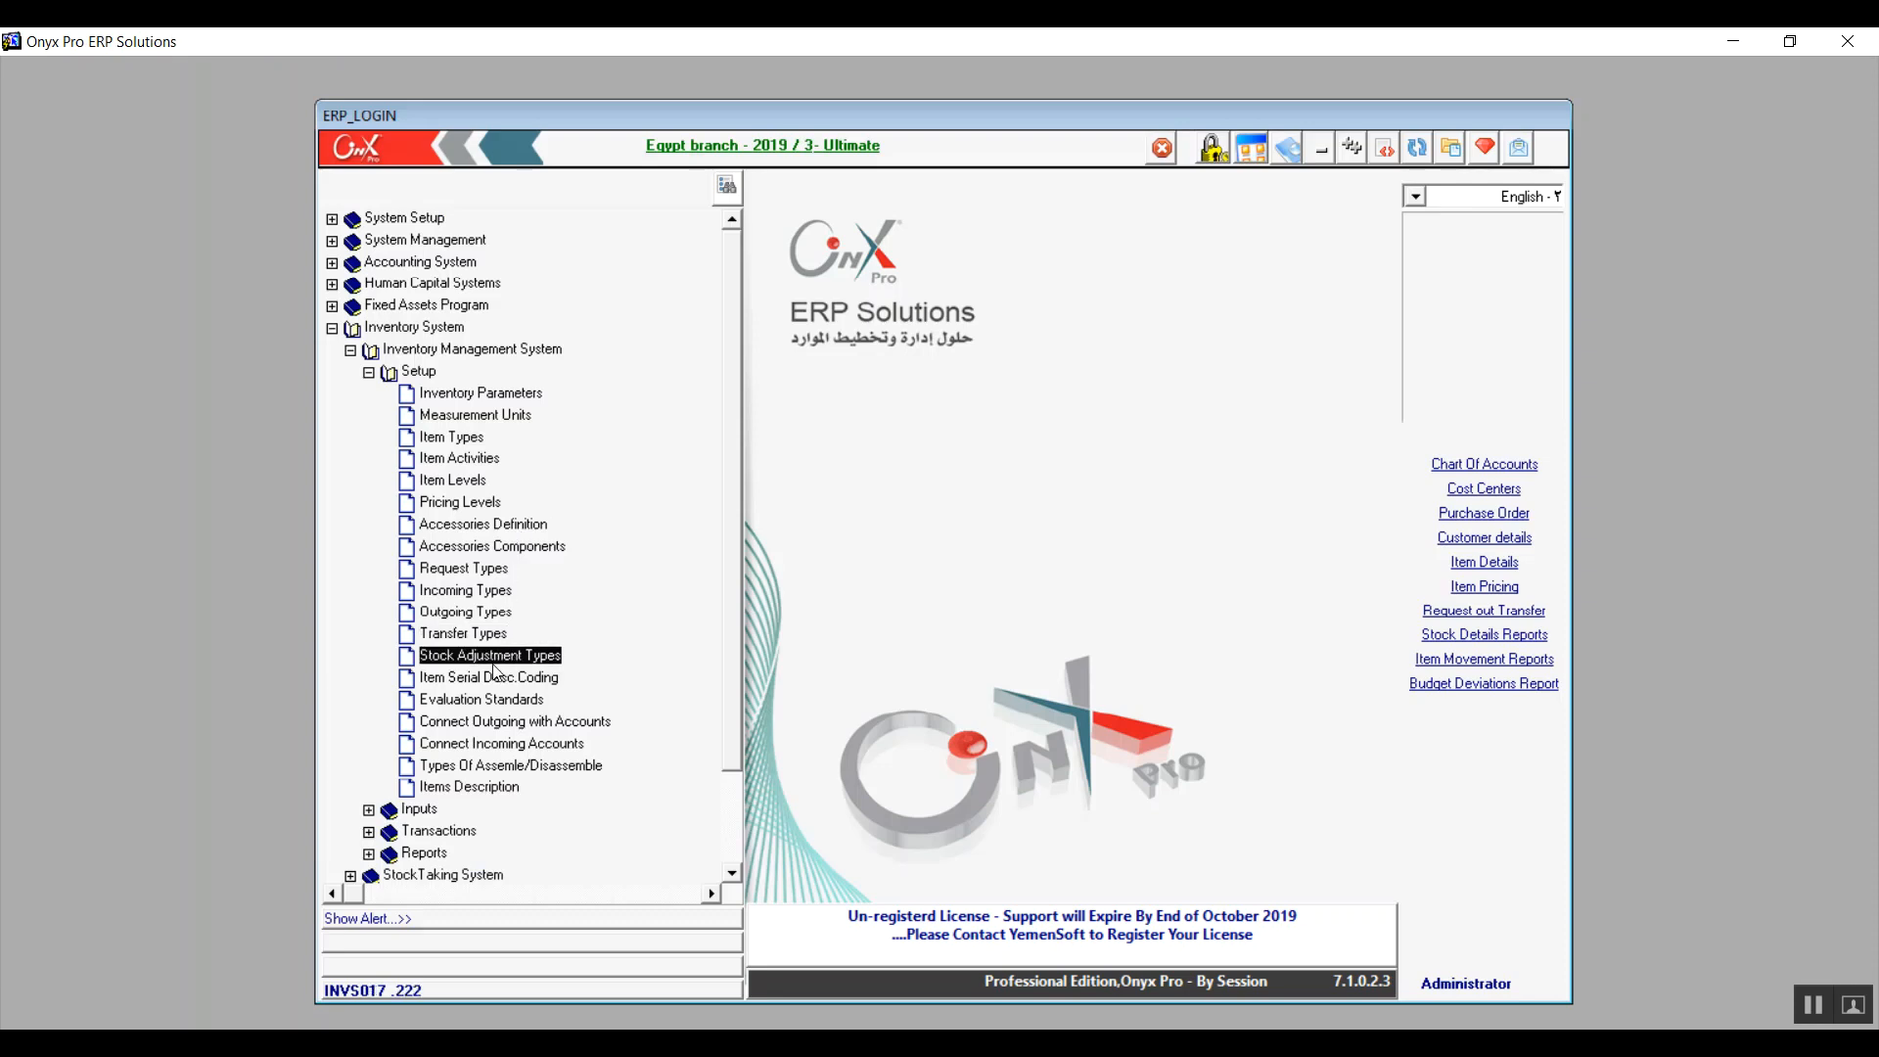
pyautogui.doubleClick(494, 666)
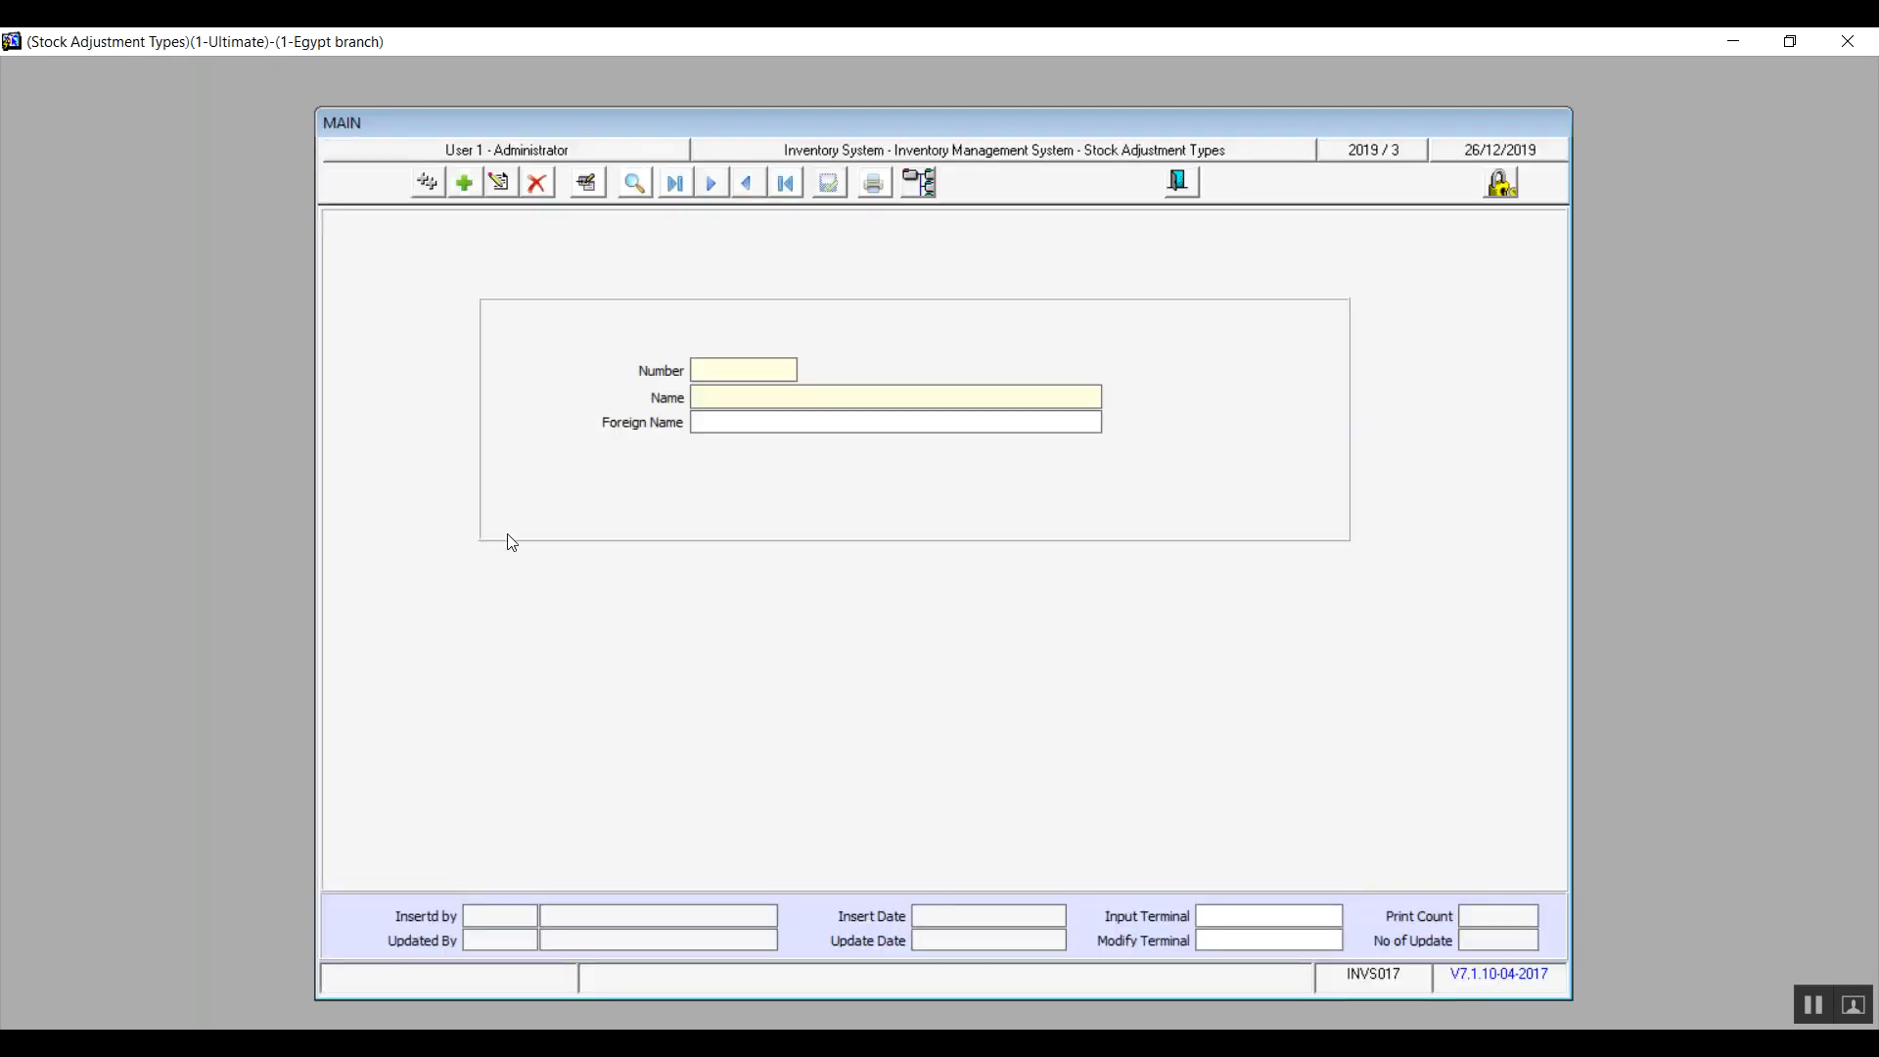
pyautogui.click(463, 186)
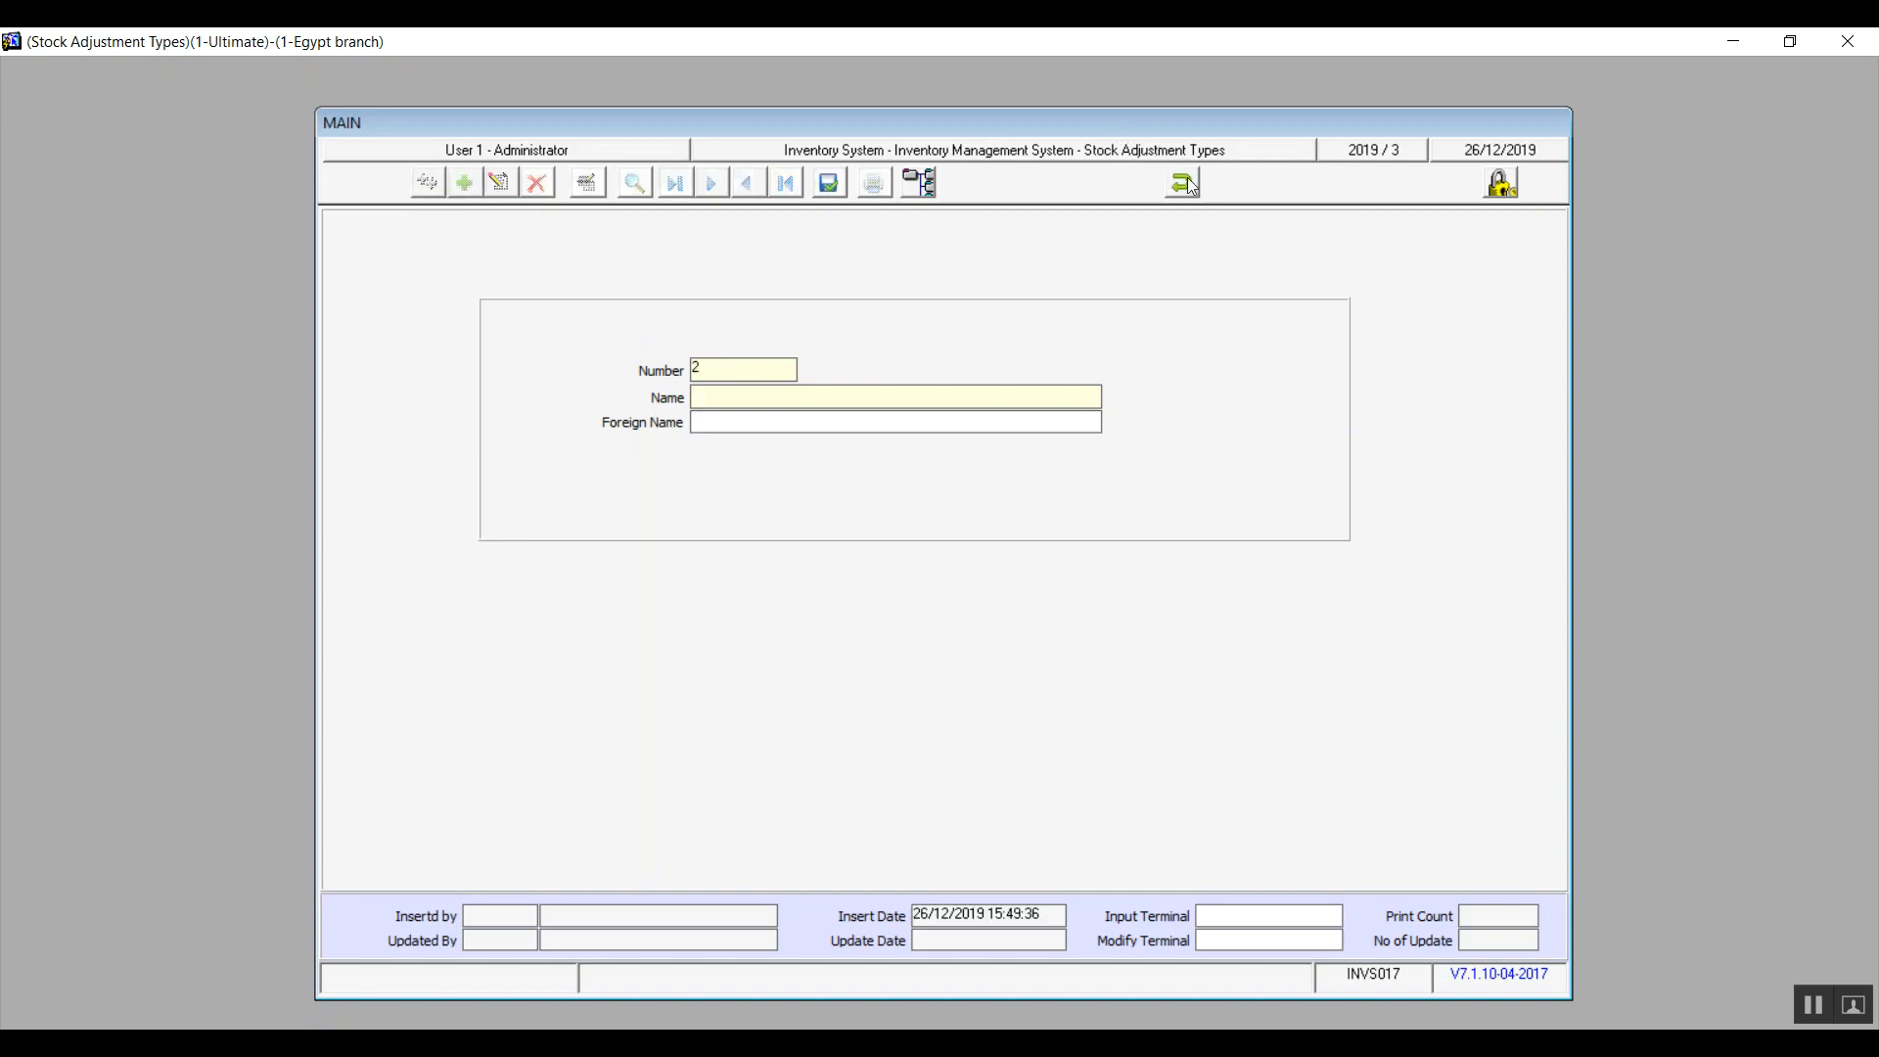
pyautogui.click(1187, 184)
pyautogui.click(912, 614)
pyautogui.click(1179, 184)
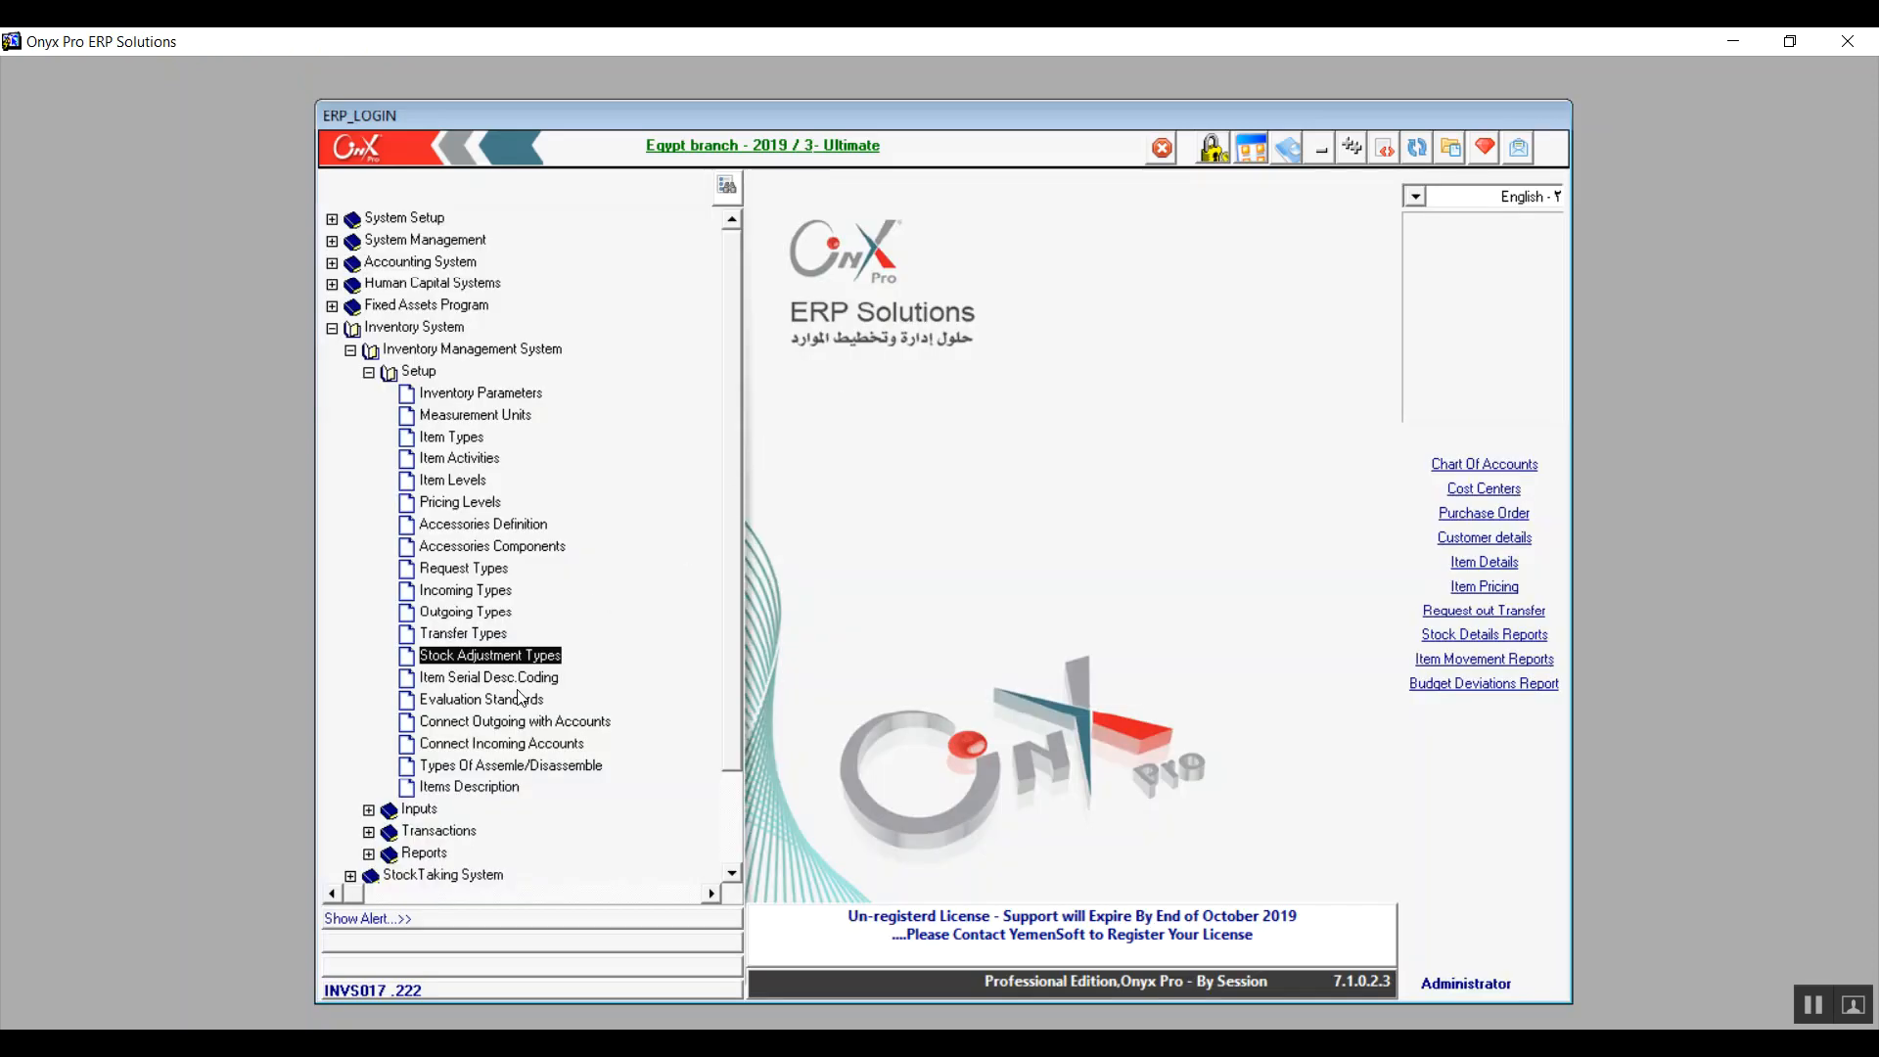
pyautogui.doubleClick(519, 681)
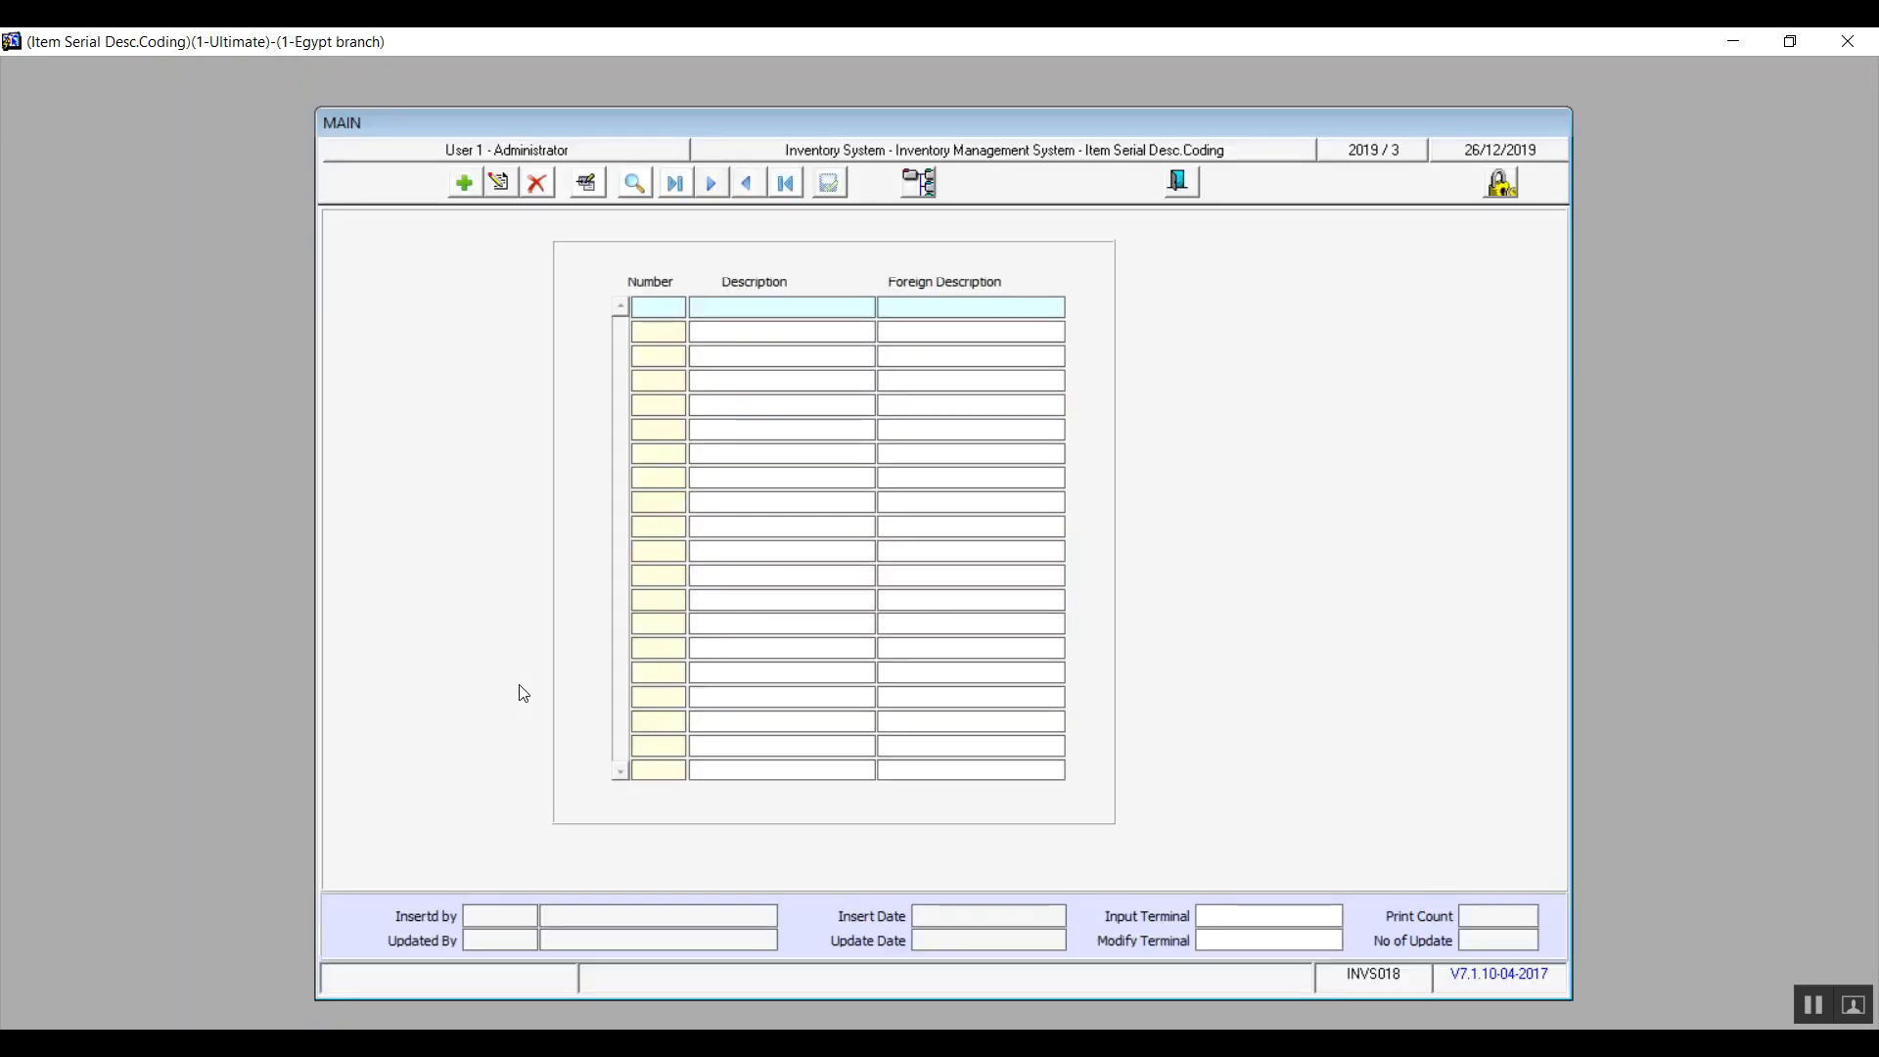
pyautogui.click(463, 183)
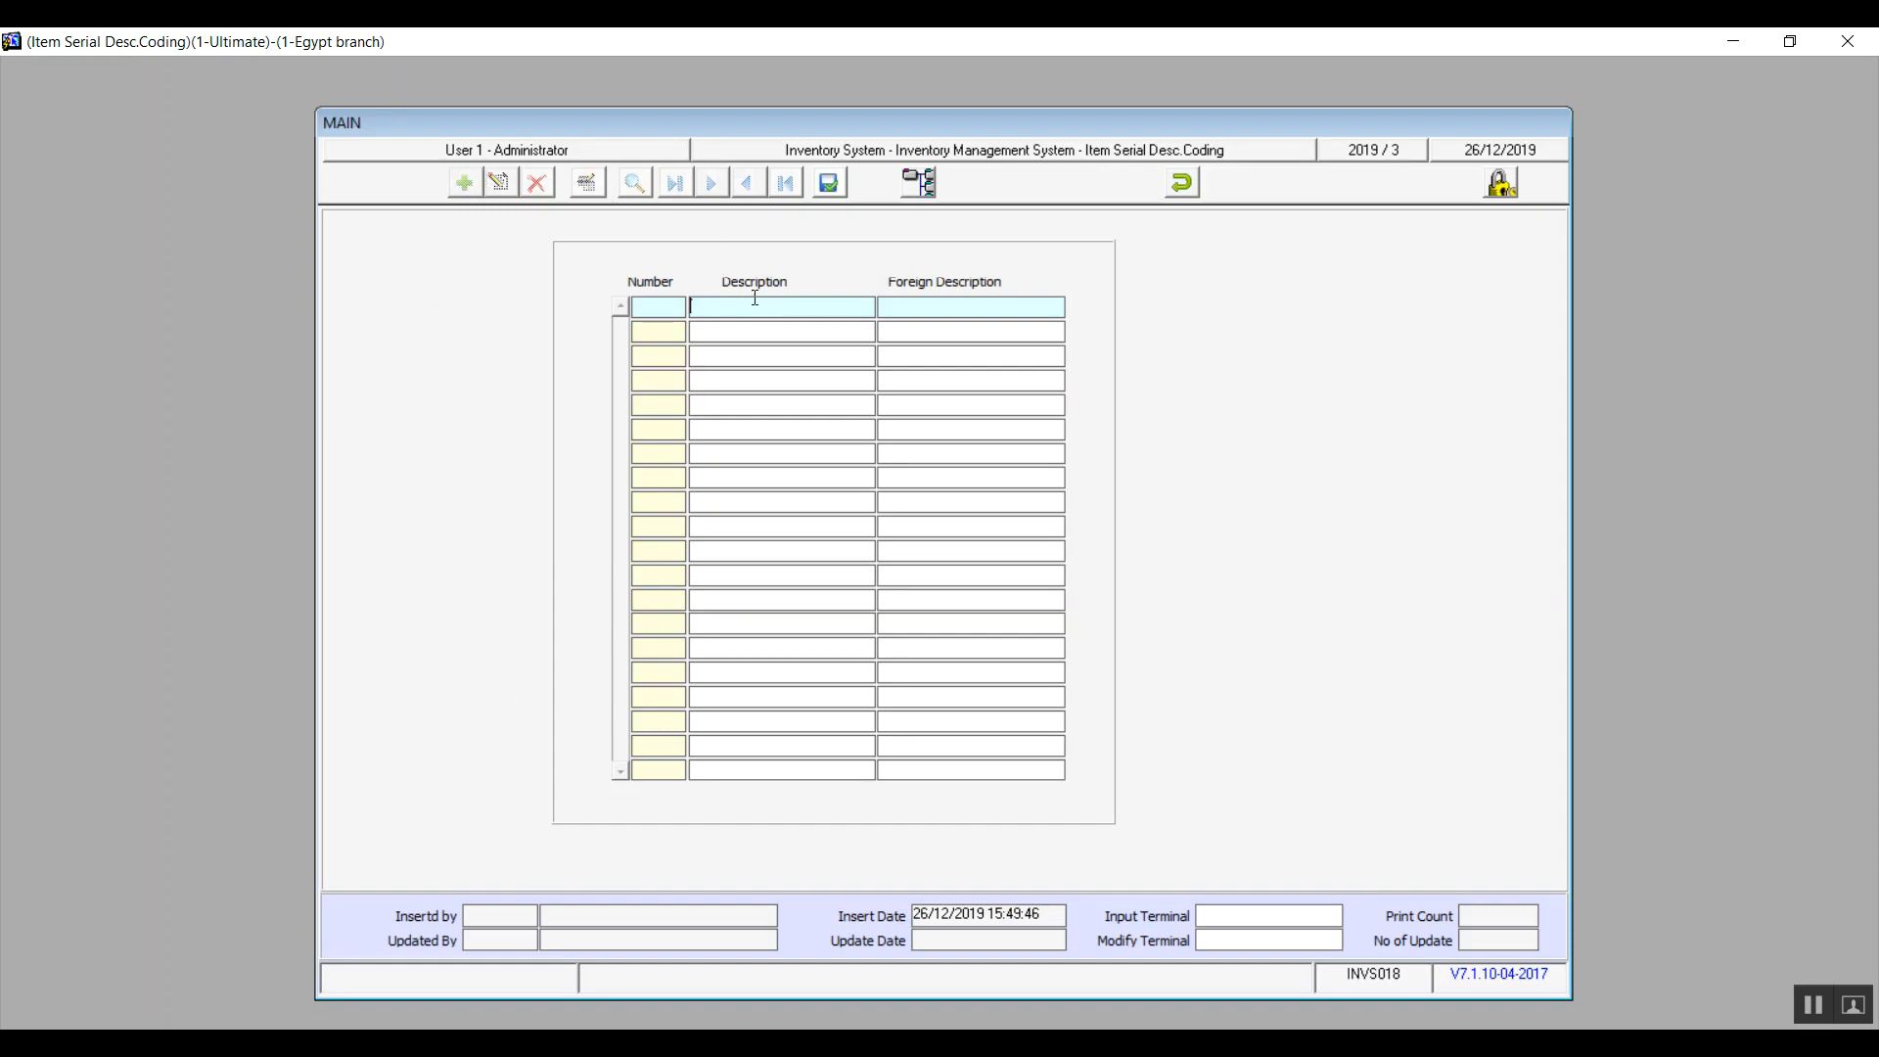
pyautogui.click(1186, 182)
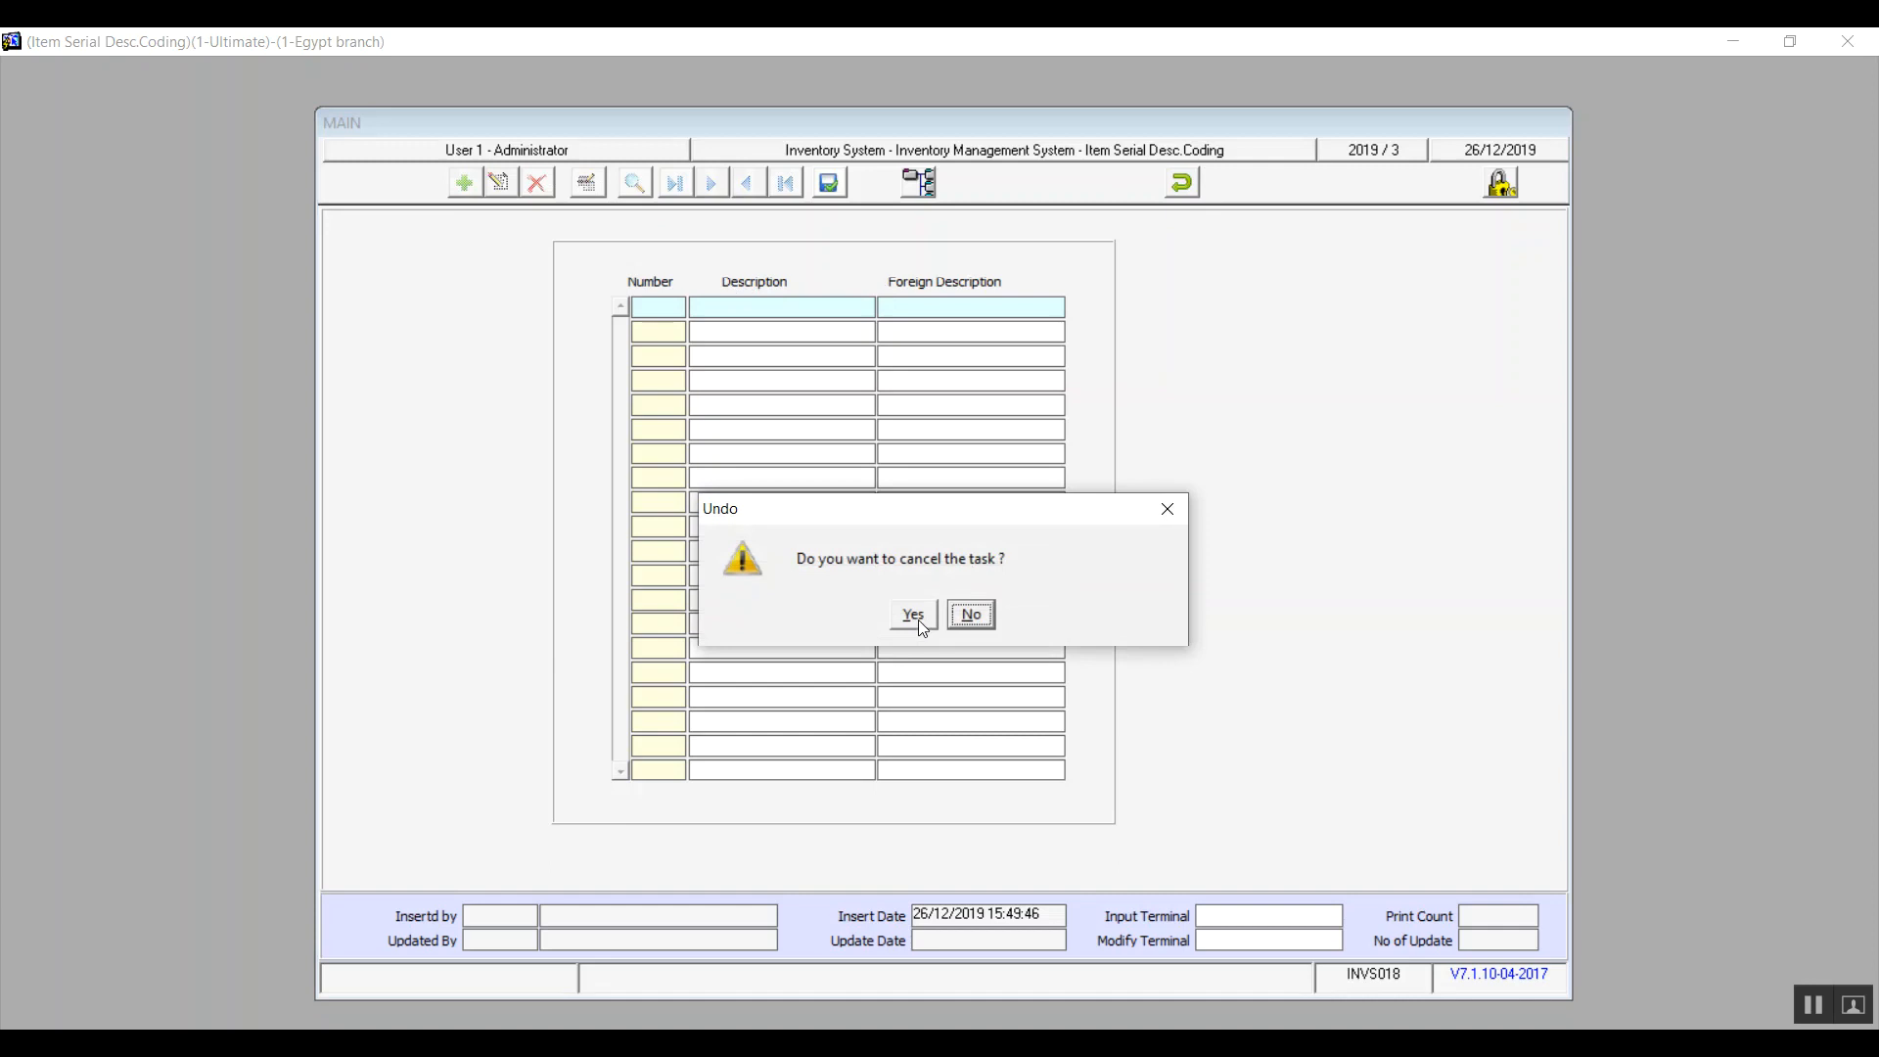
pyautogui.click(914, 616)
pyautogui.click(1192, 191)
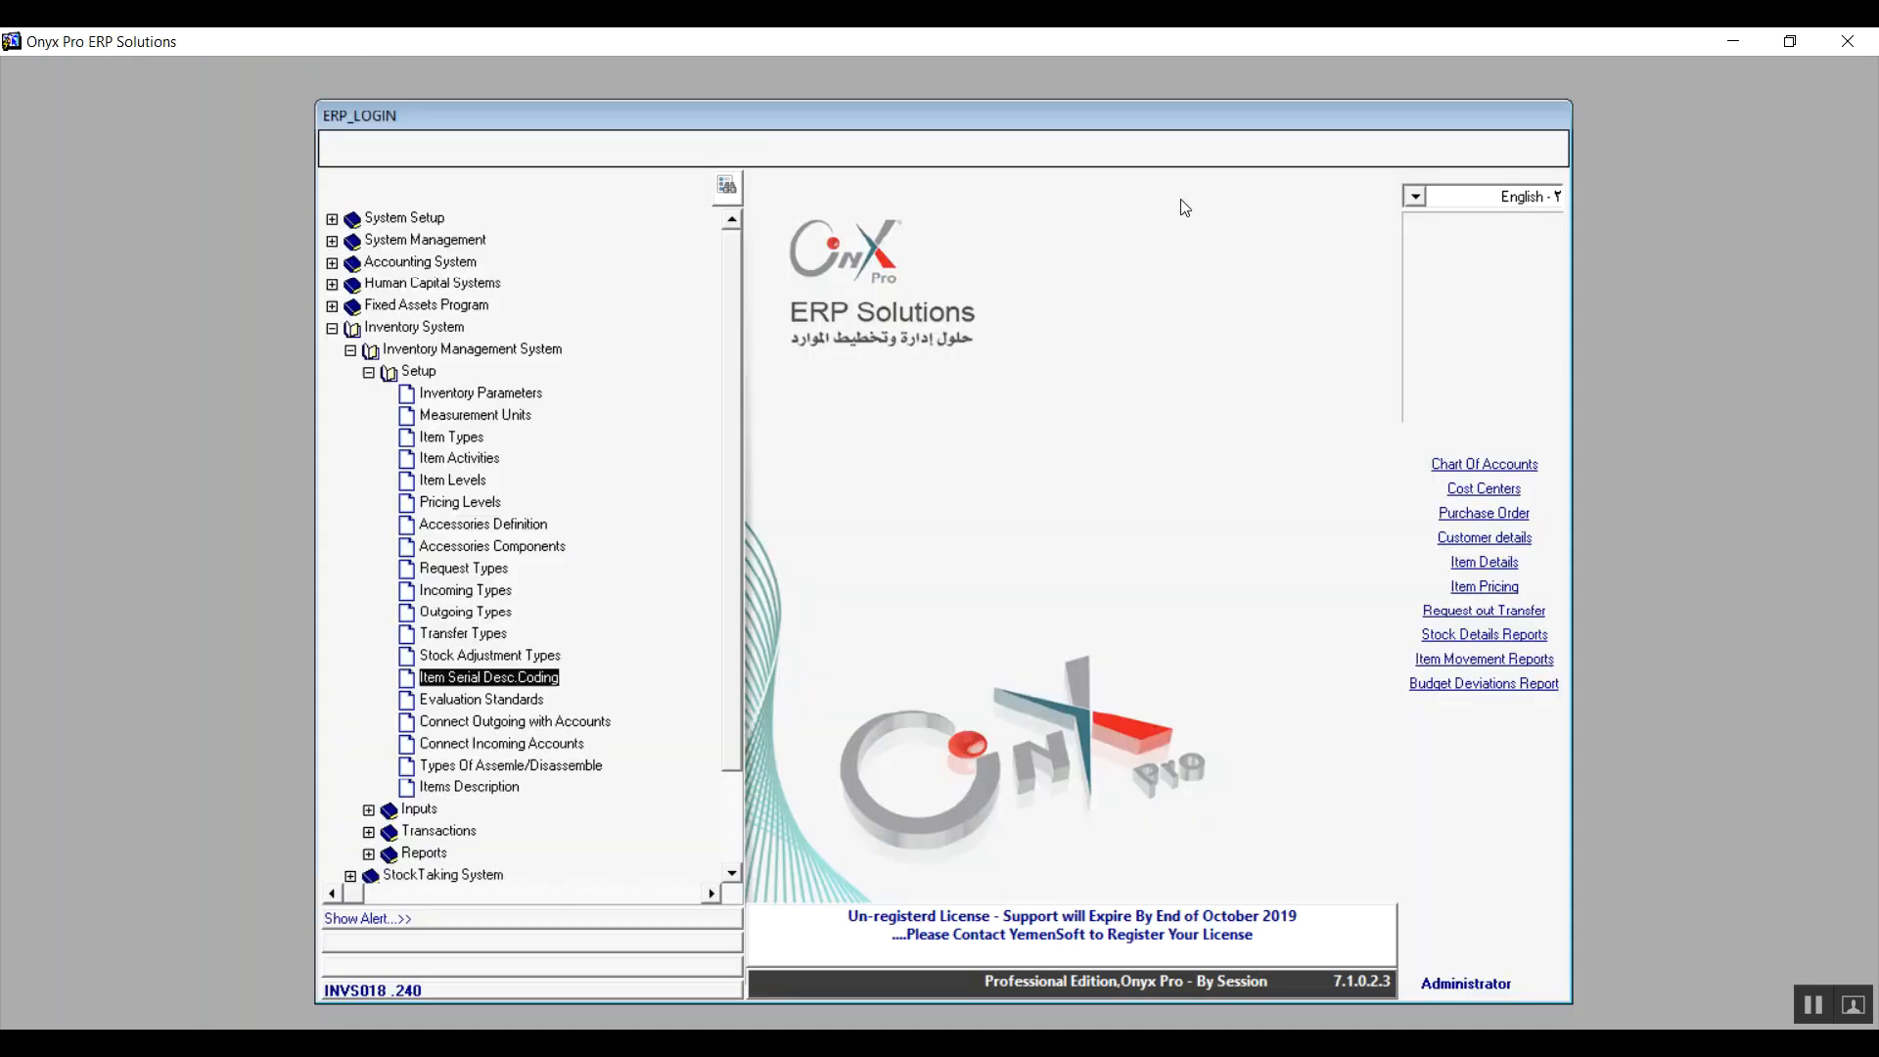
pyautogui.click(500, 700)
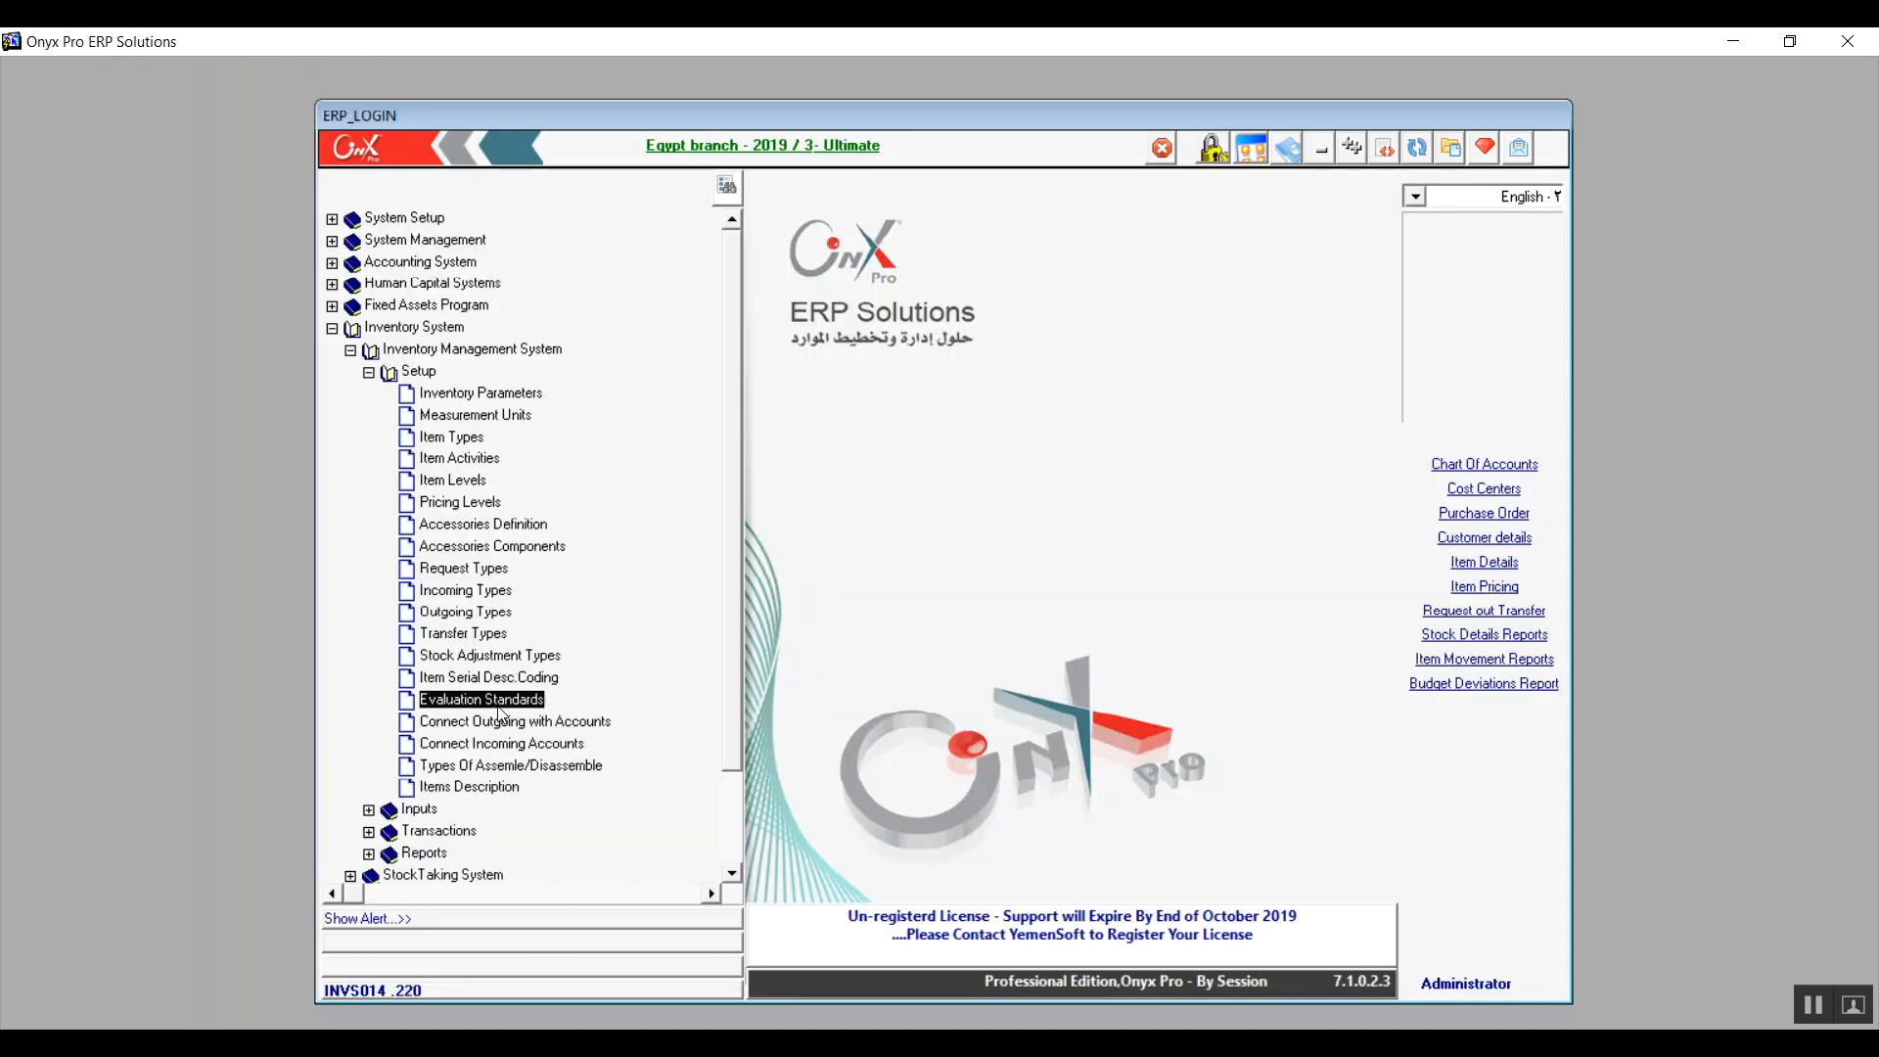
pyautogui.doubleClick(498, 707)
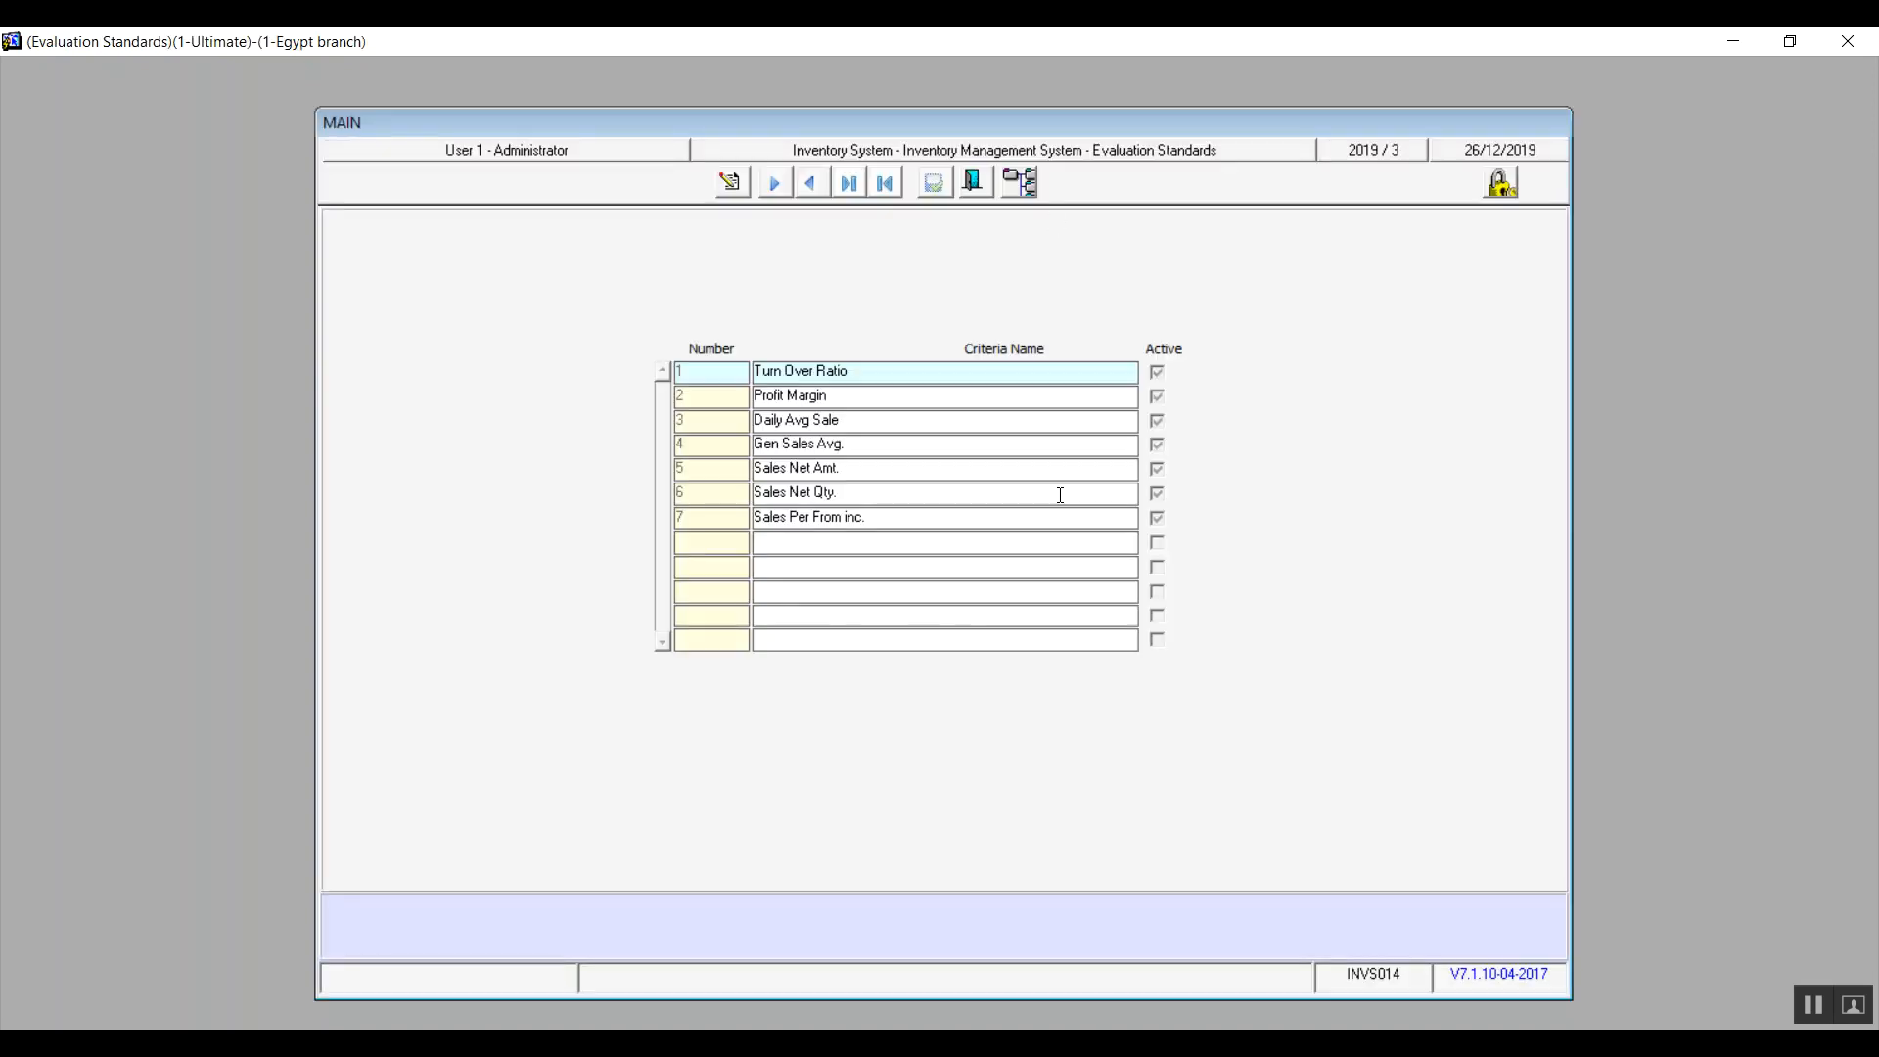
pyautogui.click(974, 180)
pyautogui.click(529, 723)
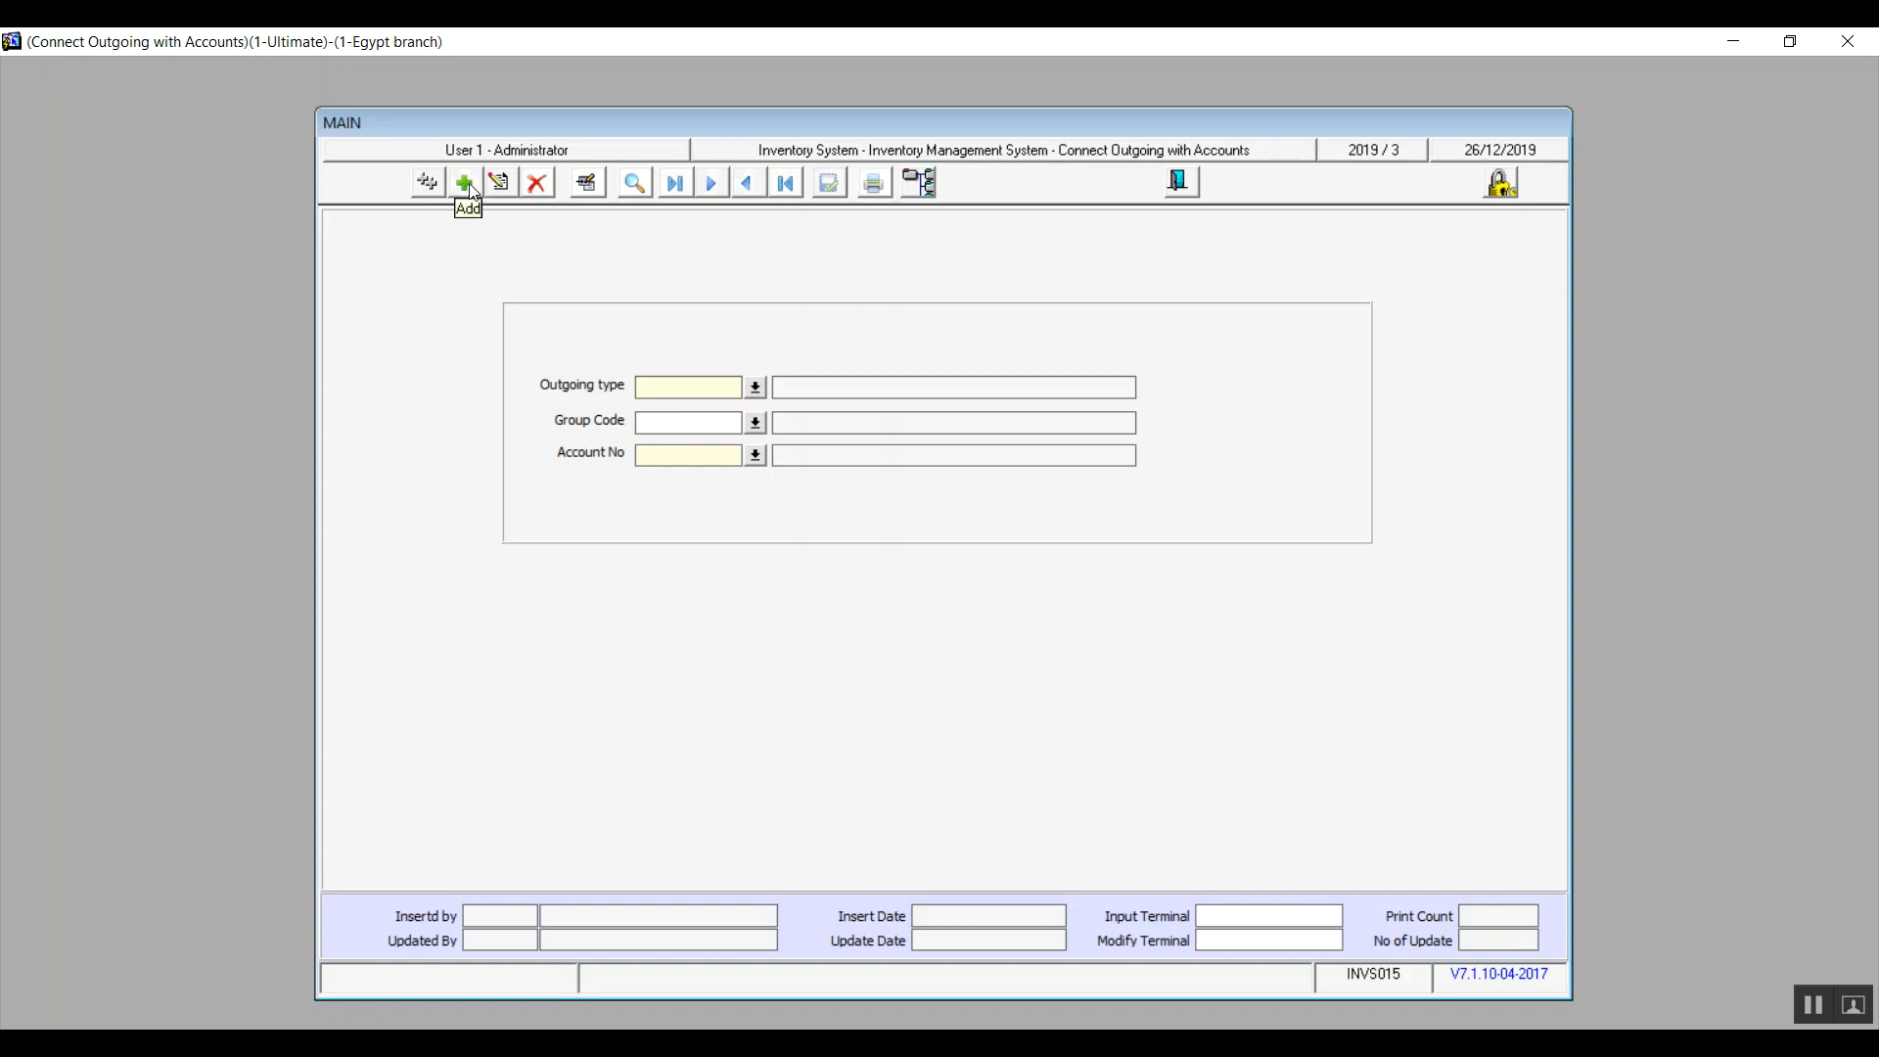
# Start a new outgoing-to-account link and try the outgoing type lookup
pyautogui.click(466, 184)
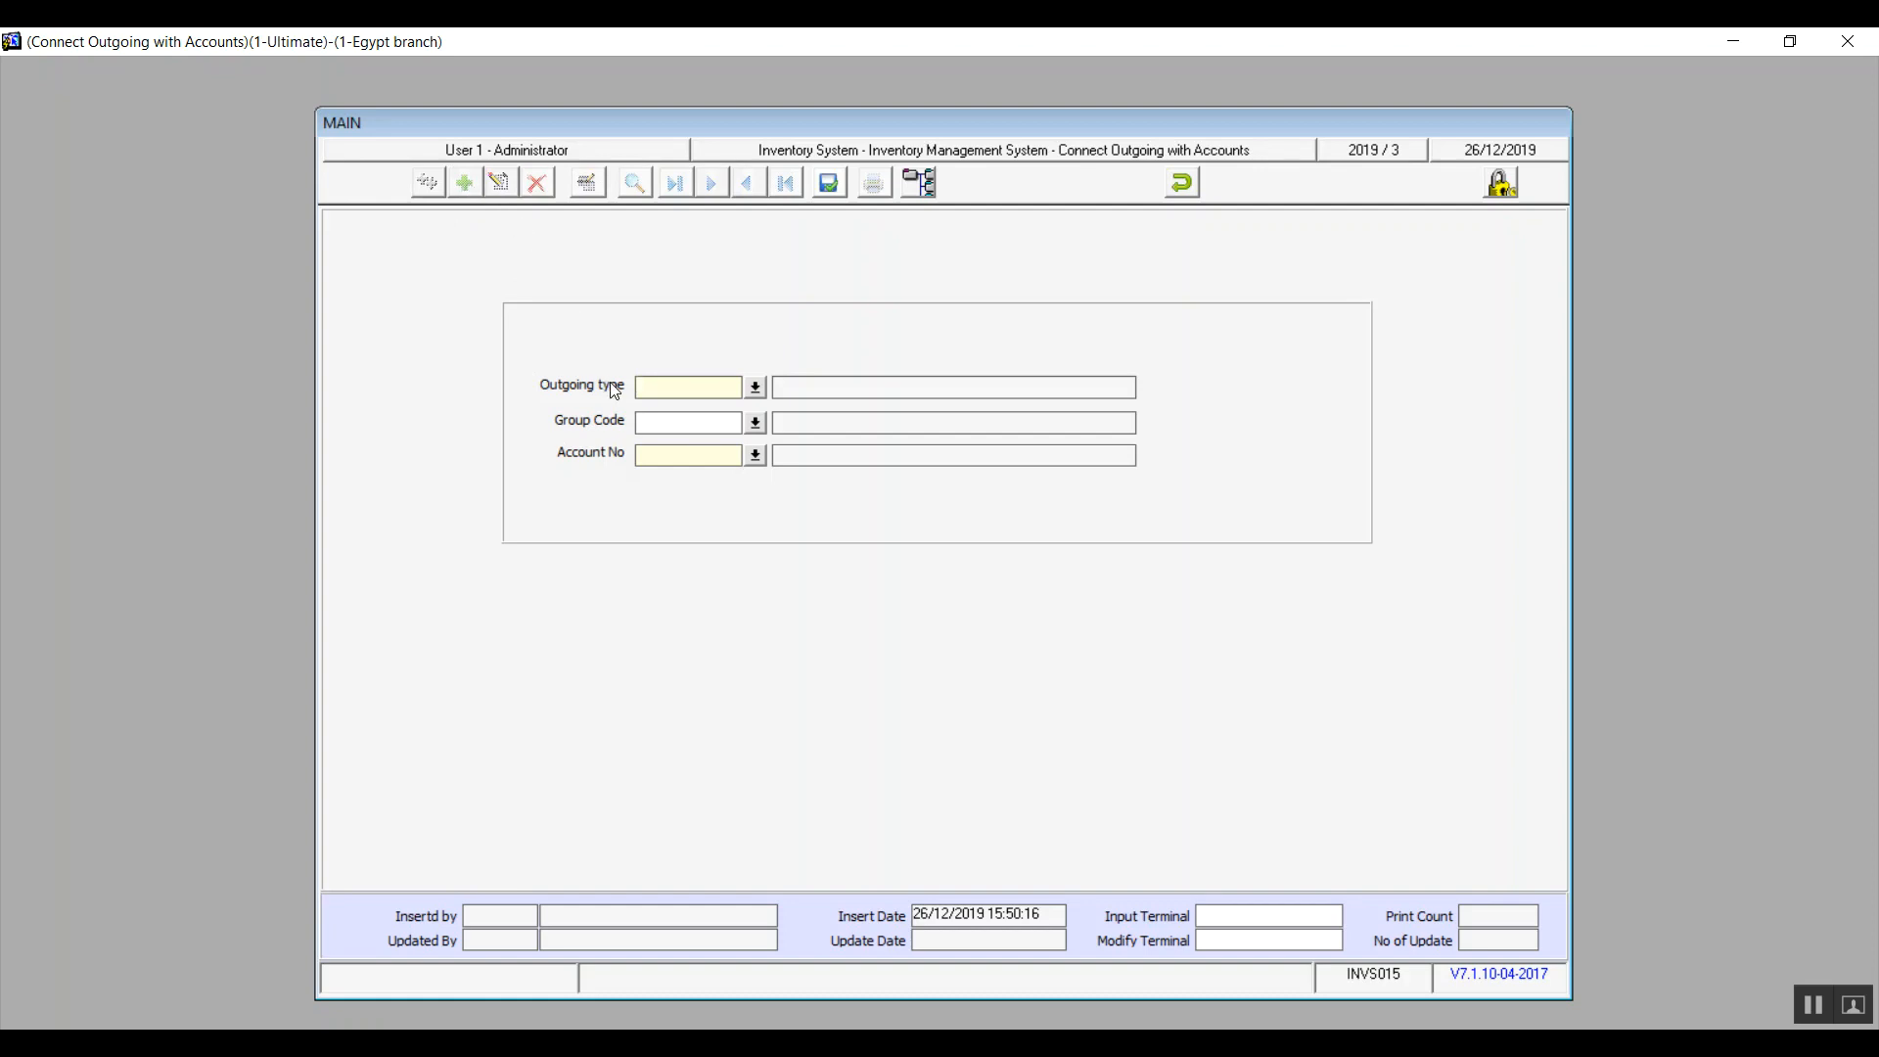
pyautogui.doubleClick(661, 392)
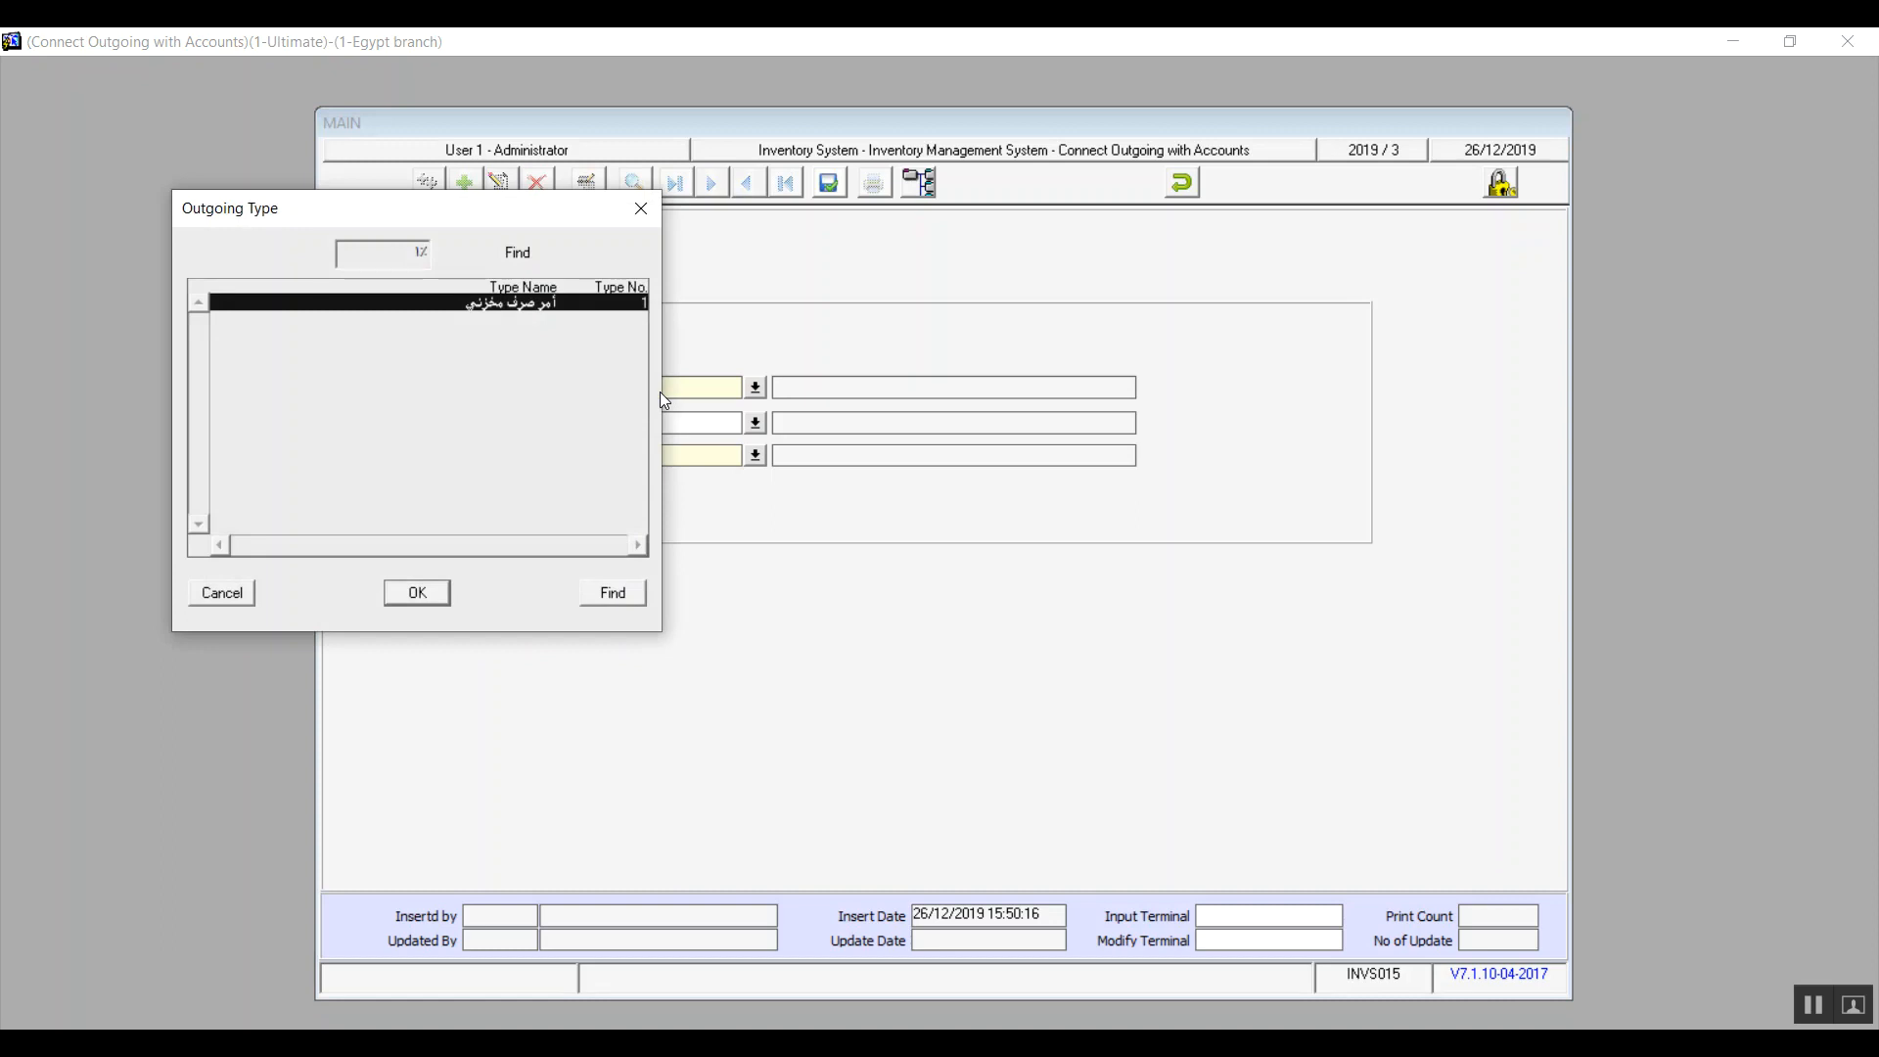
pyautogui.doubleClick(563, 302)
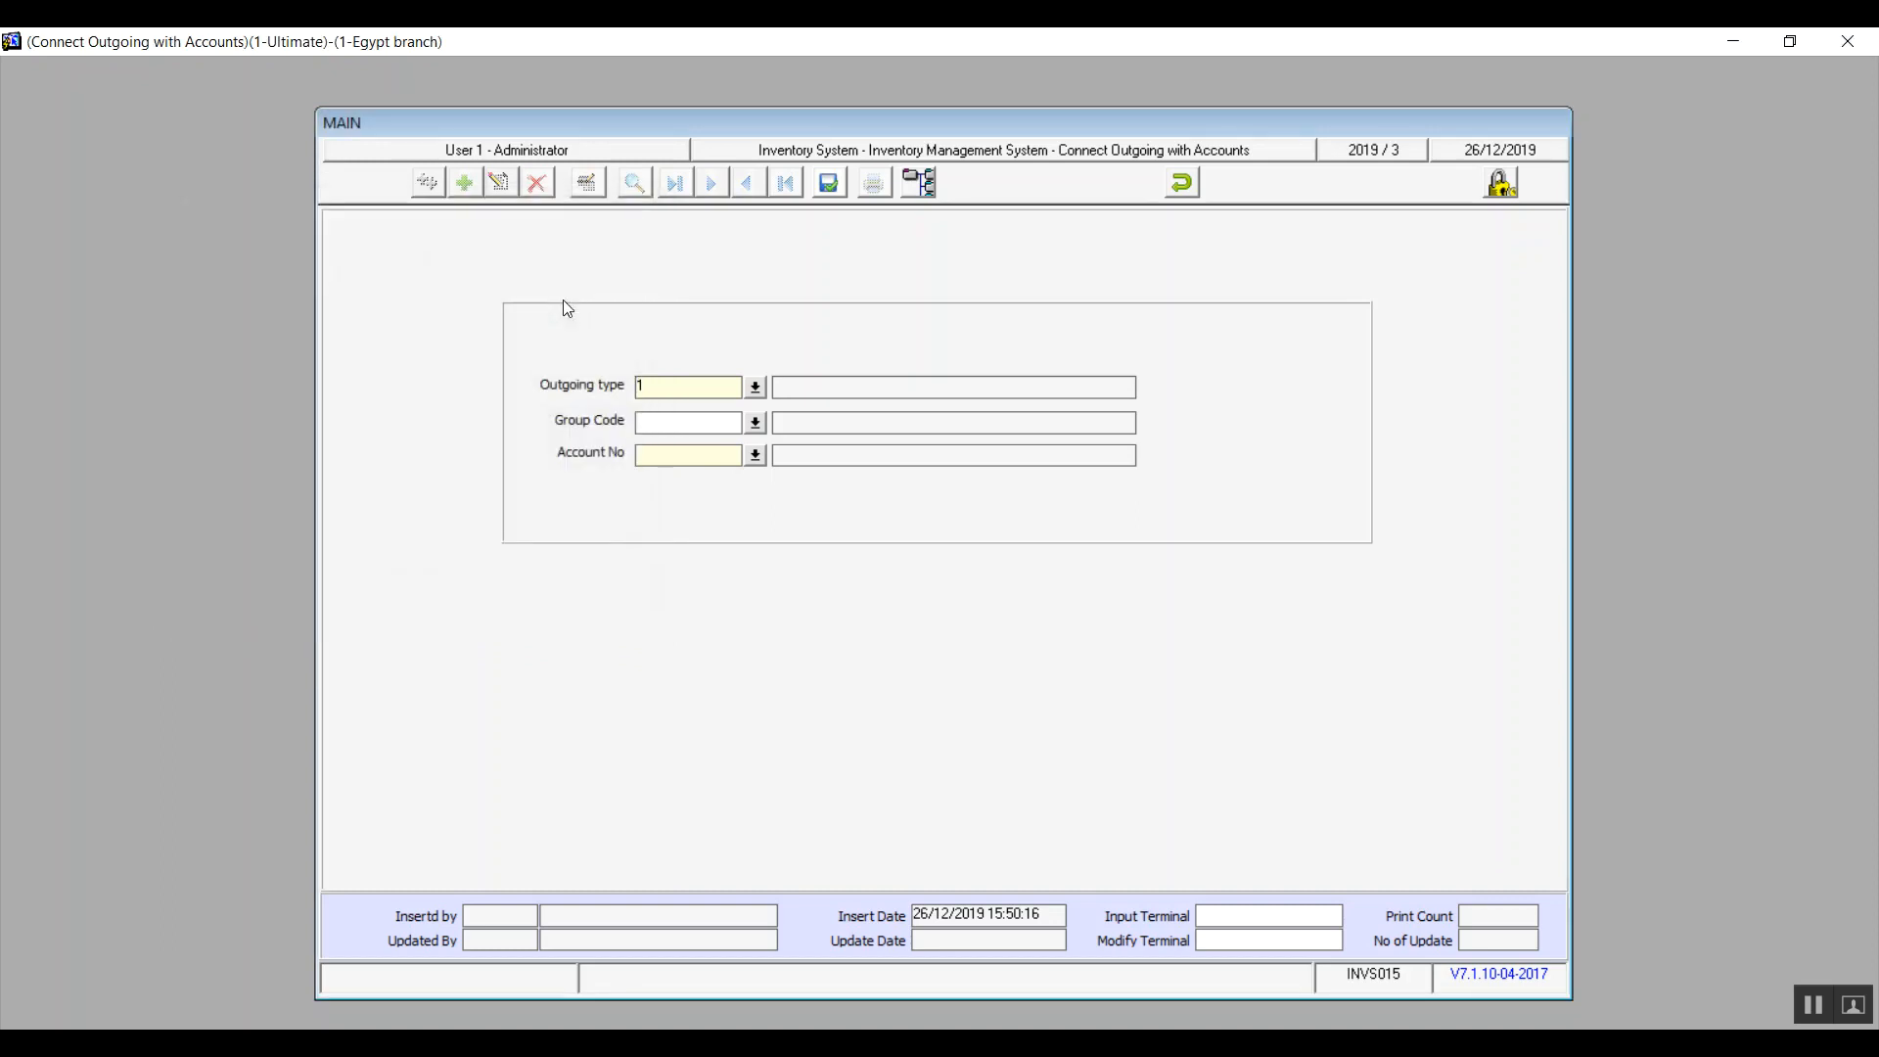
pyautogui.click(755, 390)
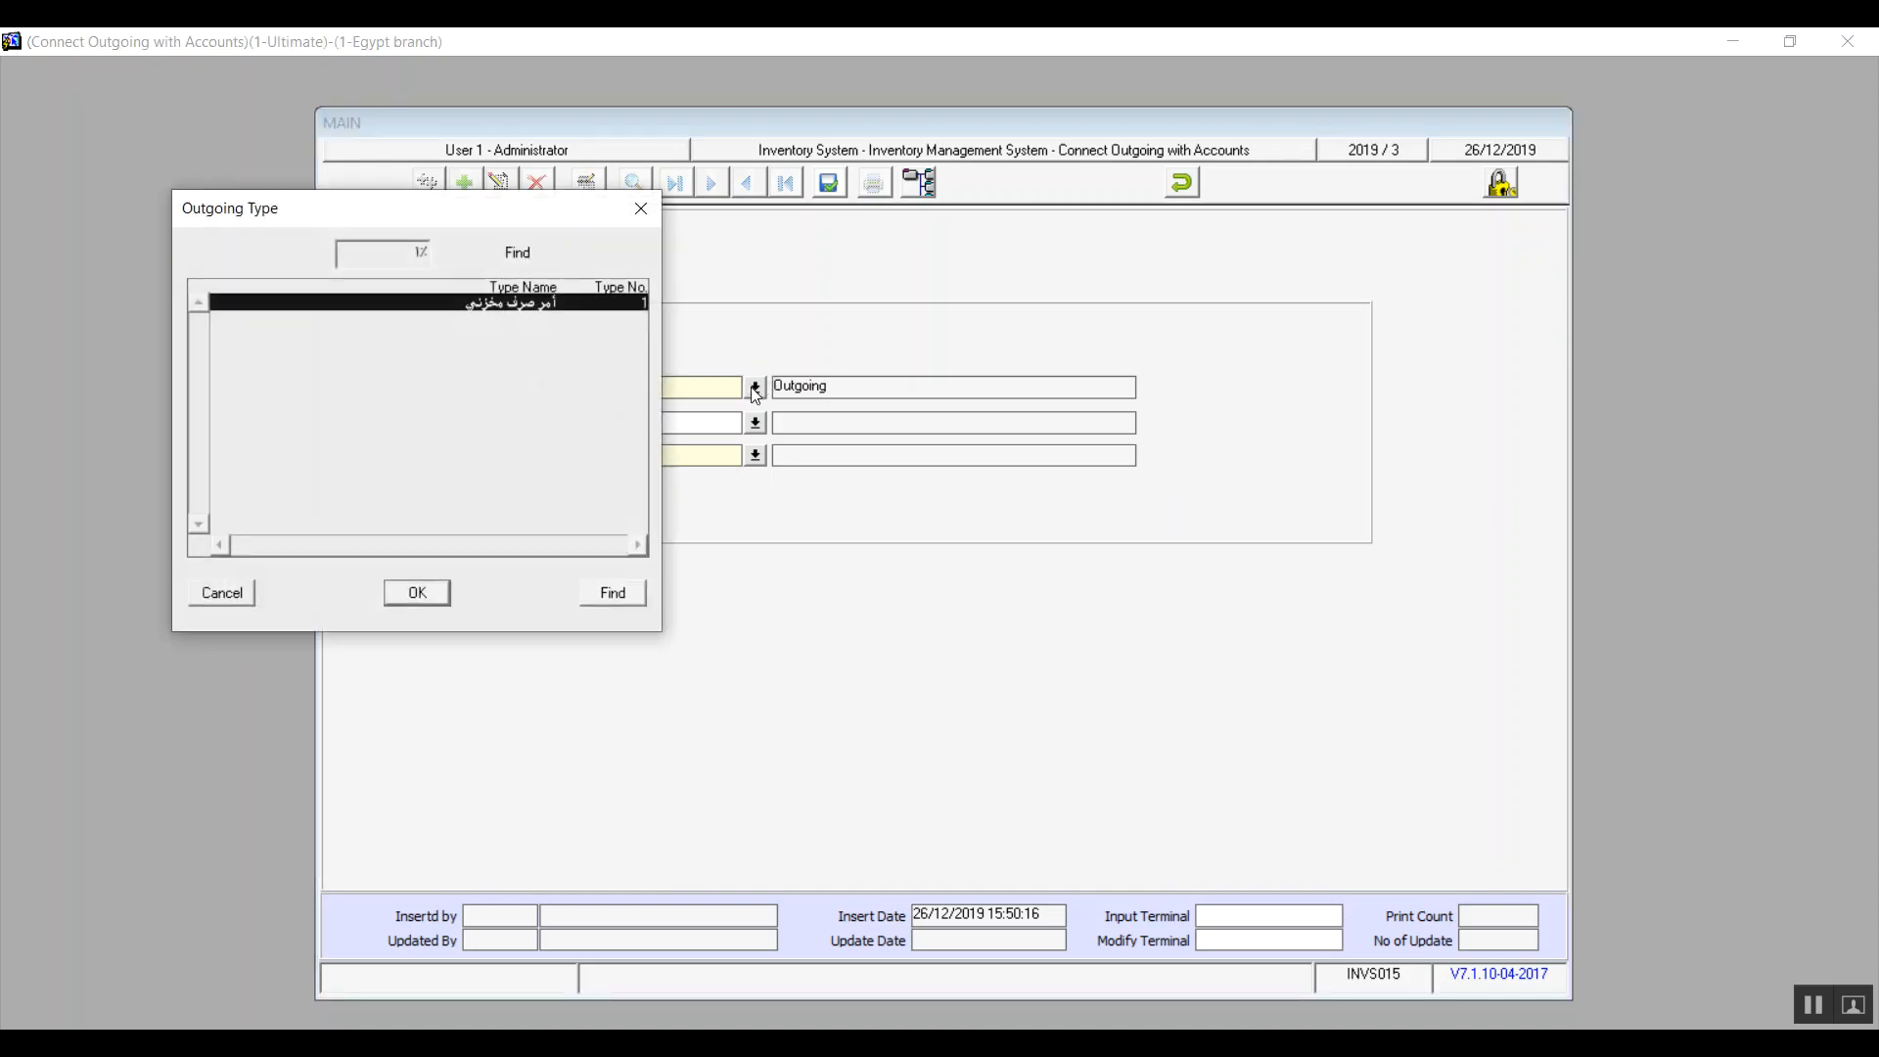
pyautogui.click(228, 595)
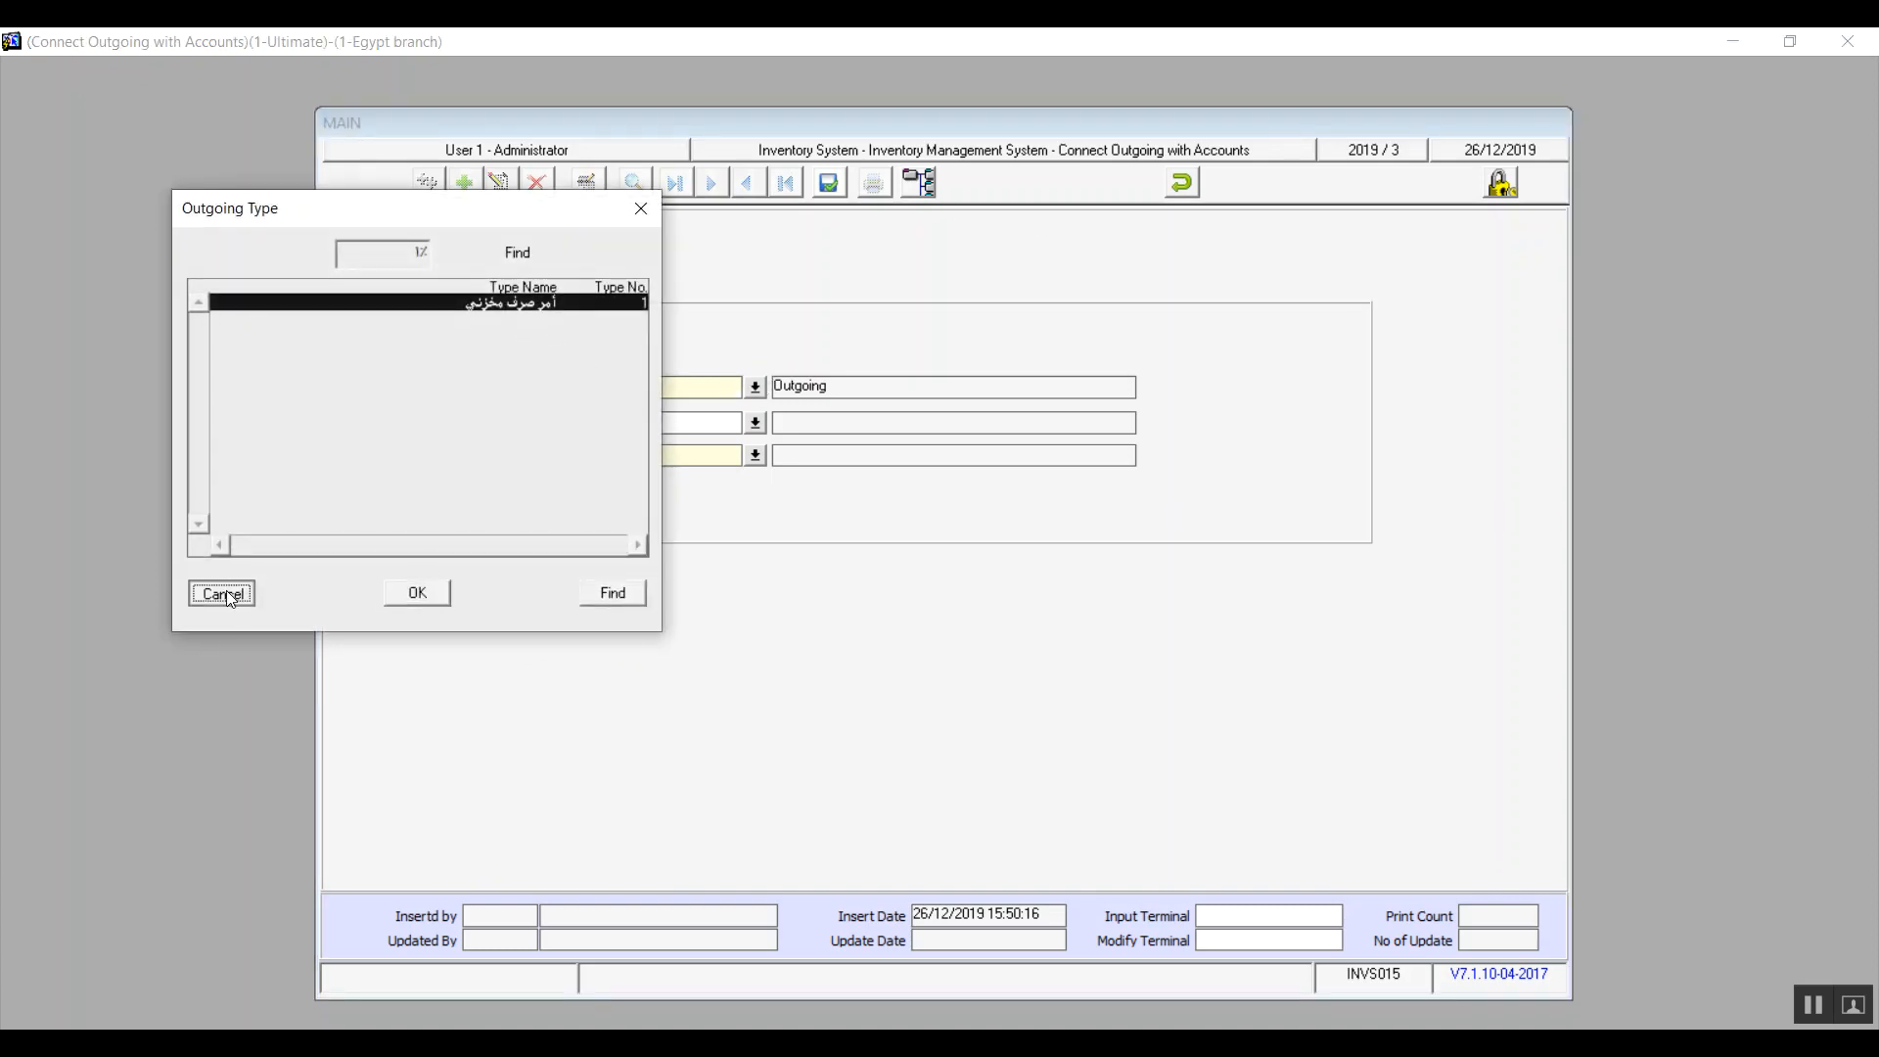
# Browse the Group Code and Account No lookups, closing the account list without choosing
pyautogui.click(679, 421)
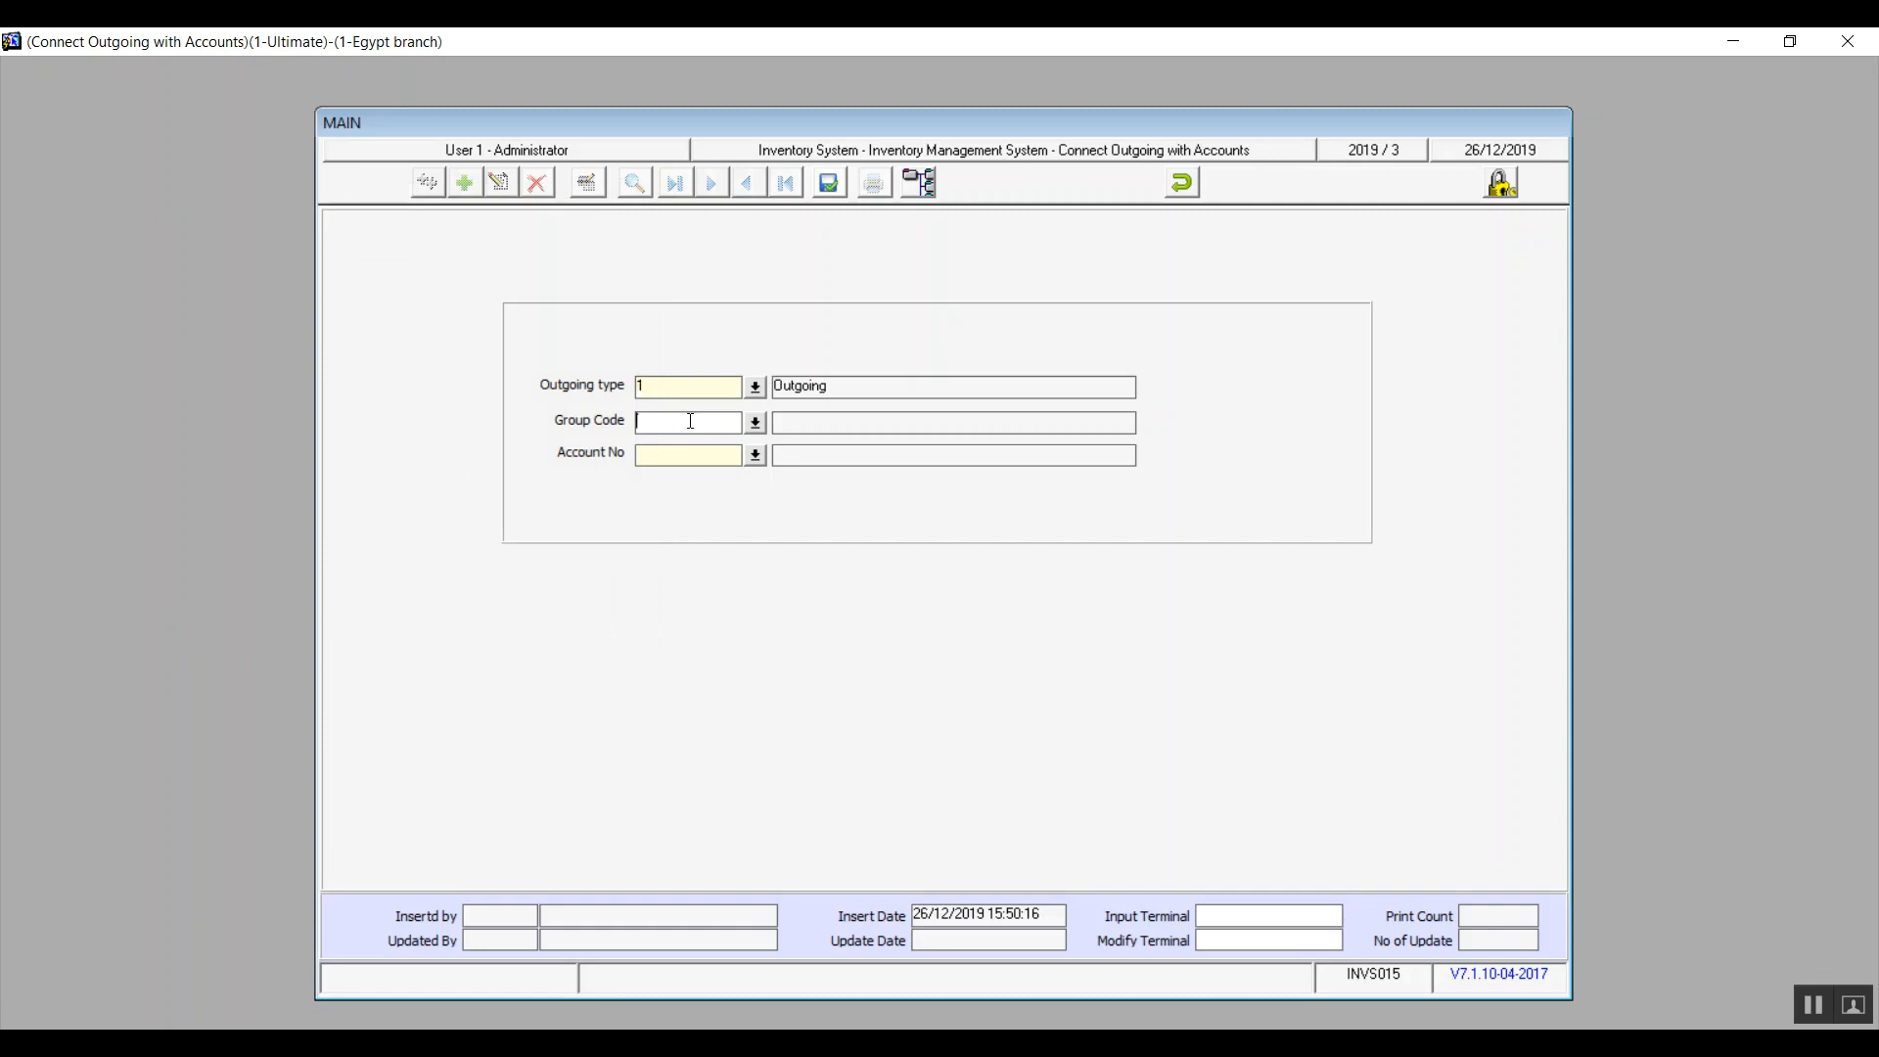
pyautogui.click(760, 424)
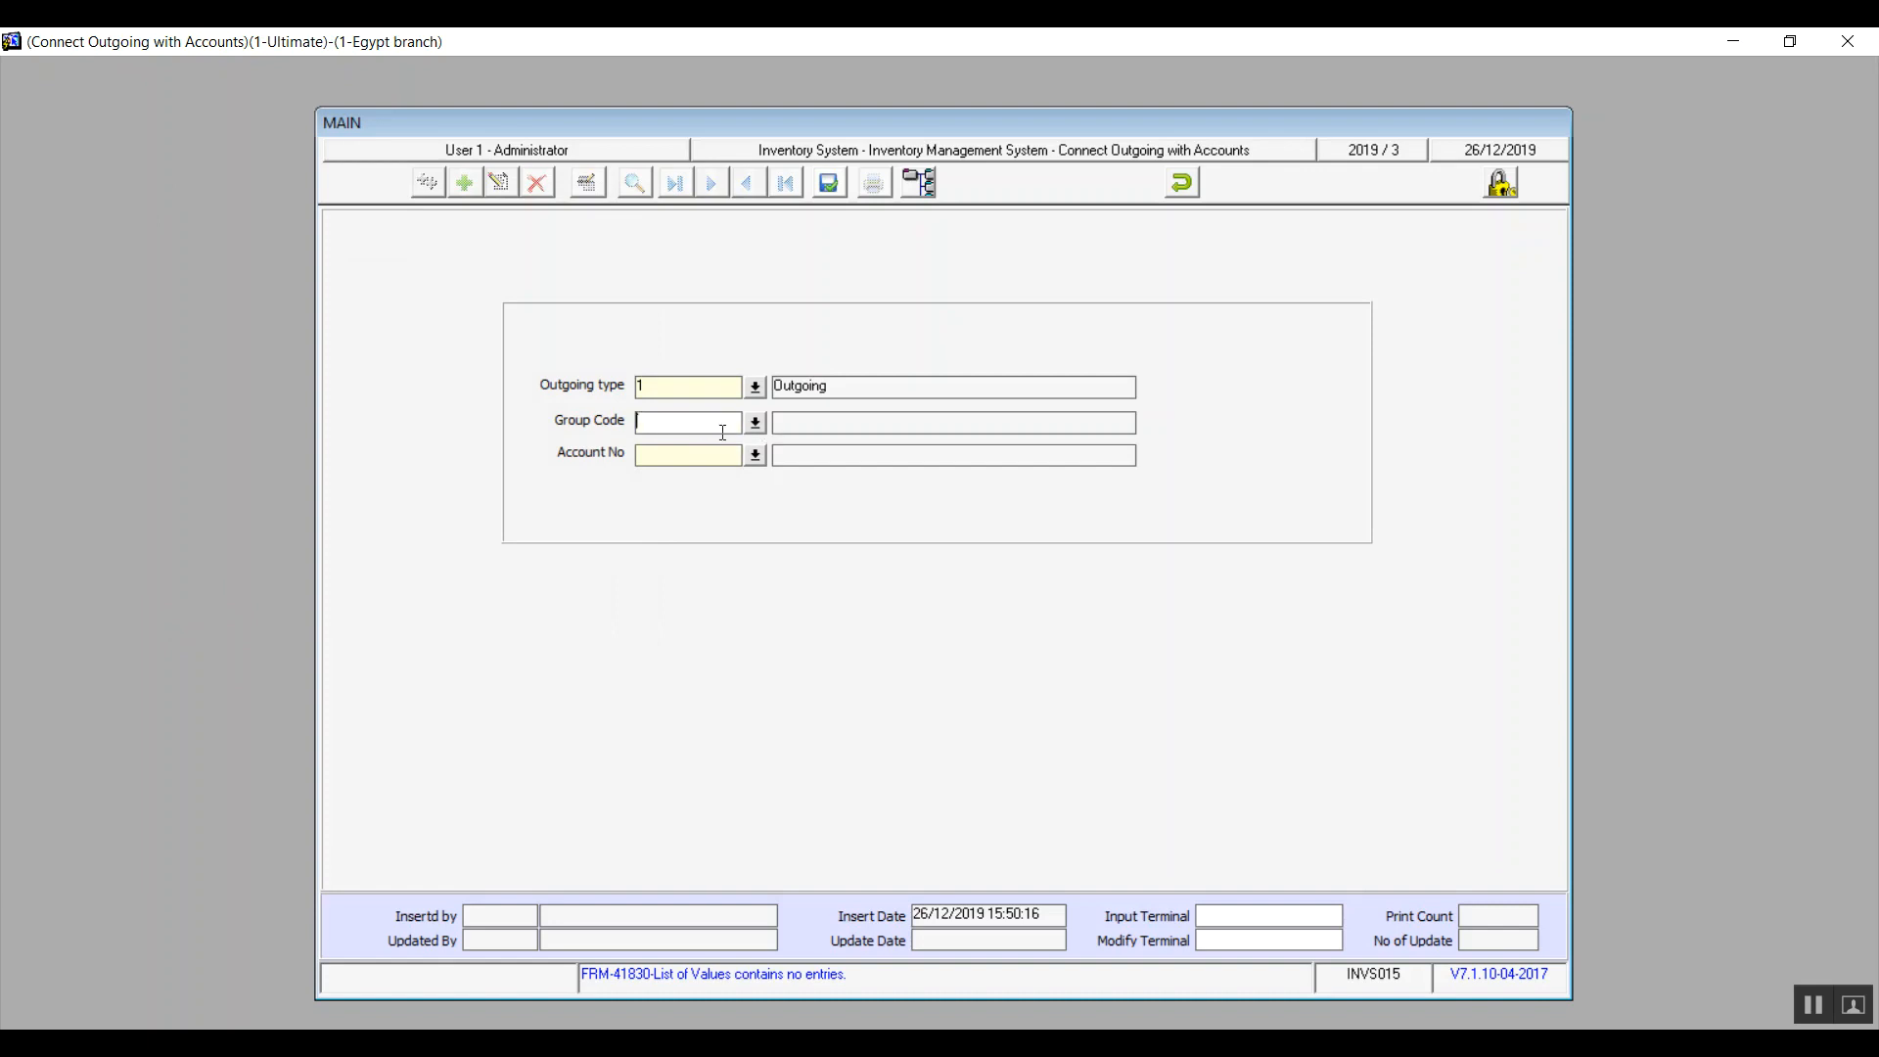
pyautogui.click(664, 462)
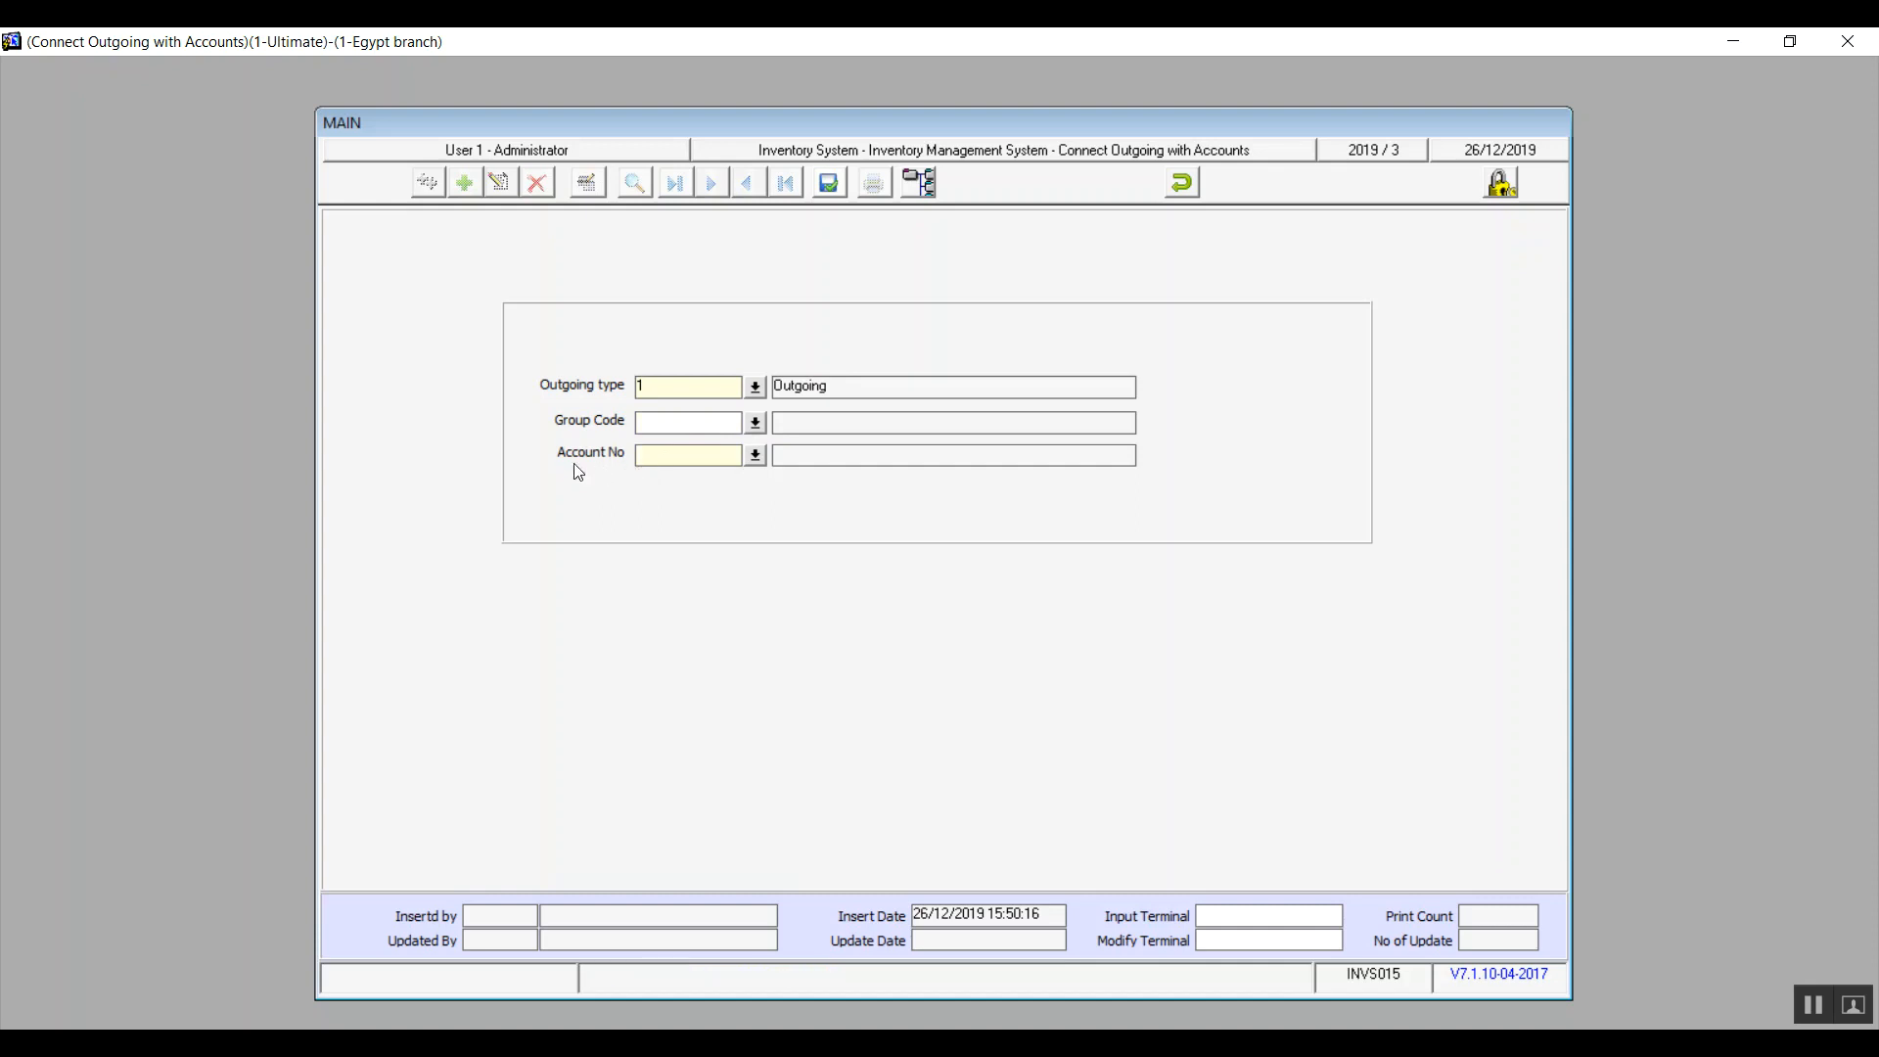
pyautogui.doubleClick(685, 458)
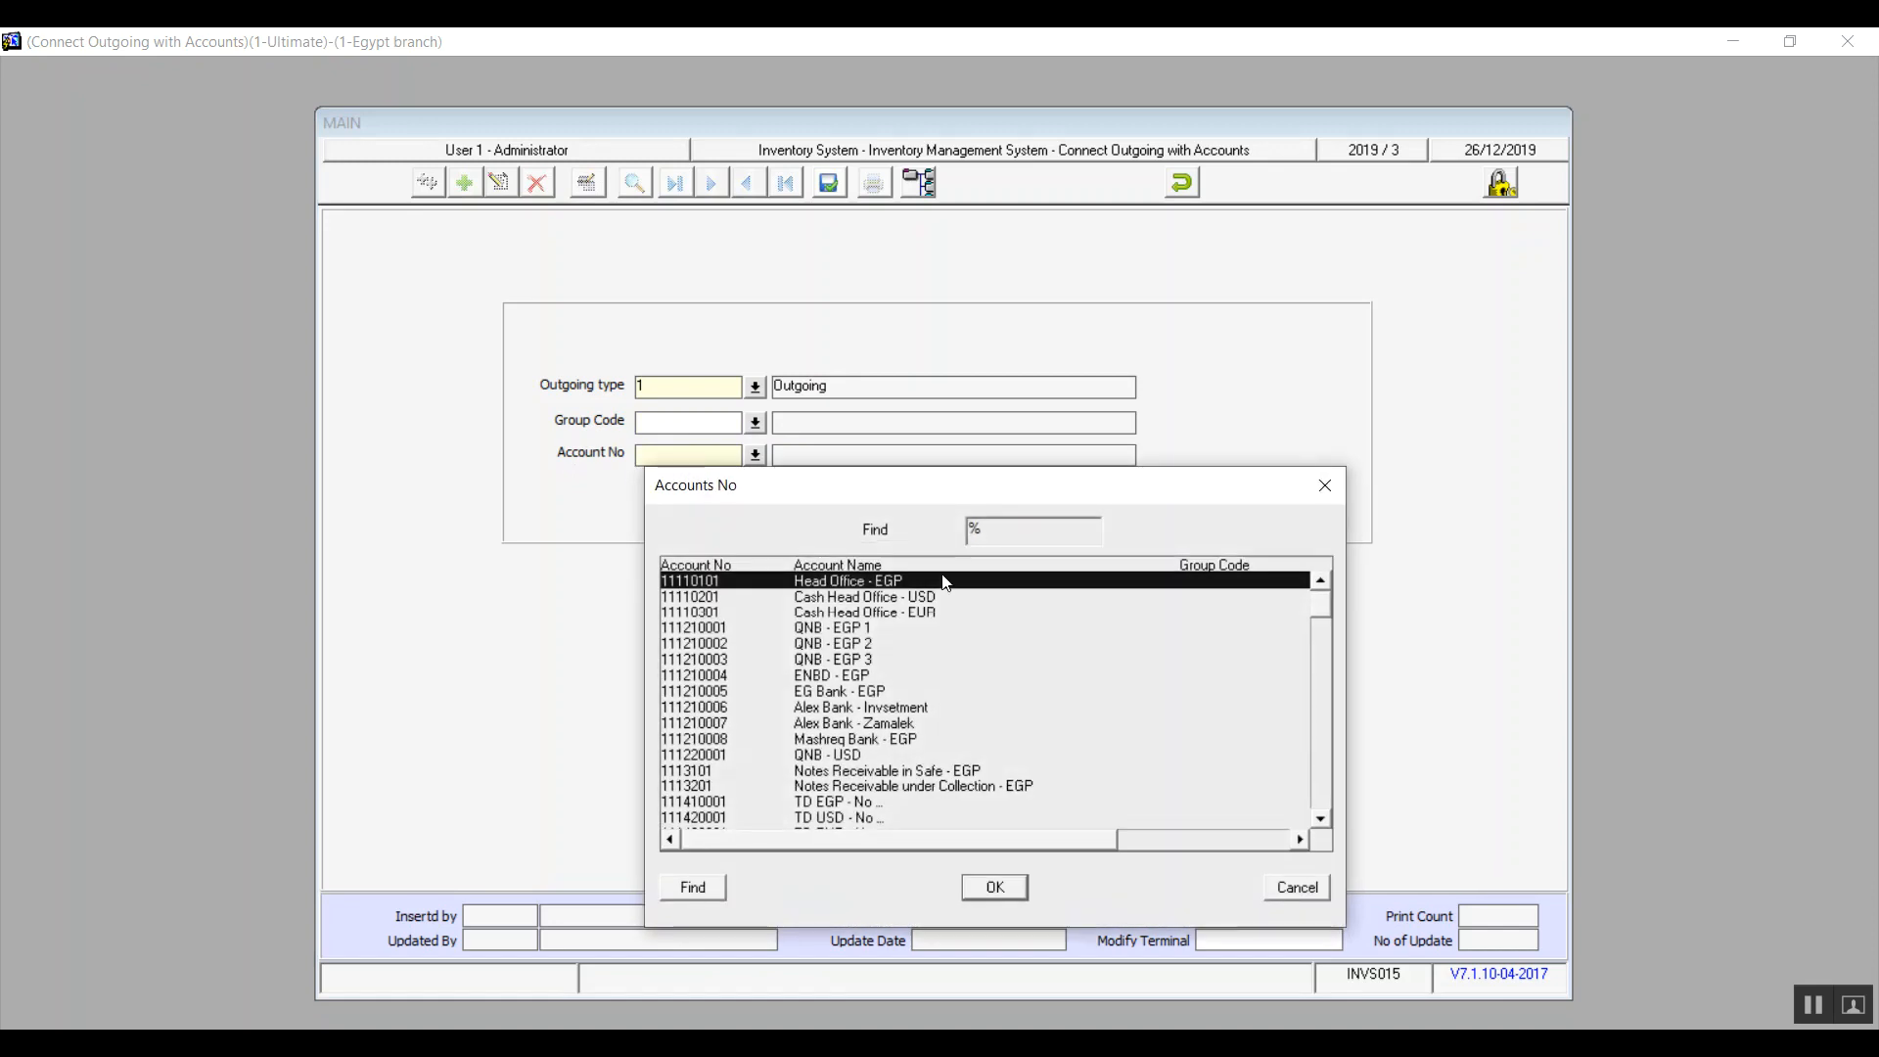
pyautogui.click(1028, 540)
pyautogui.click(1299, 888)
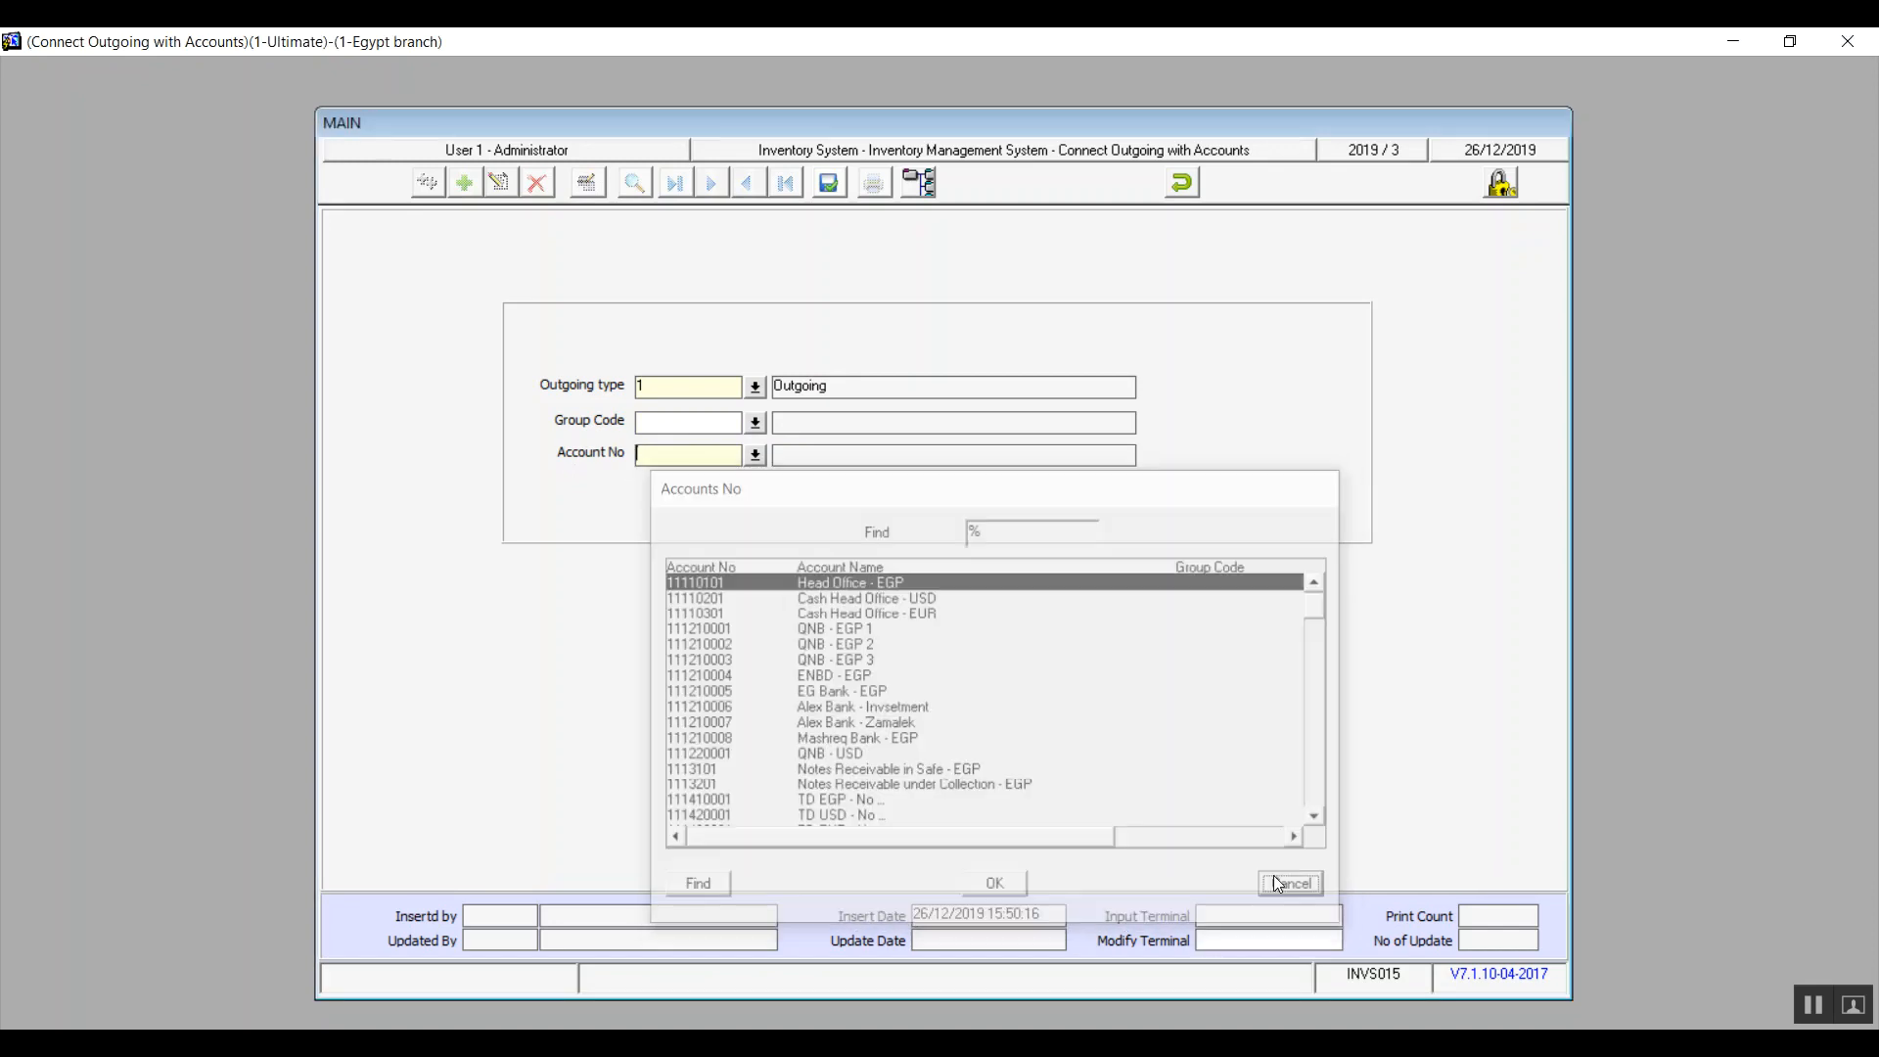
pyautogui.click(755, 457)
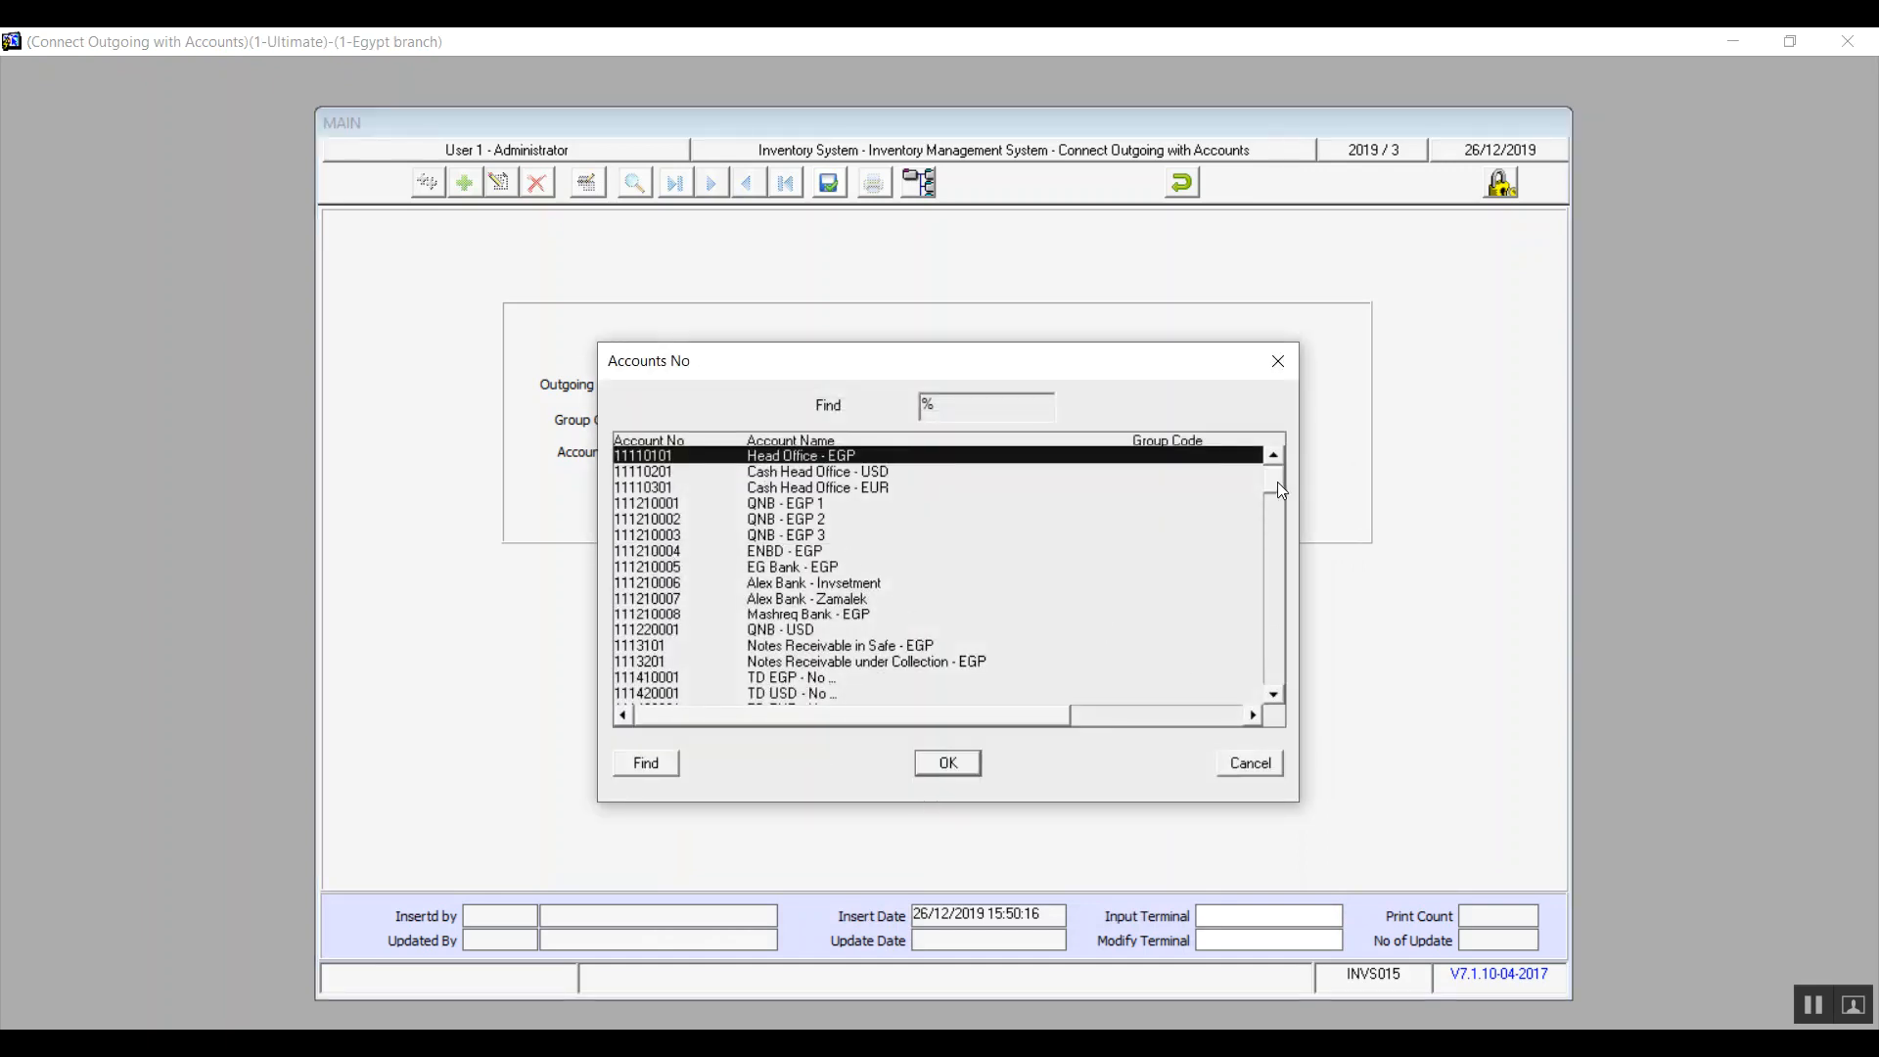
pyautogui.click(1241, 763)
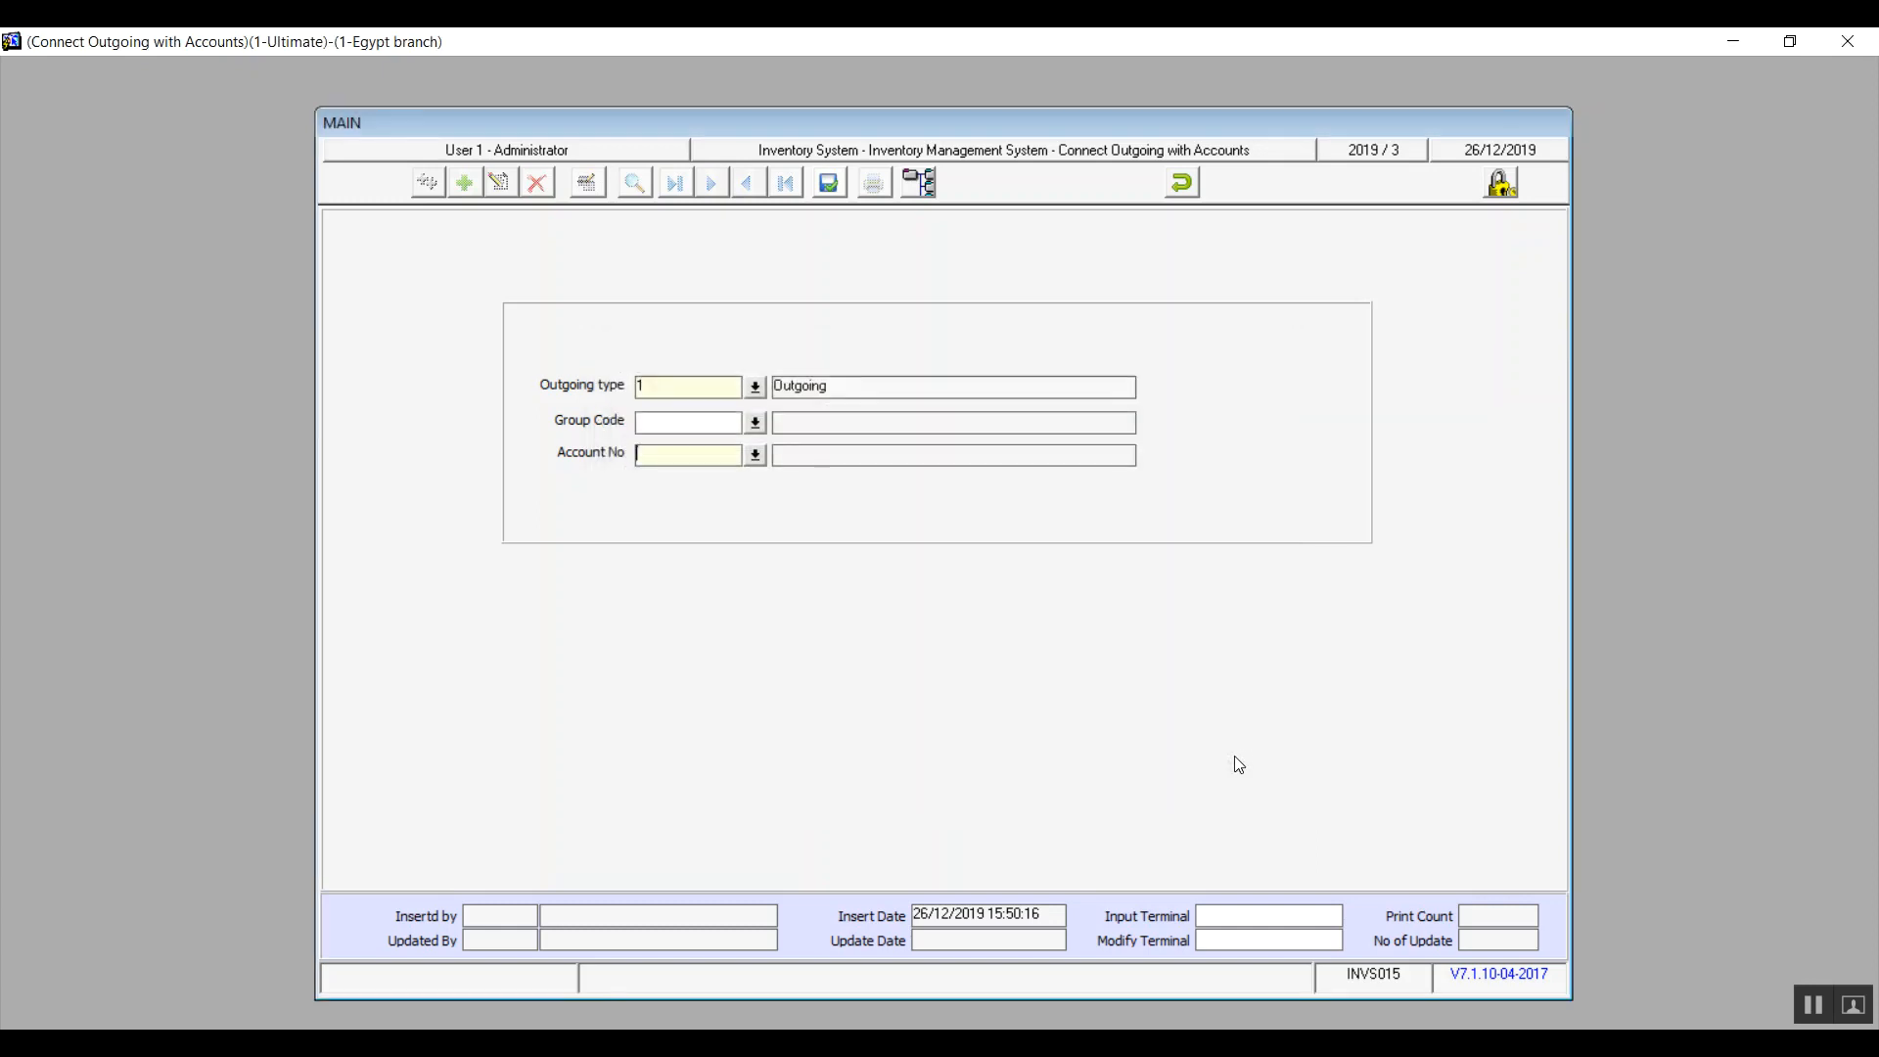
# Undo the new record, confirm Yes, and close Connect Outgoing with Accounts
pyautogui.click(1189, 181)
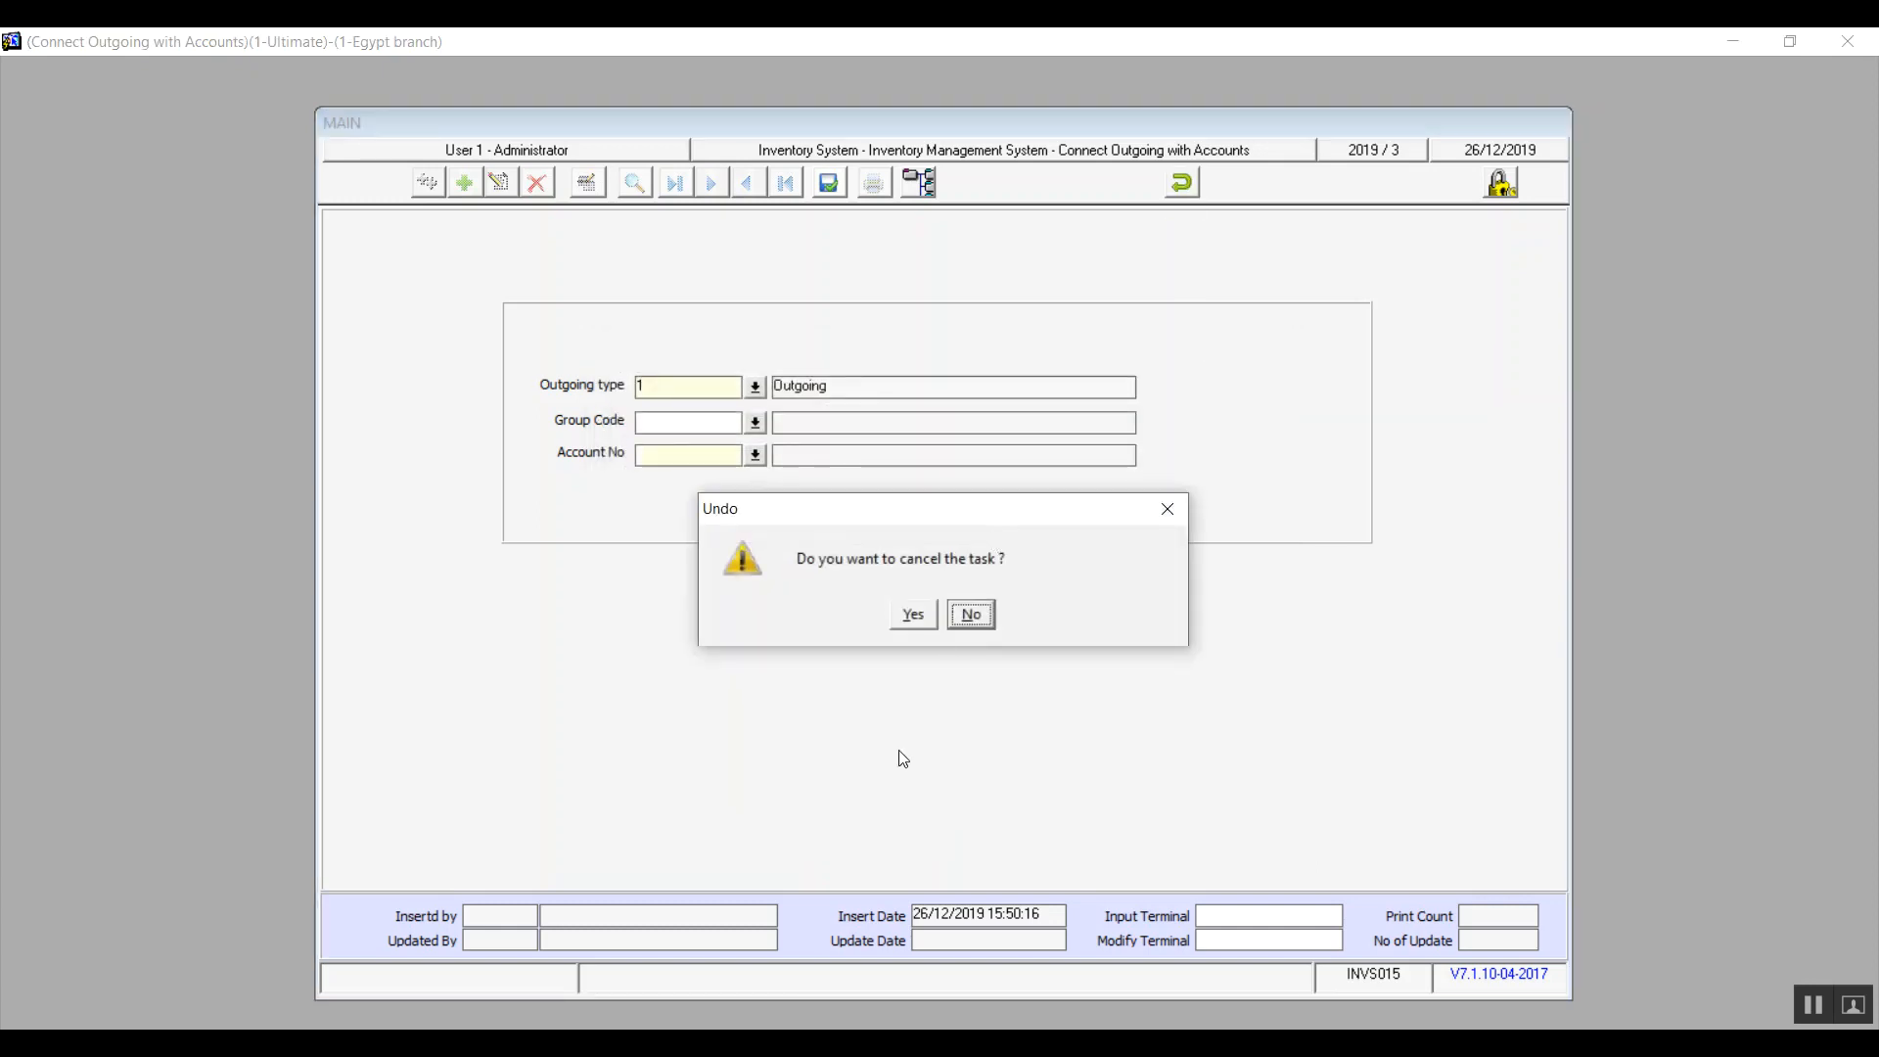
pyautogui.click(913, 615)
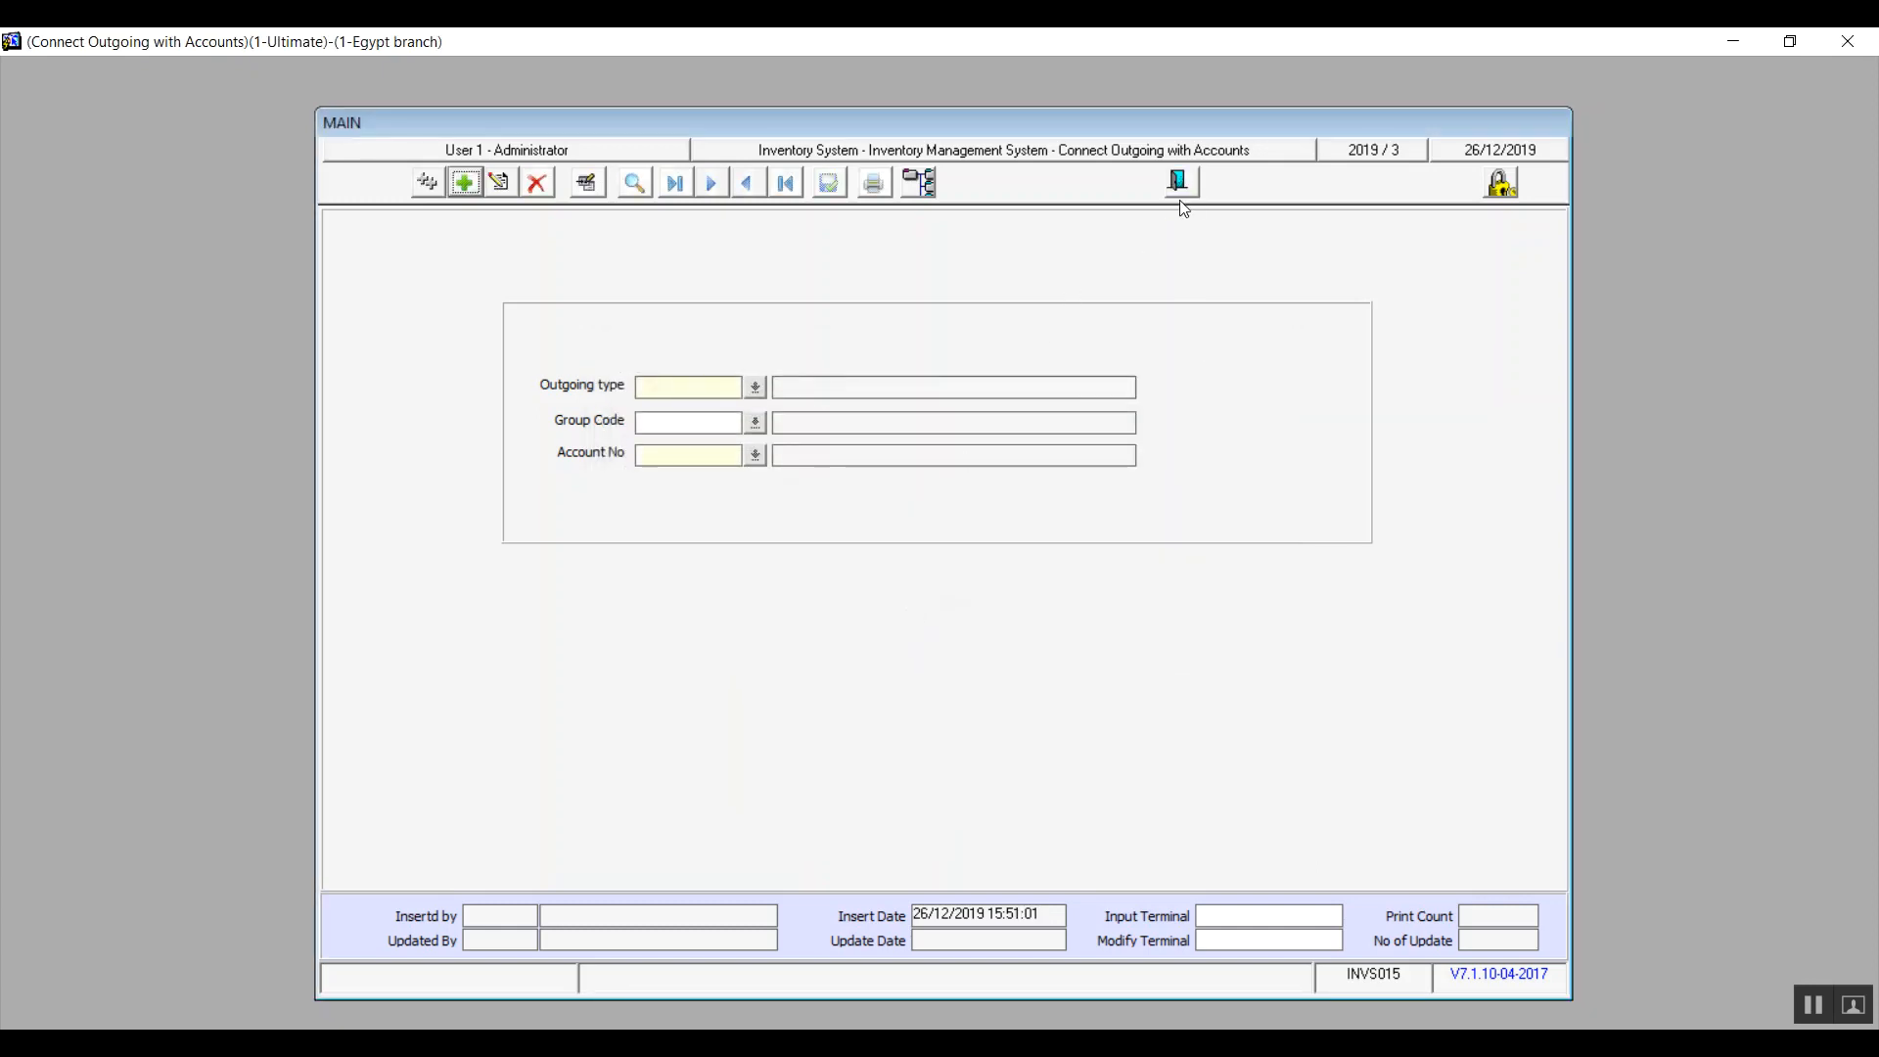
pyautogui.click(1176, 182)
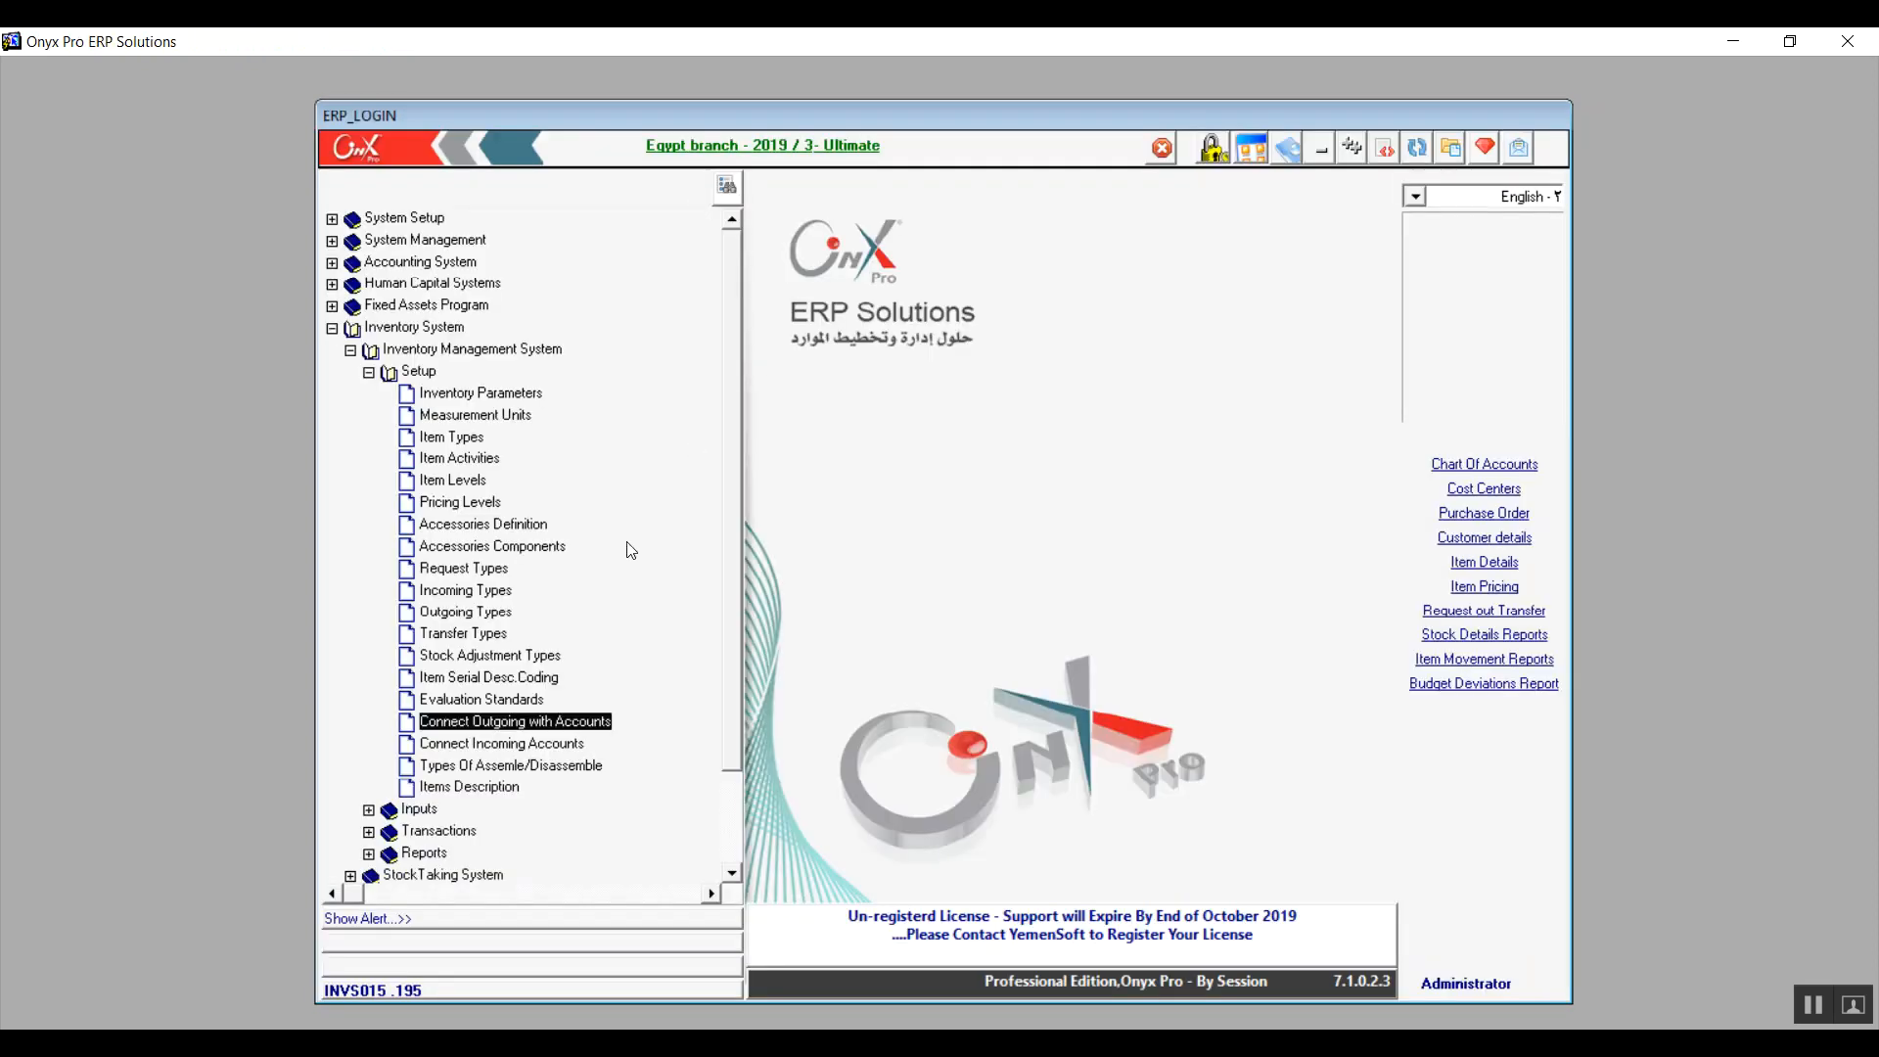
pyautogui.doubleClick(544, 743)
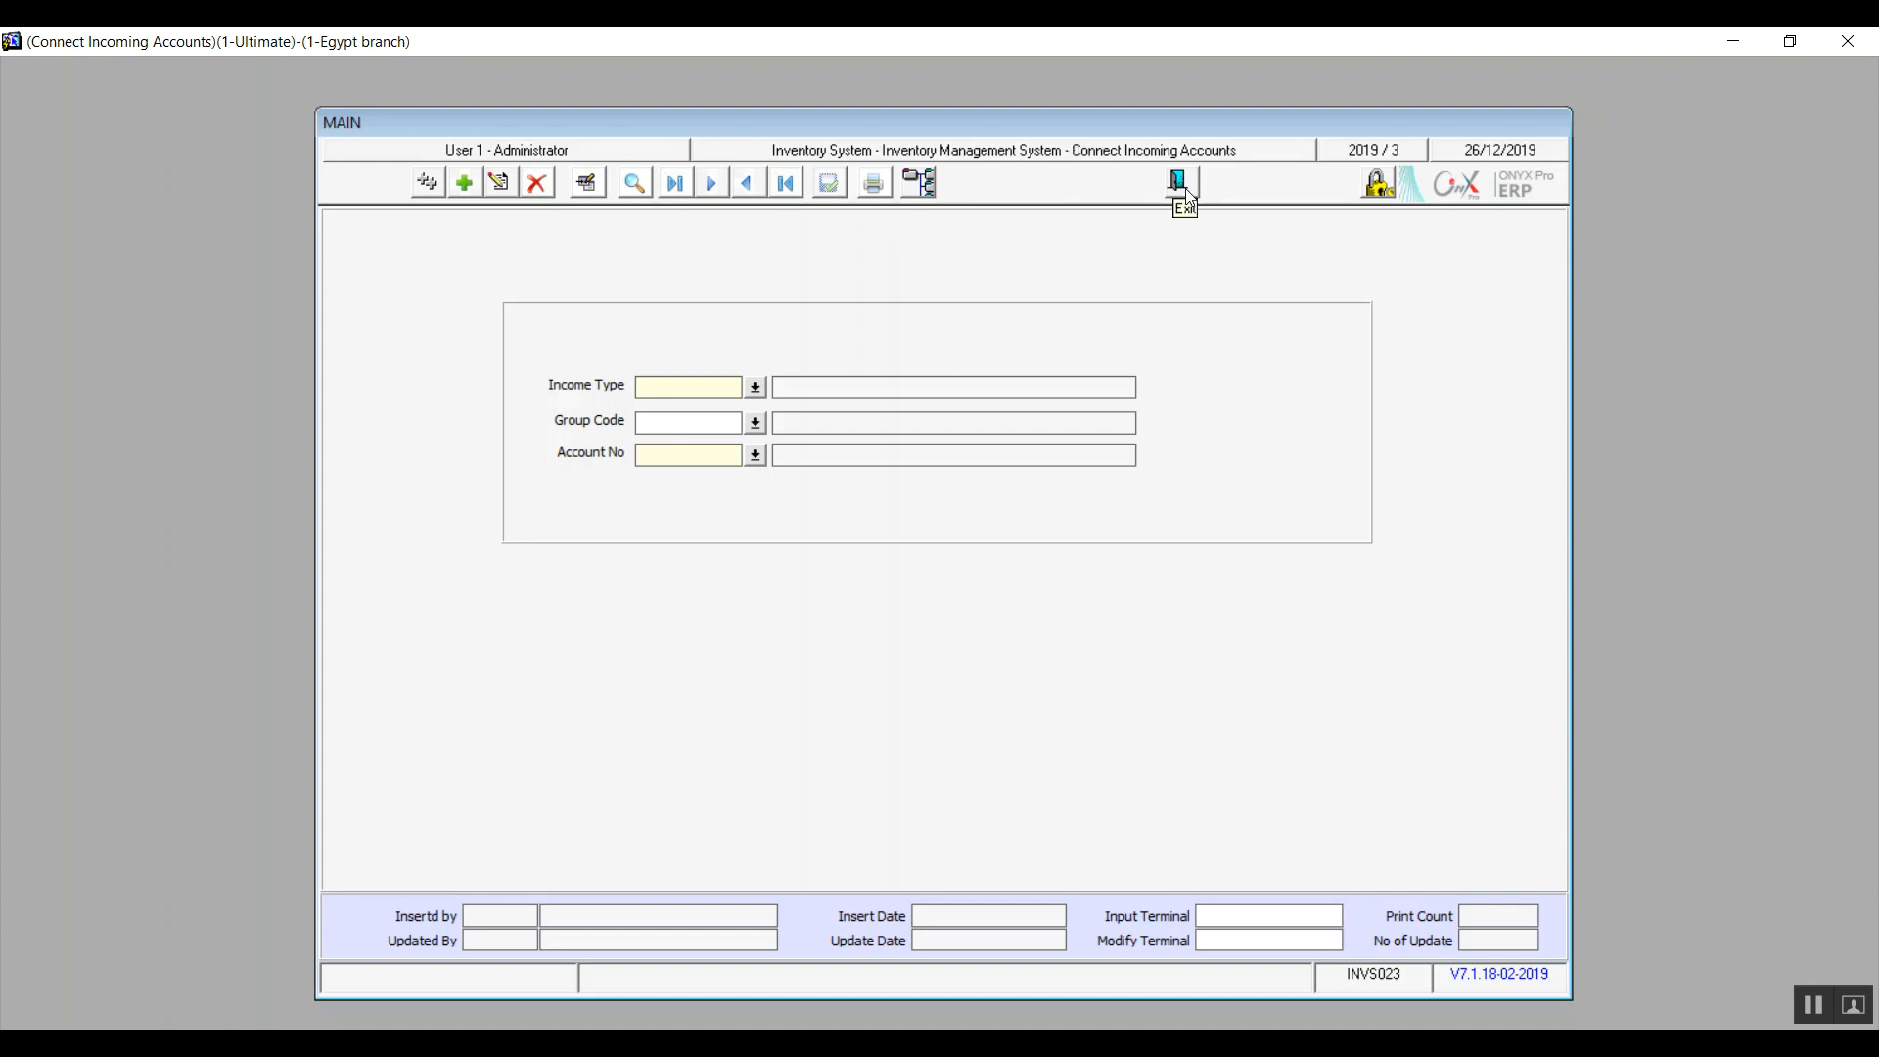
pyautogui.click(1178, 184)
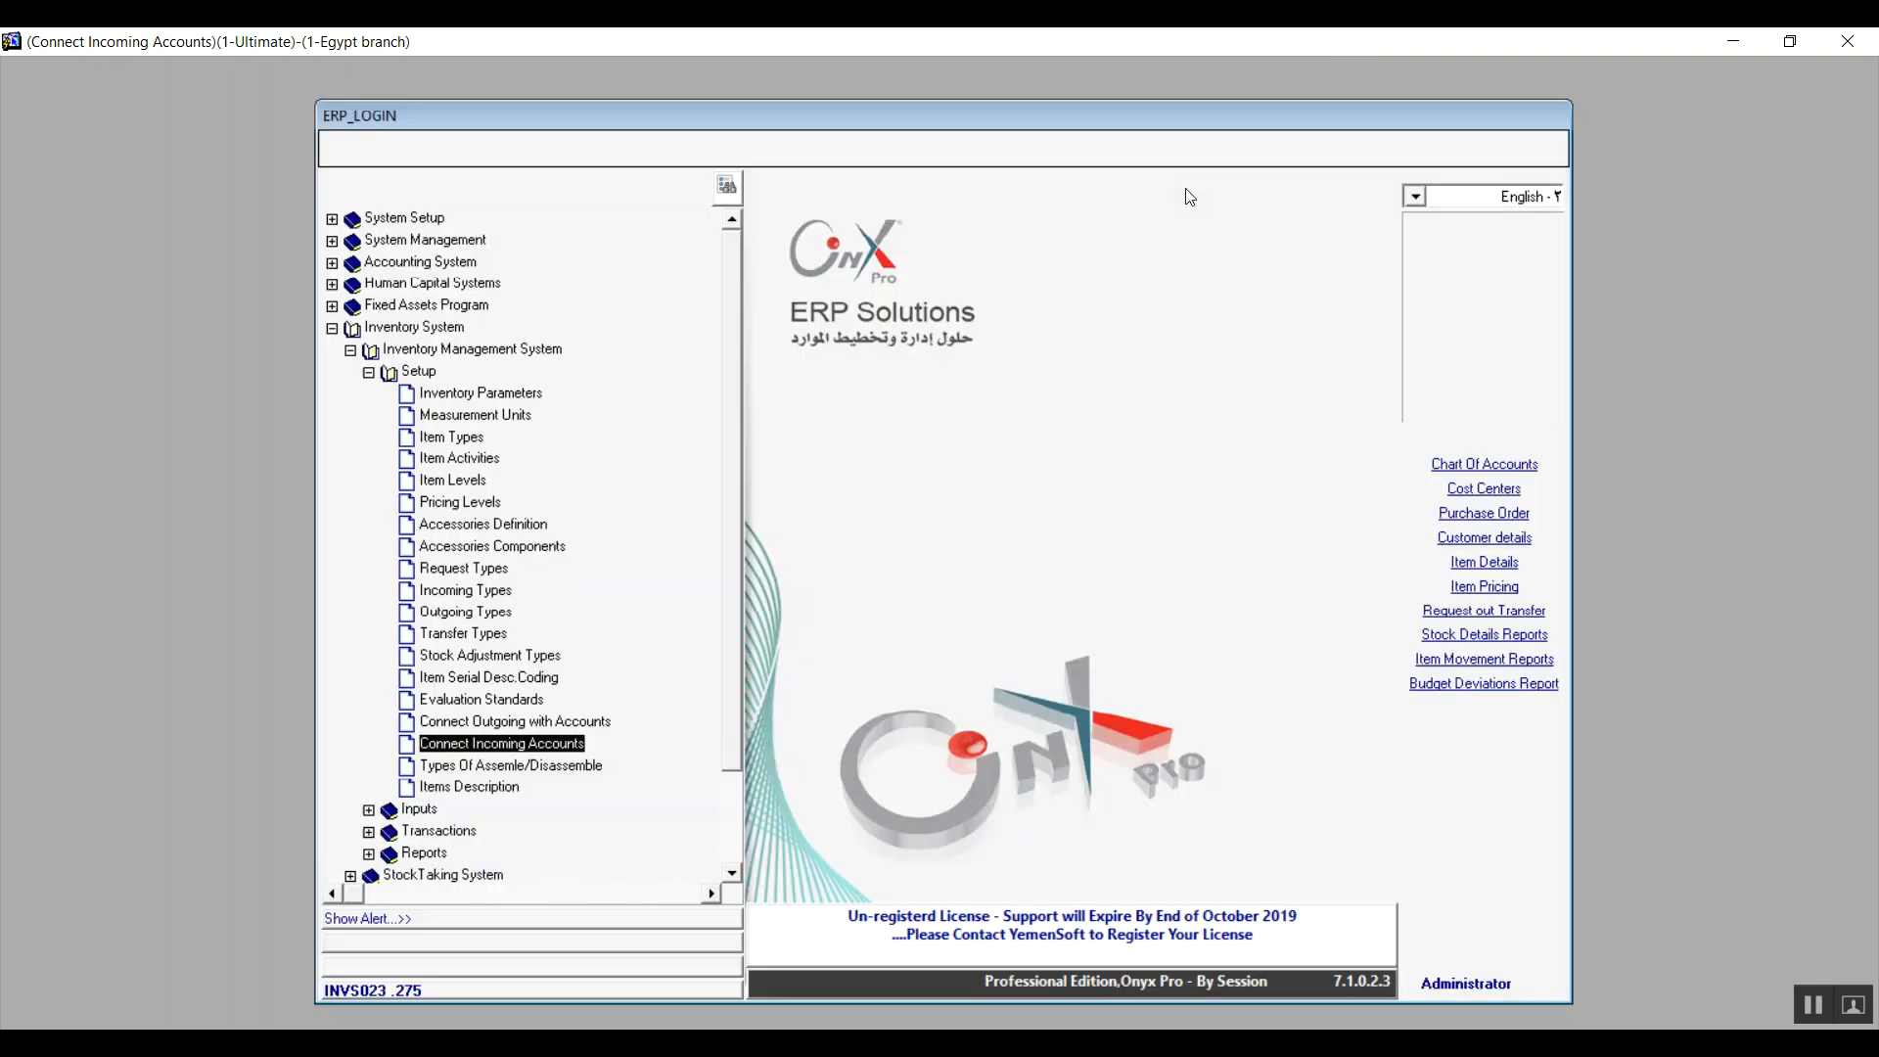
pyautogui.click(502, 767)
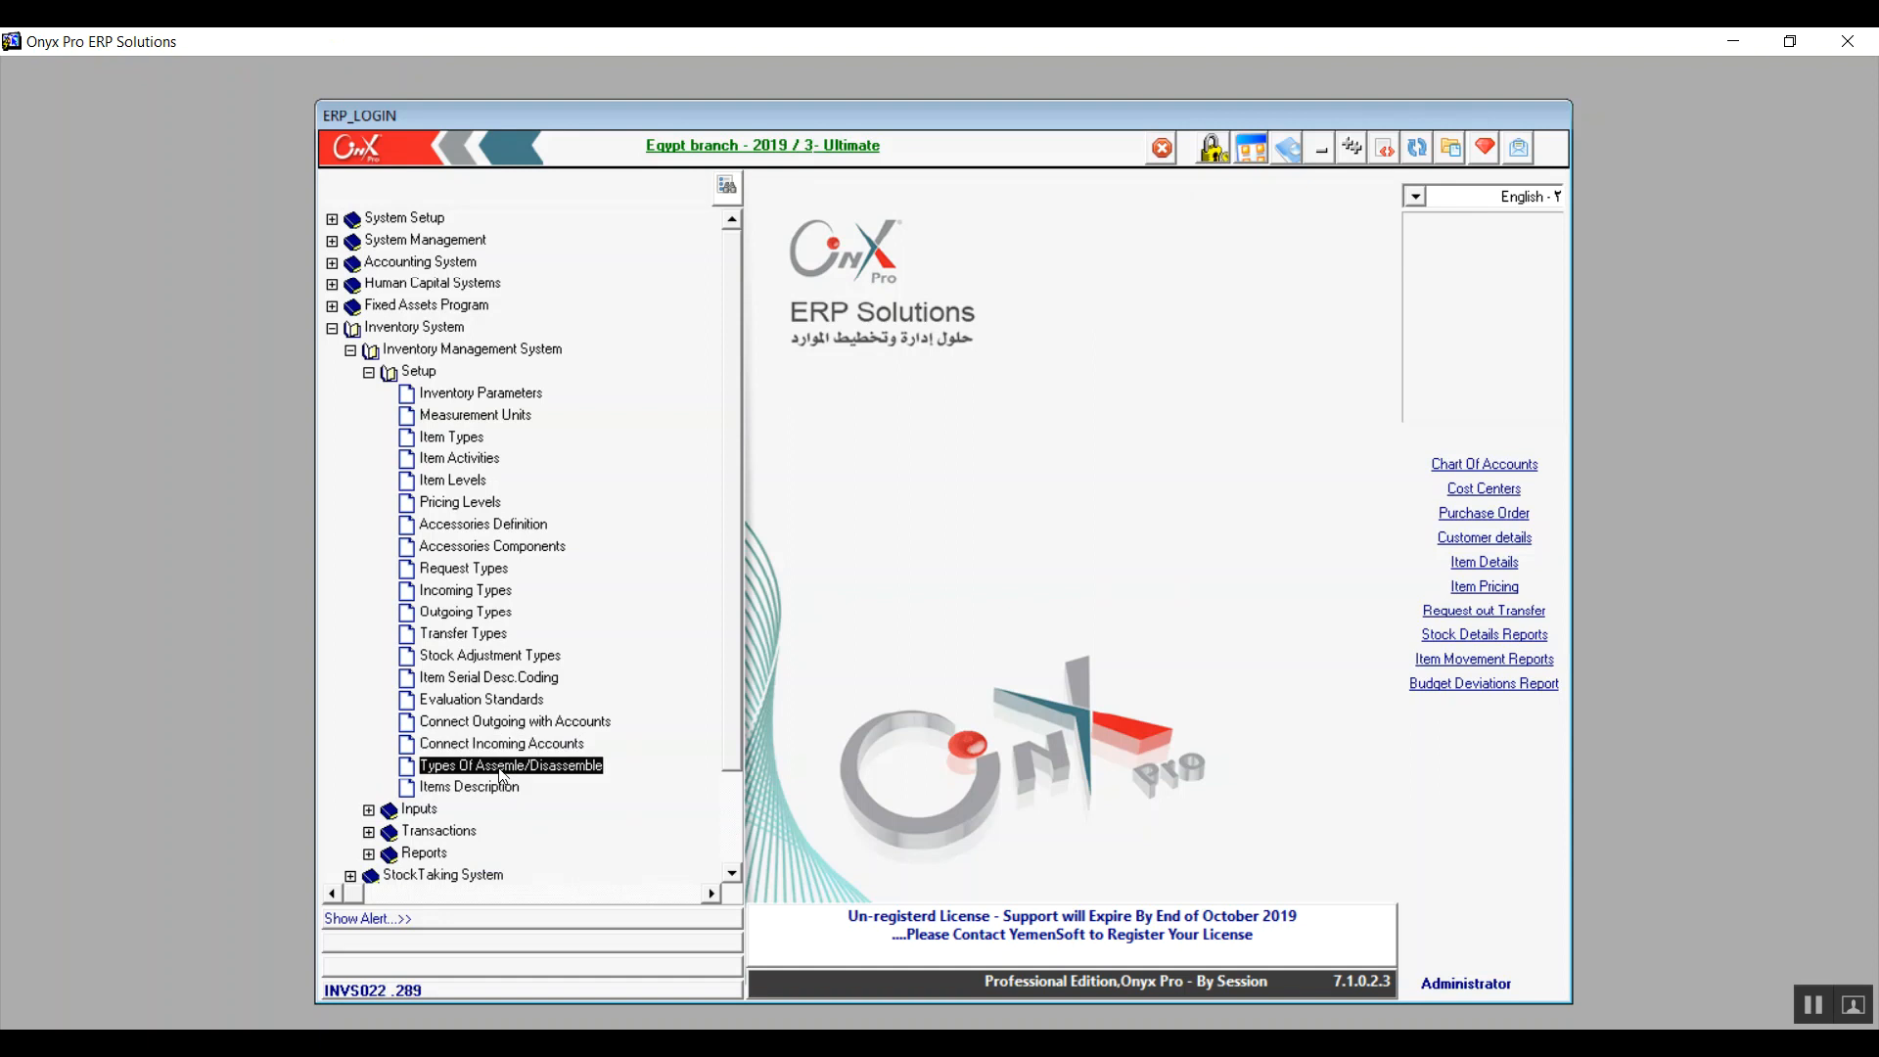
pyautogui.doubleClick(501, 772)
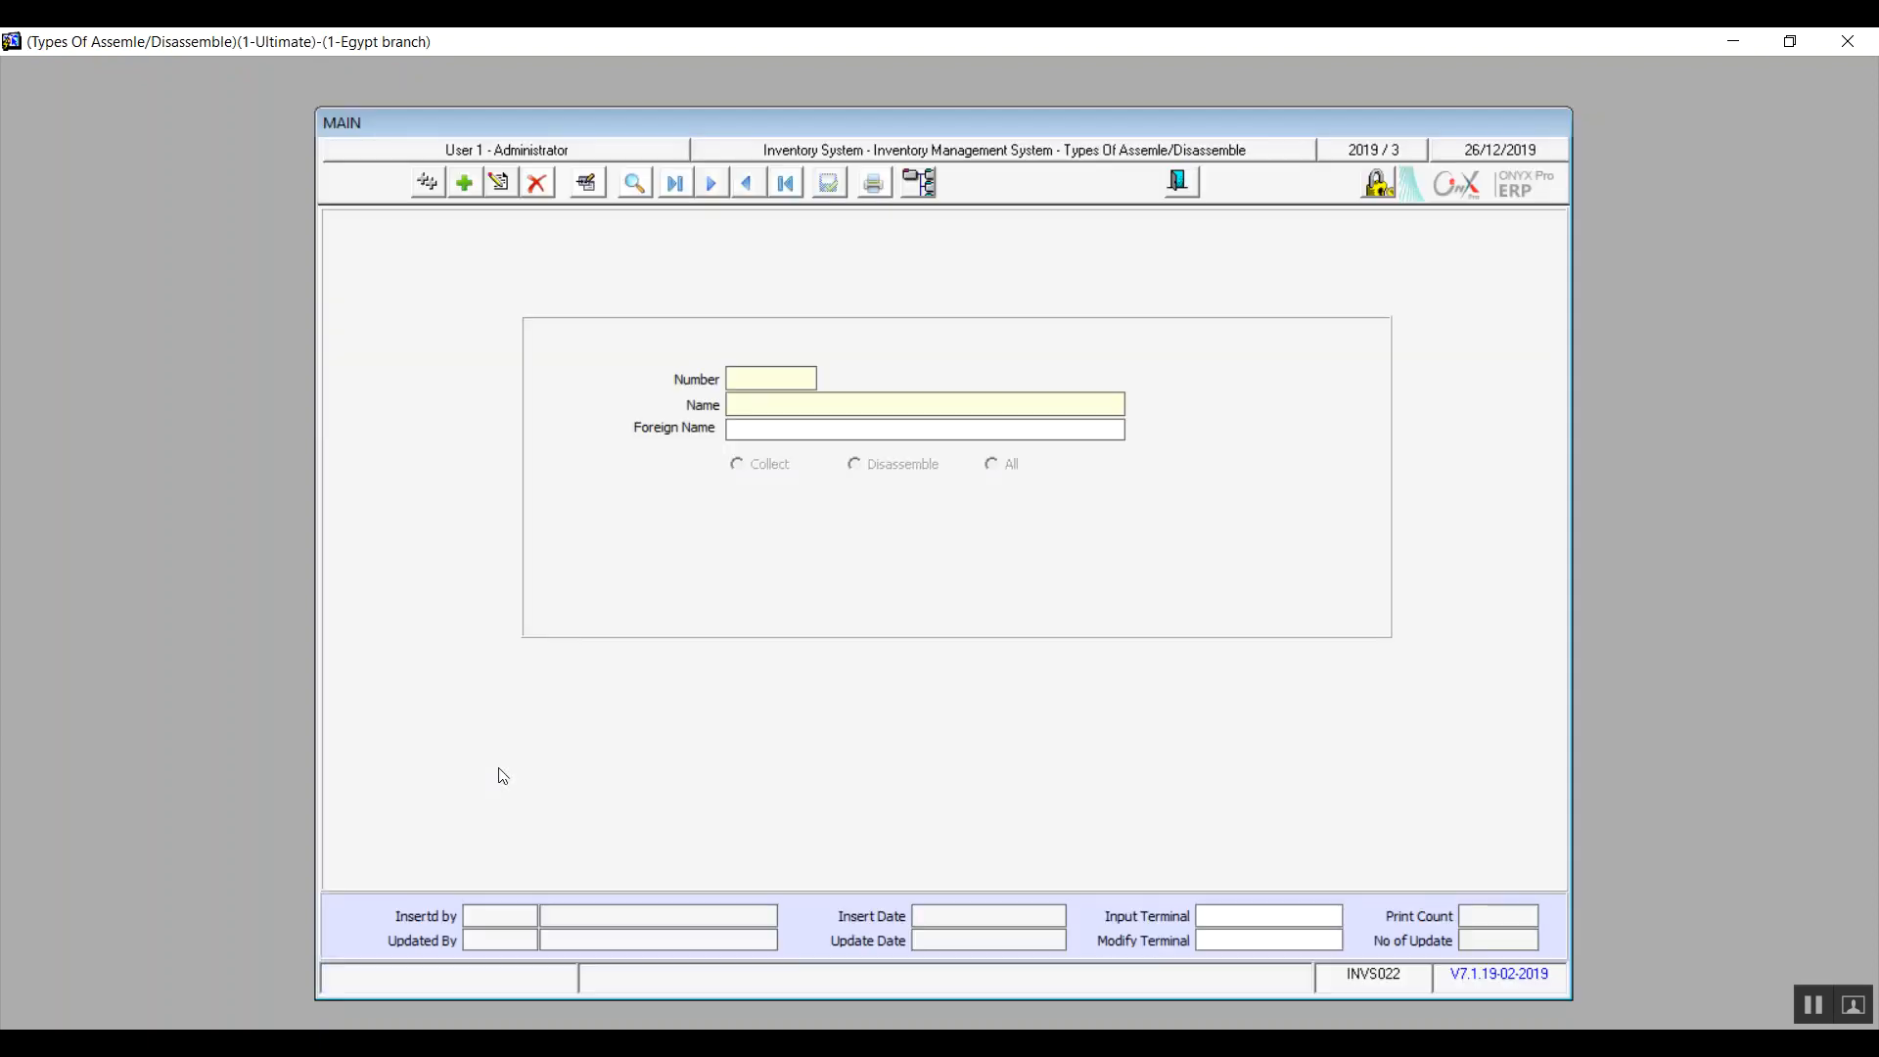
pyautogui.click(464, 183)
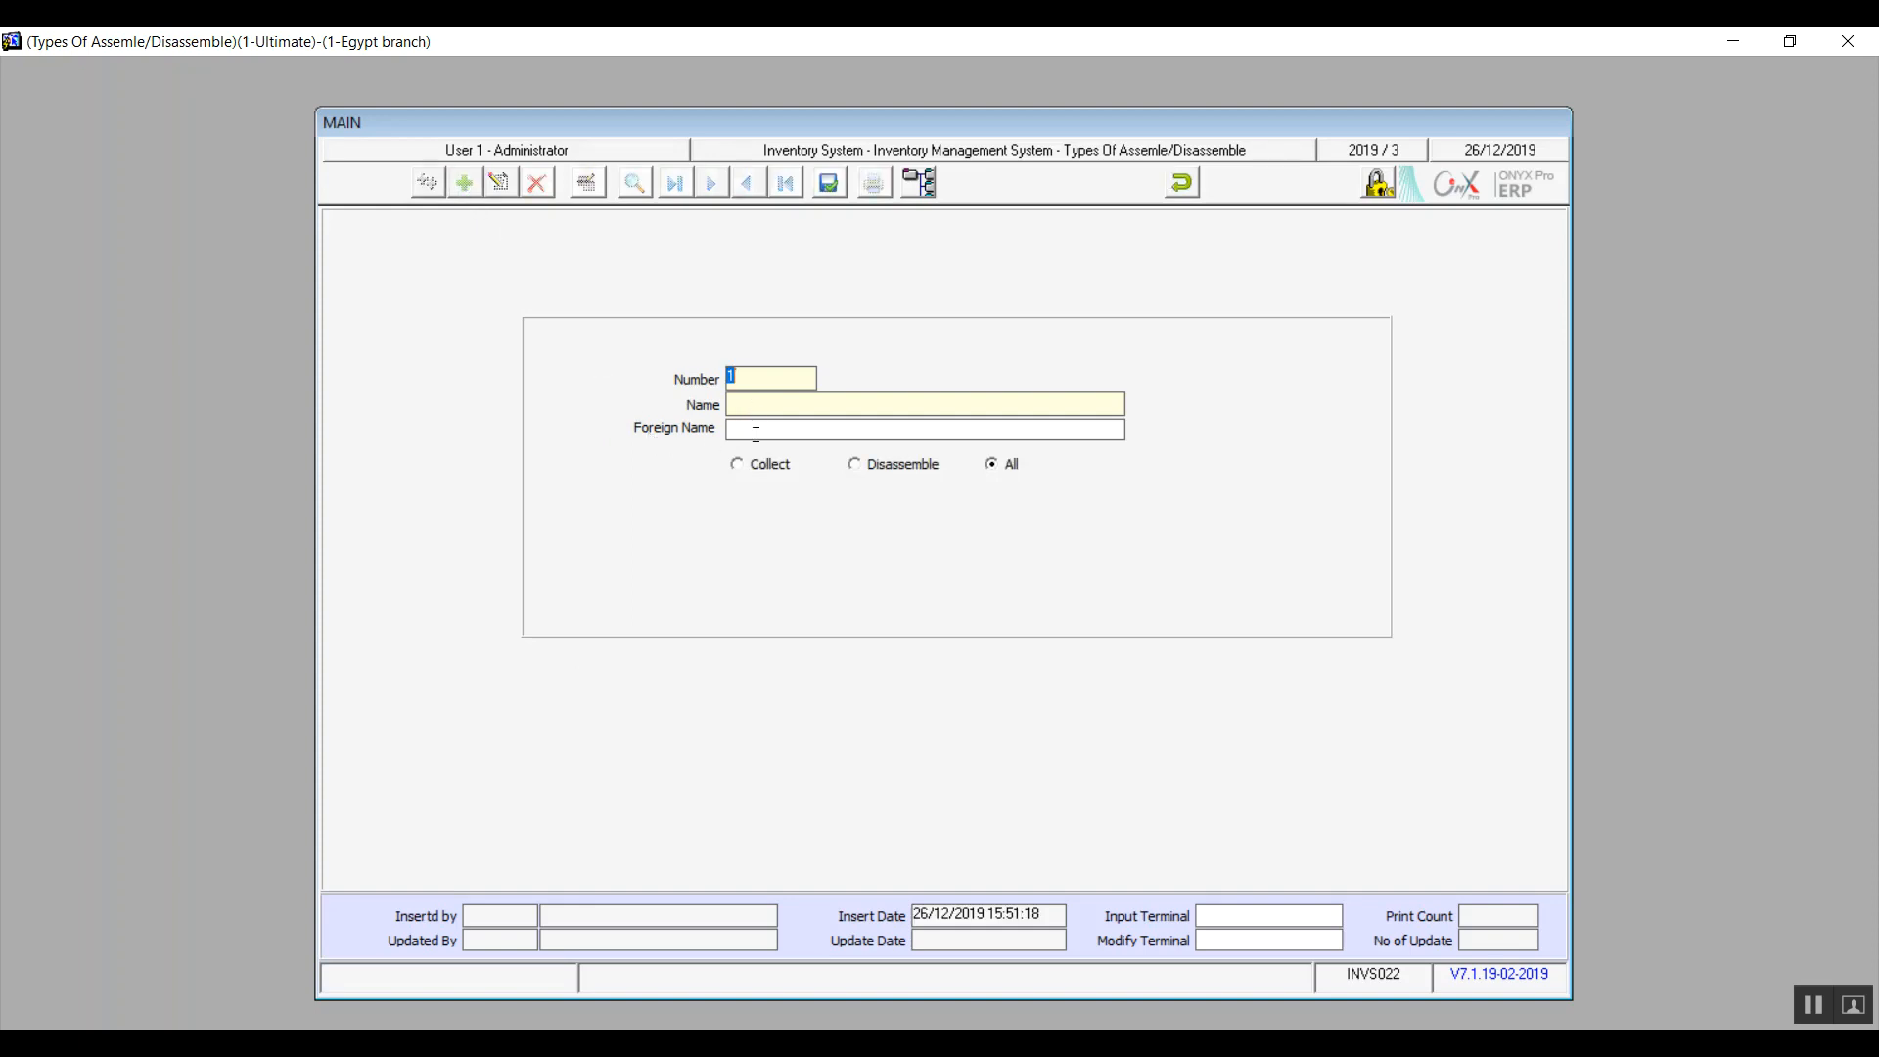
pyautogui.click(741, 469)
pyautogui.click(888, 469)
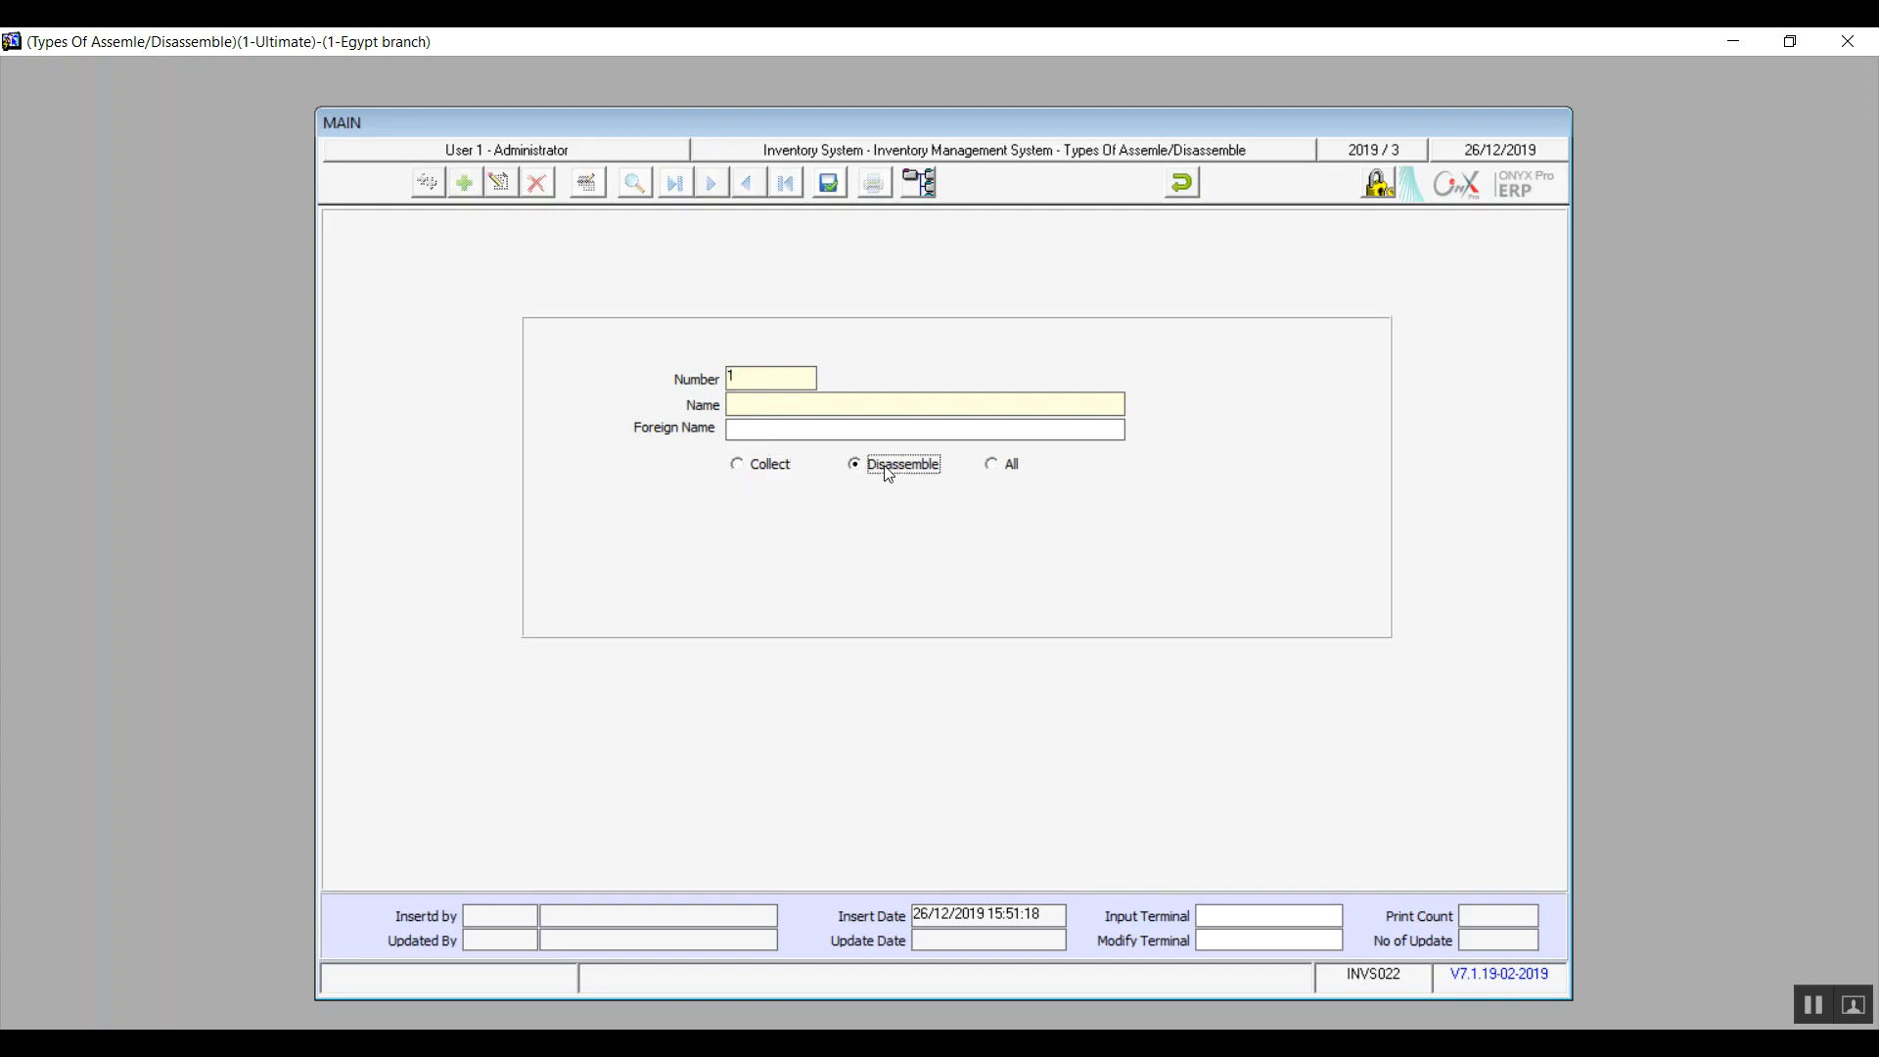
pyautogui.click(1184, 181)
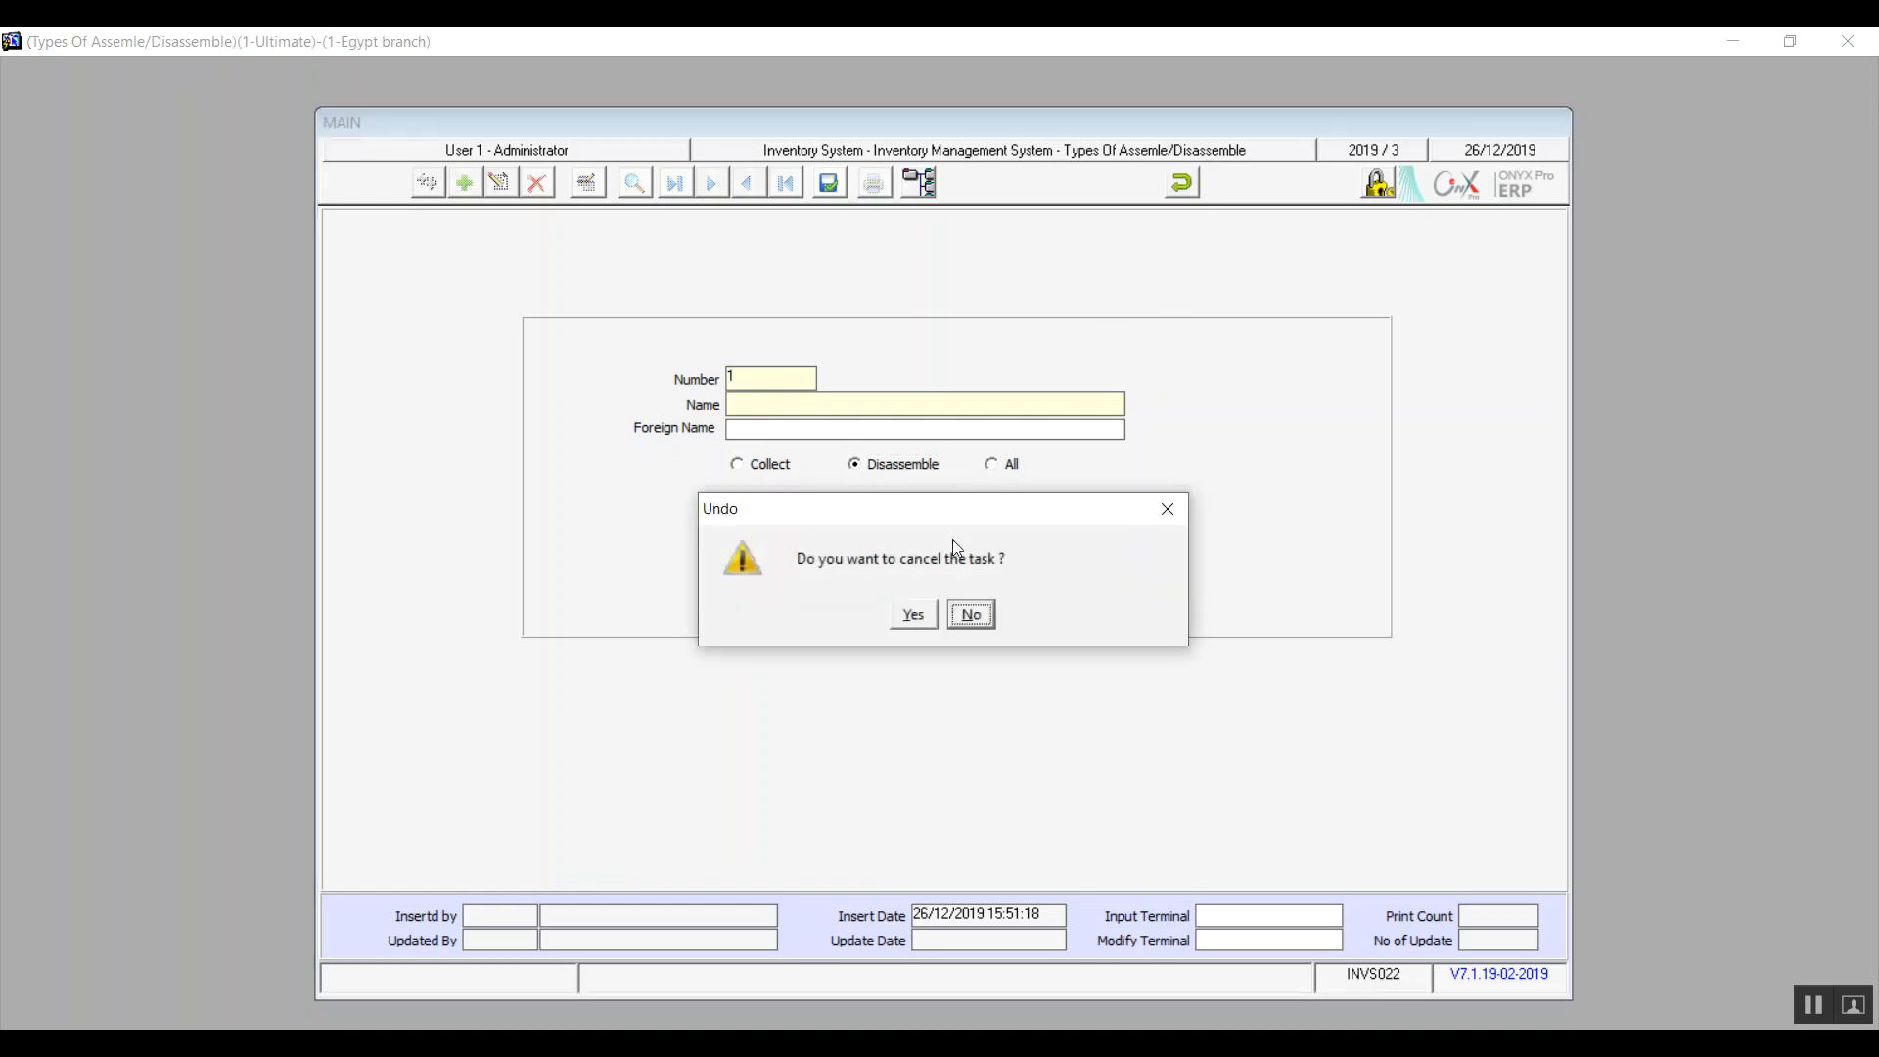
pyautogui.click(912, 622)
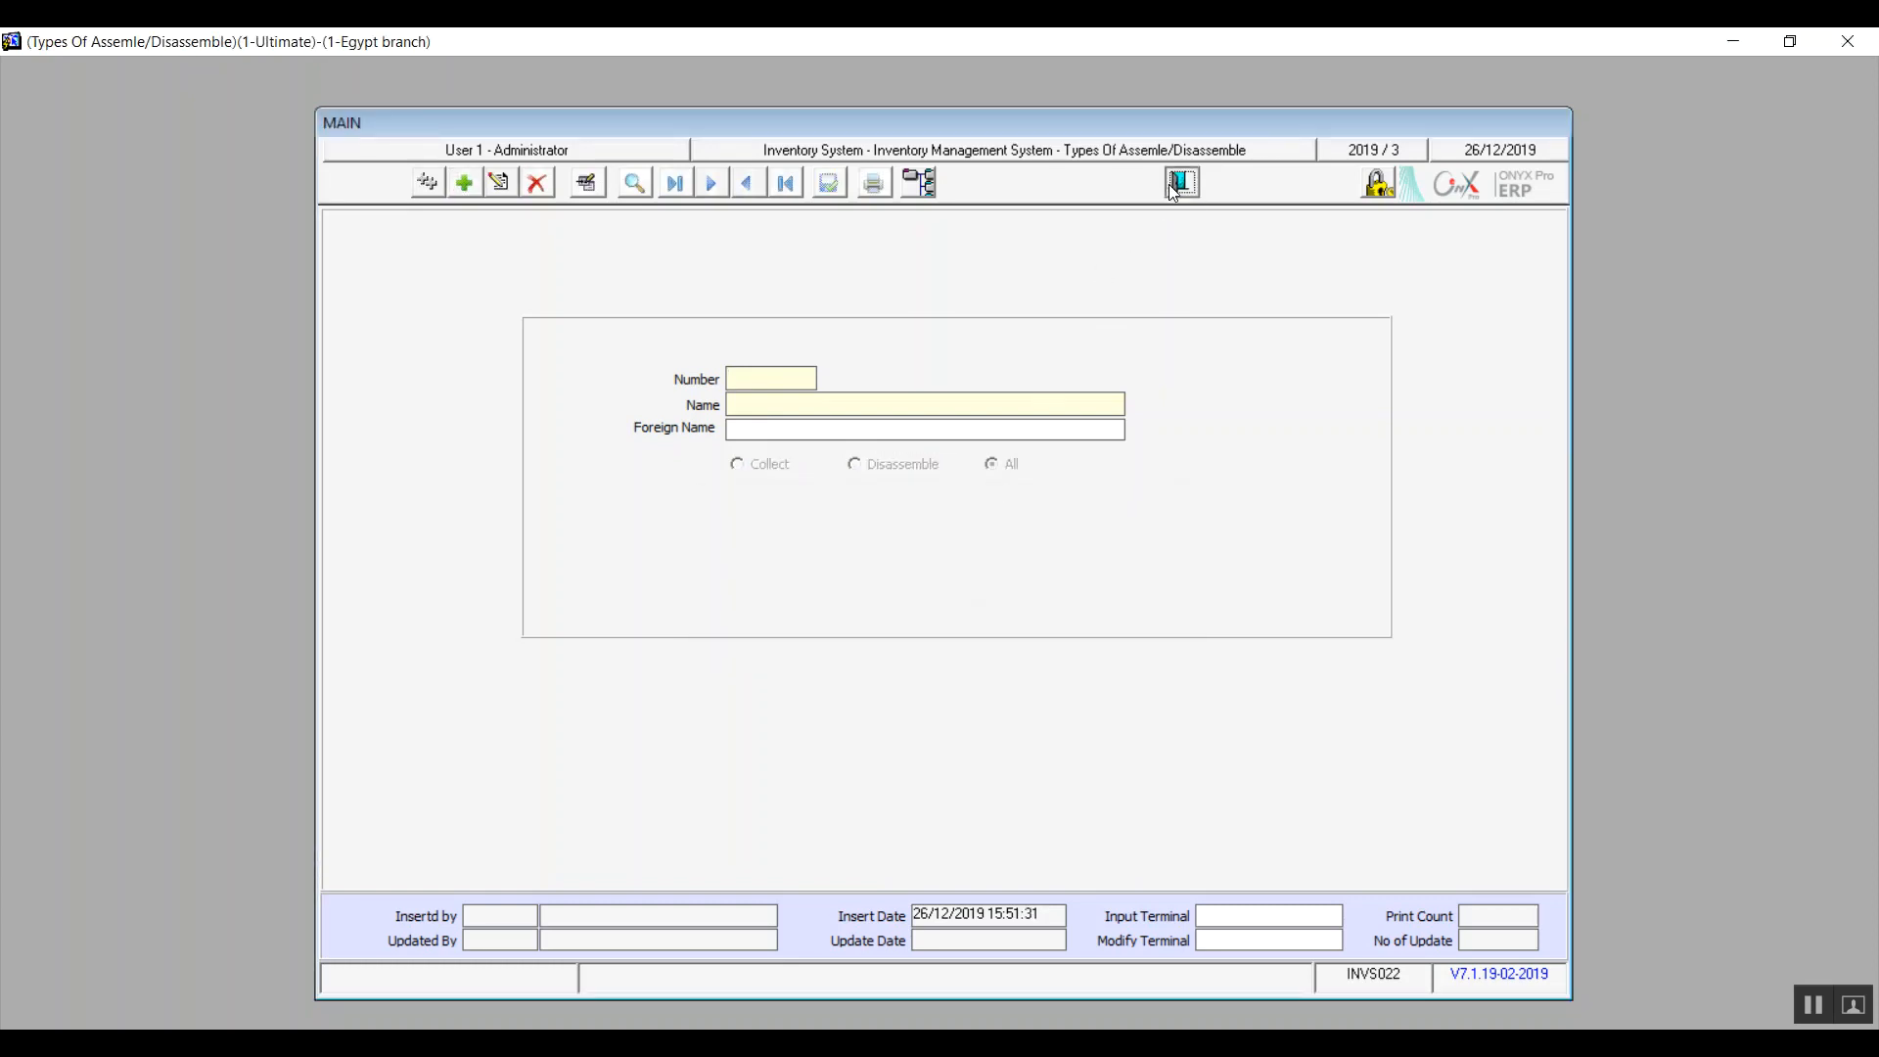
pyautogui.click(1168, 184)
pyautogui.click(494, 791)
pyautogui.doubleClick(492, 788)
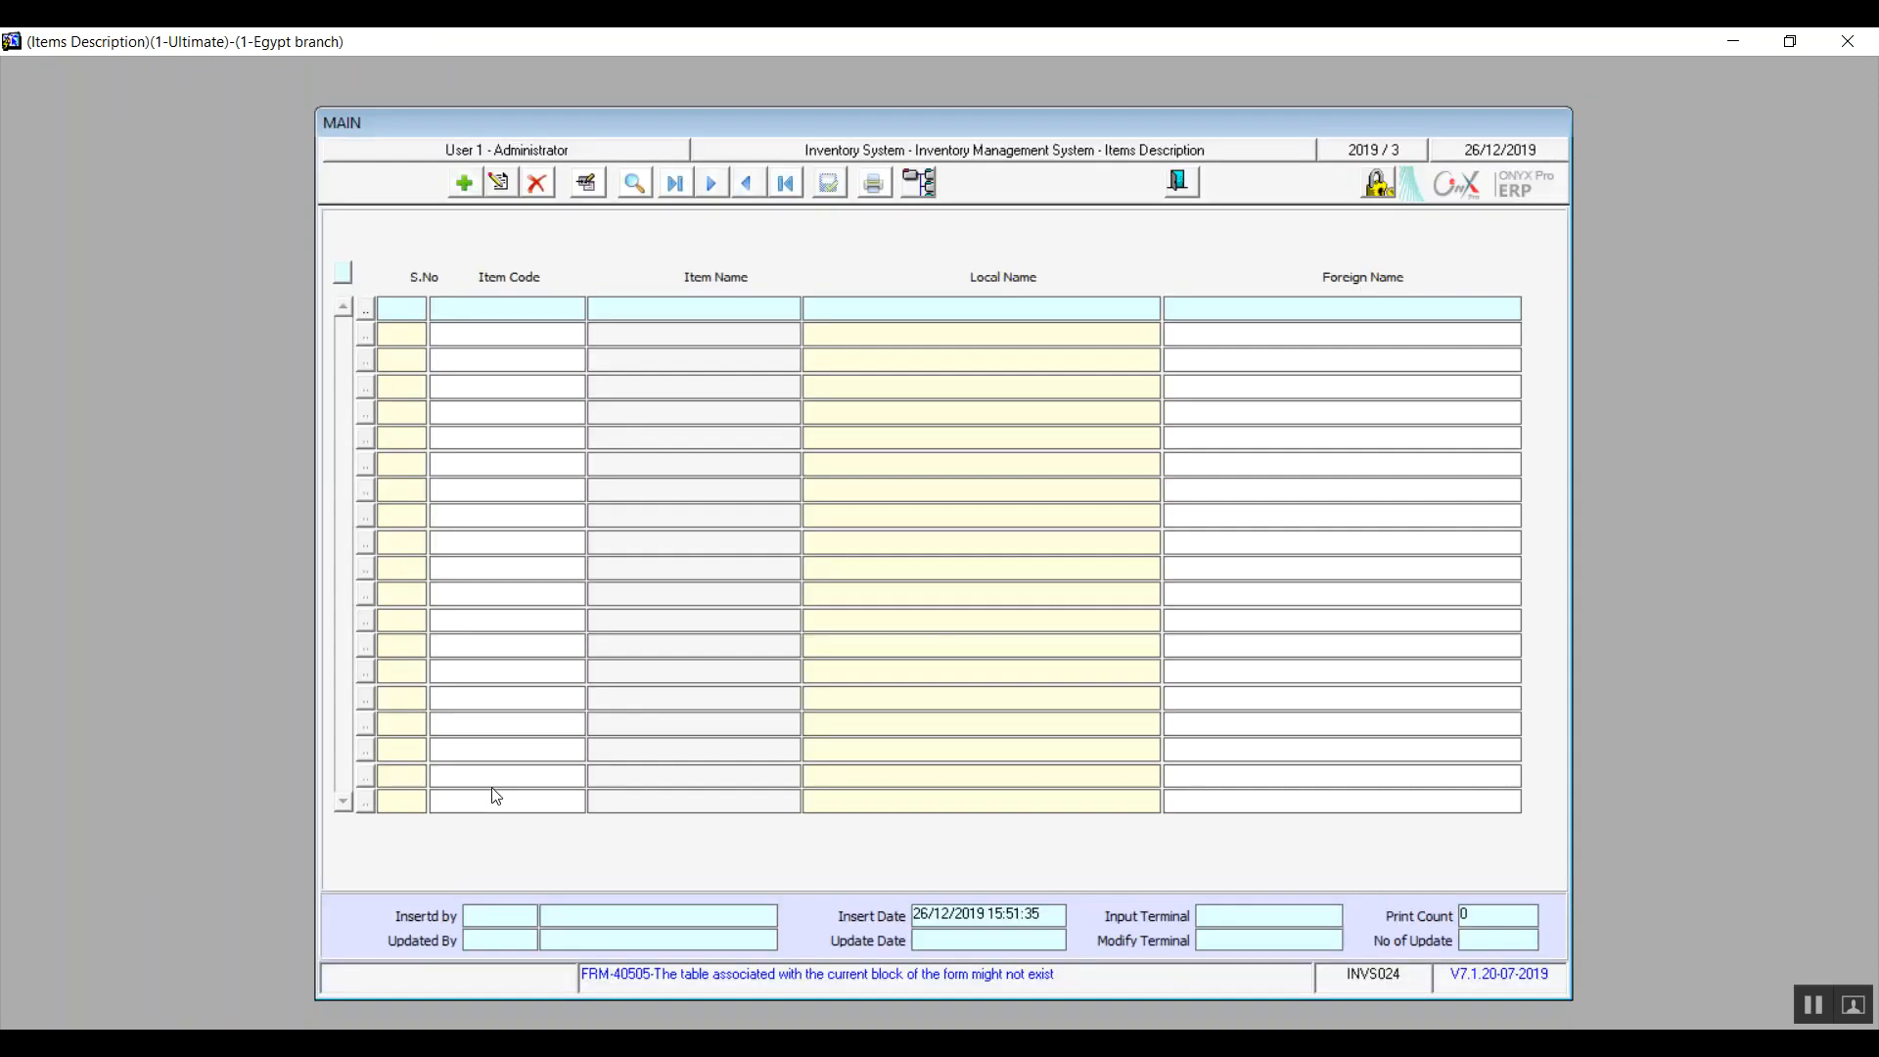
pyautogui.click(467, 184)
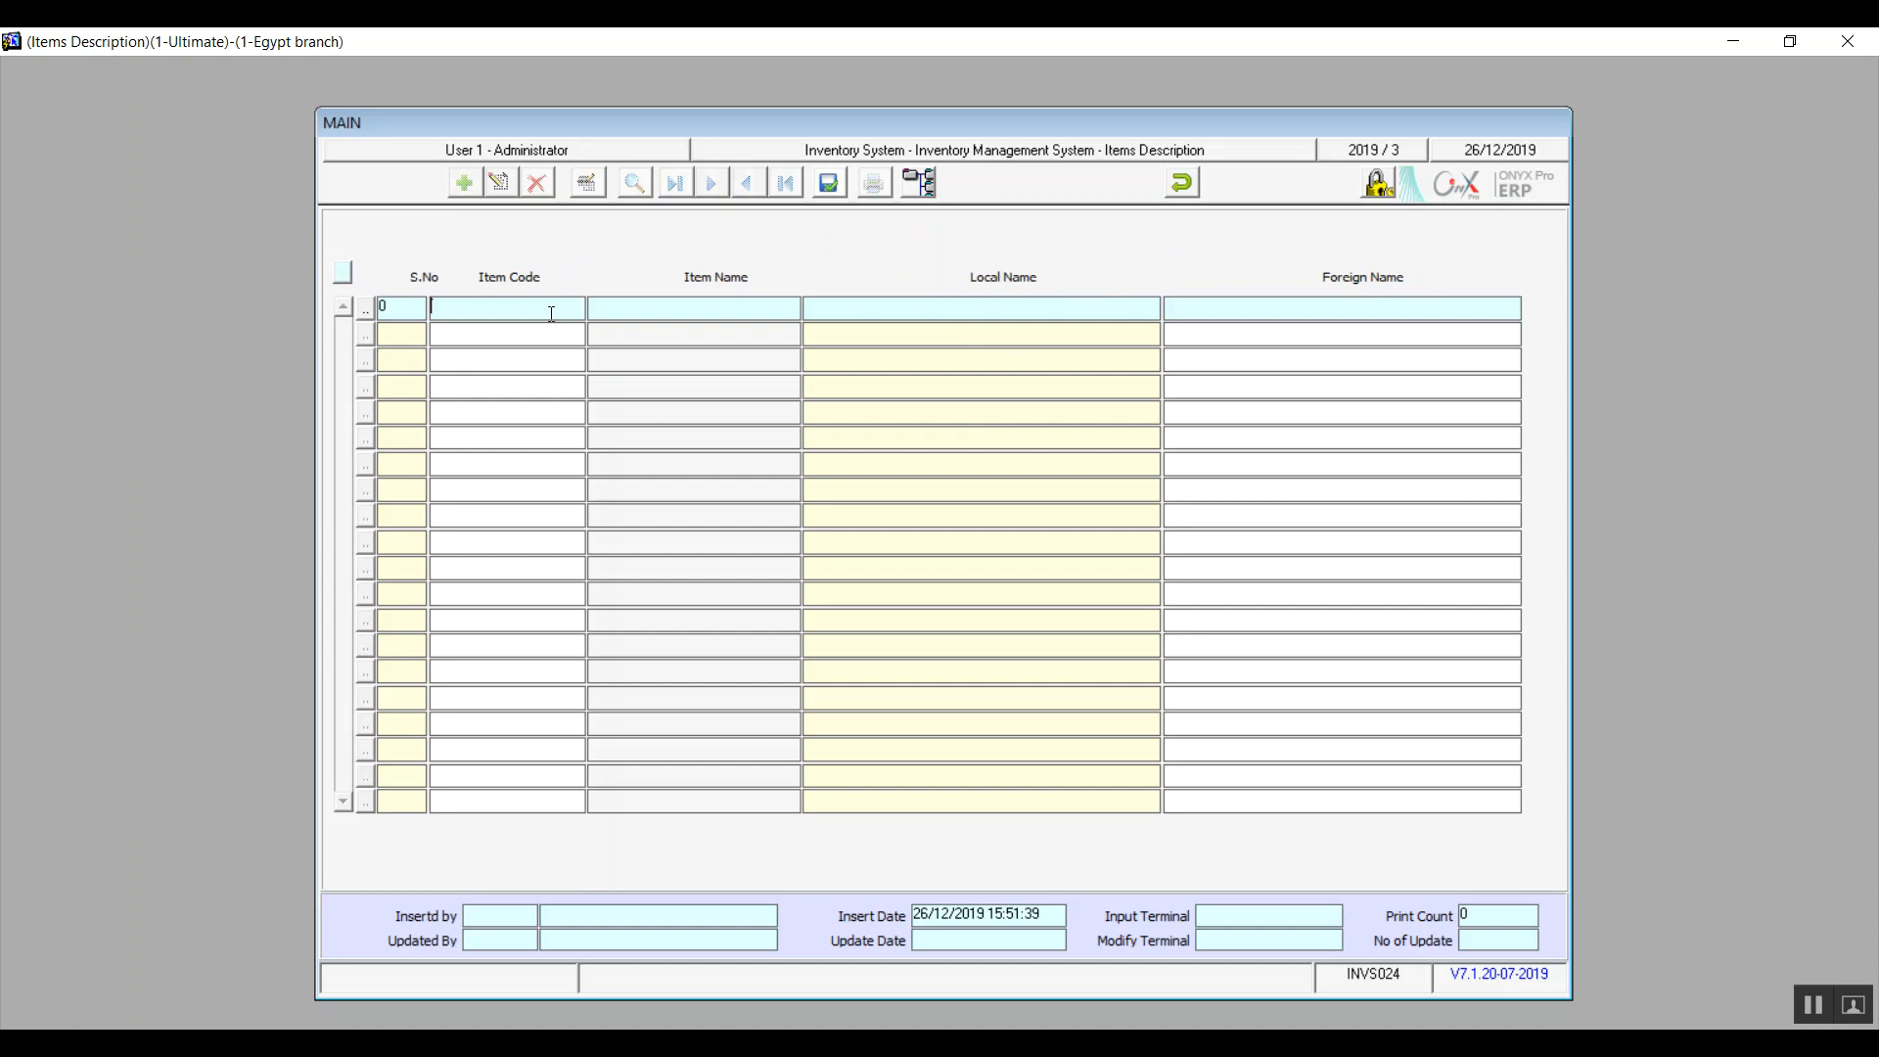
pyautogui.press('F9')
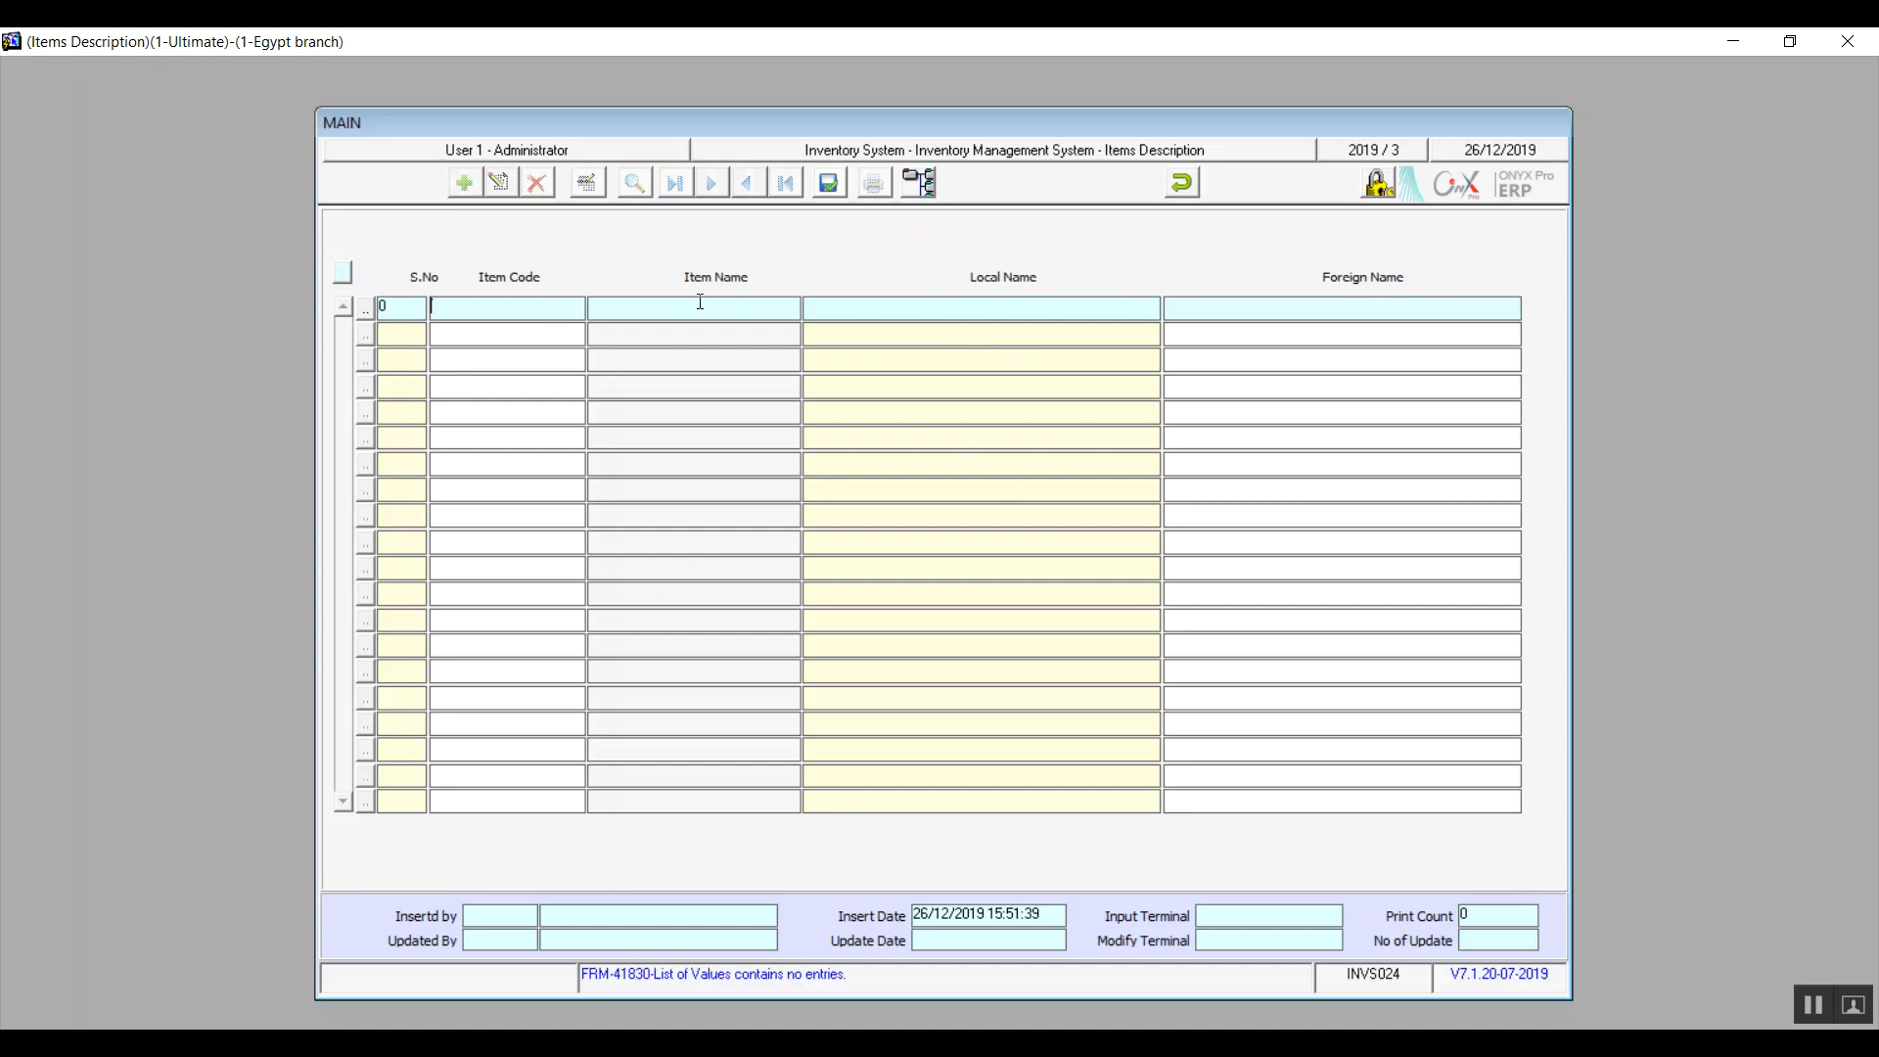
pyautogui.click(546, 306)
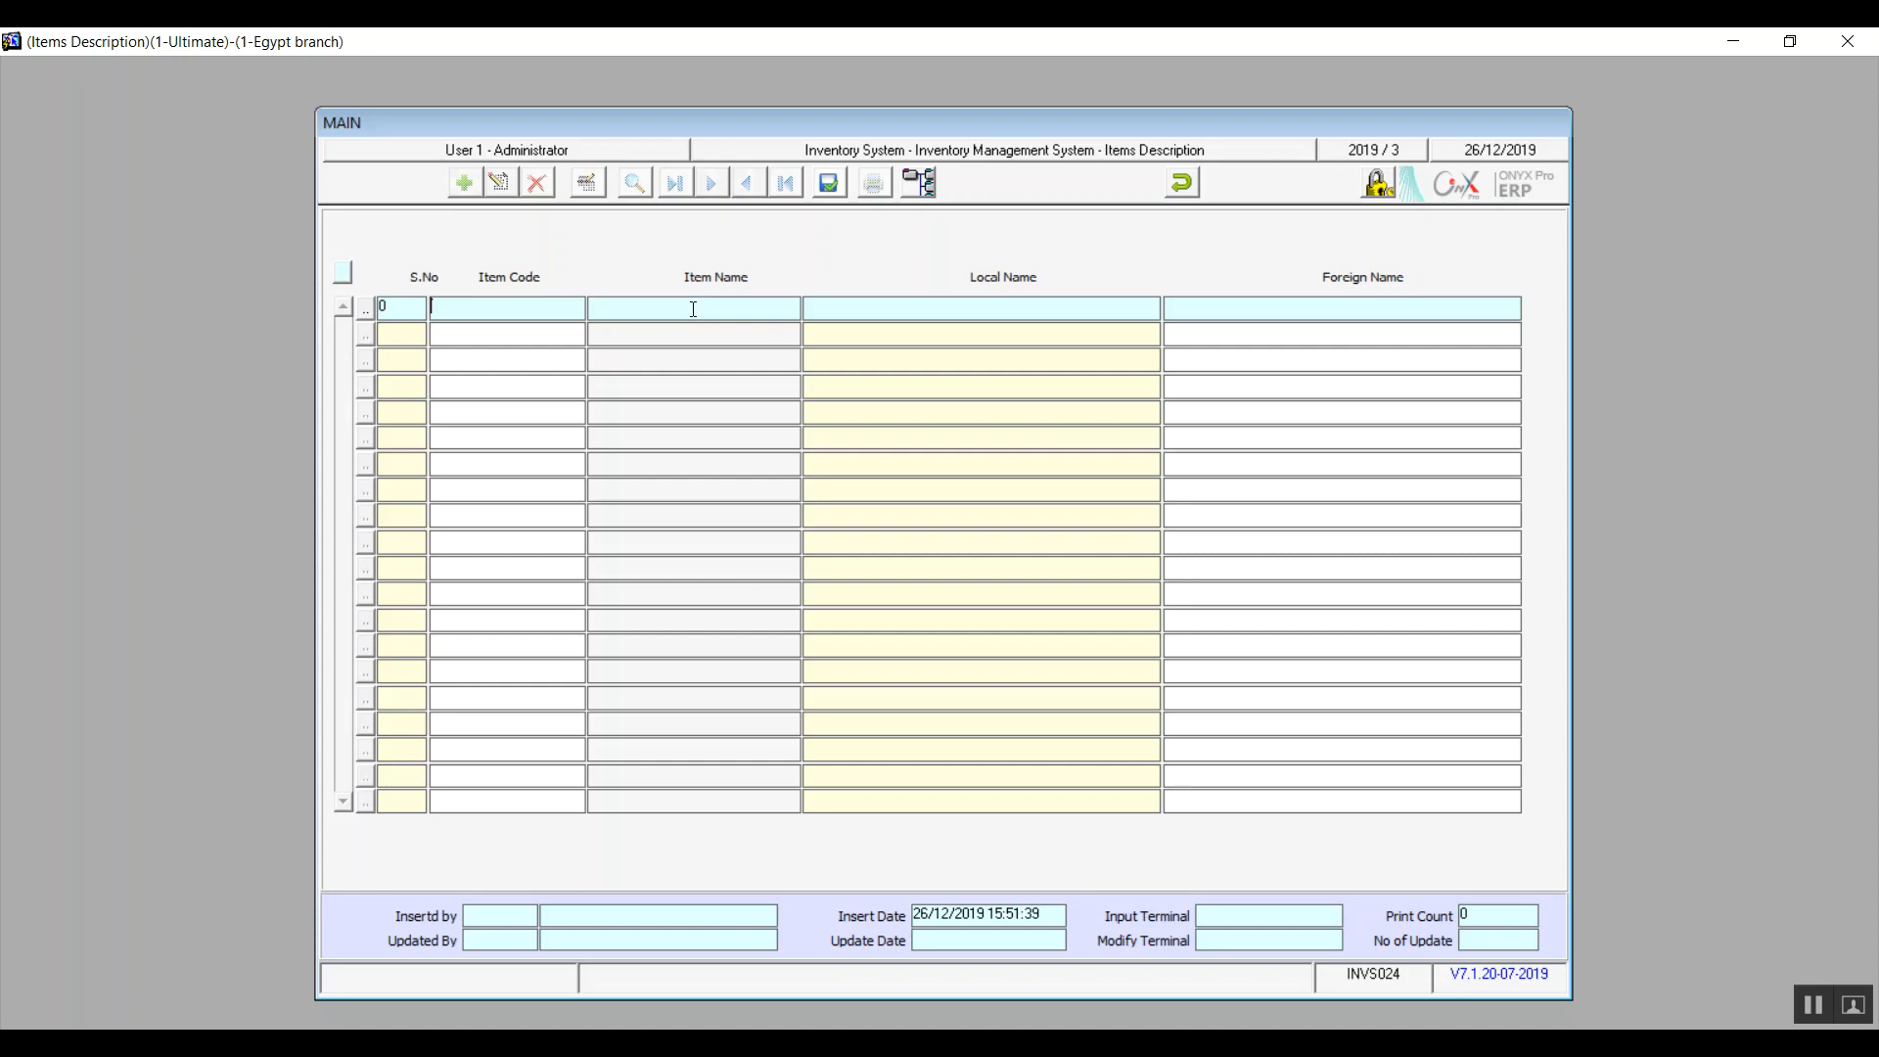
pyautogui.click(1182, 183)
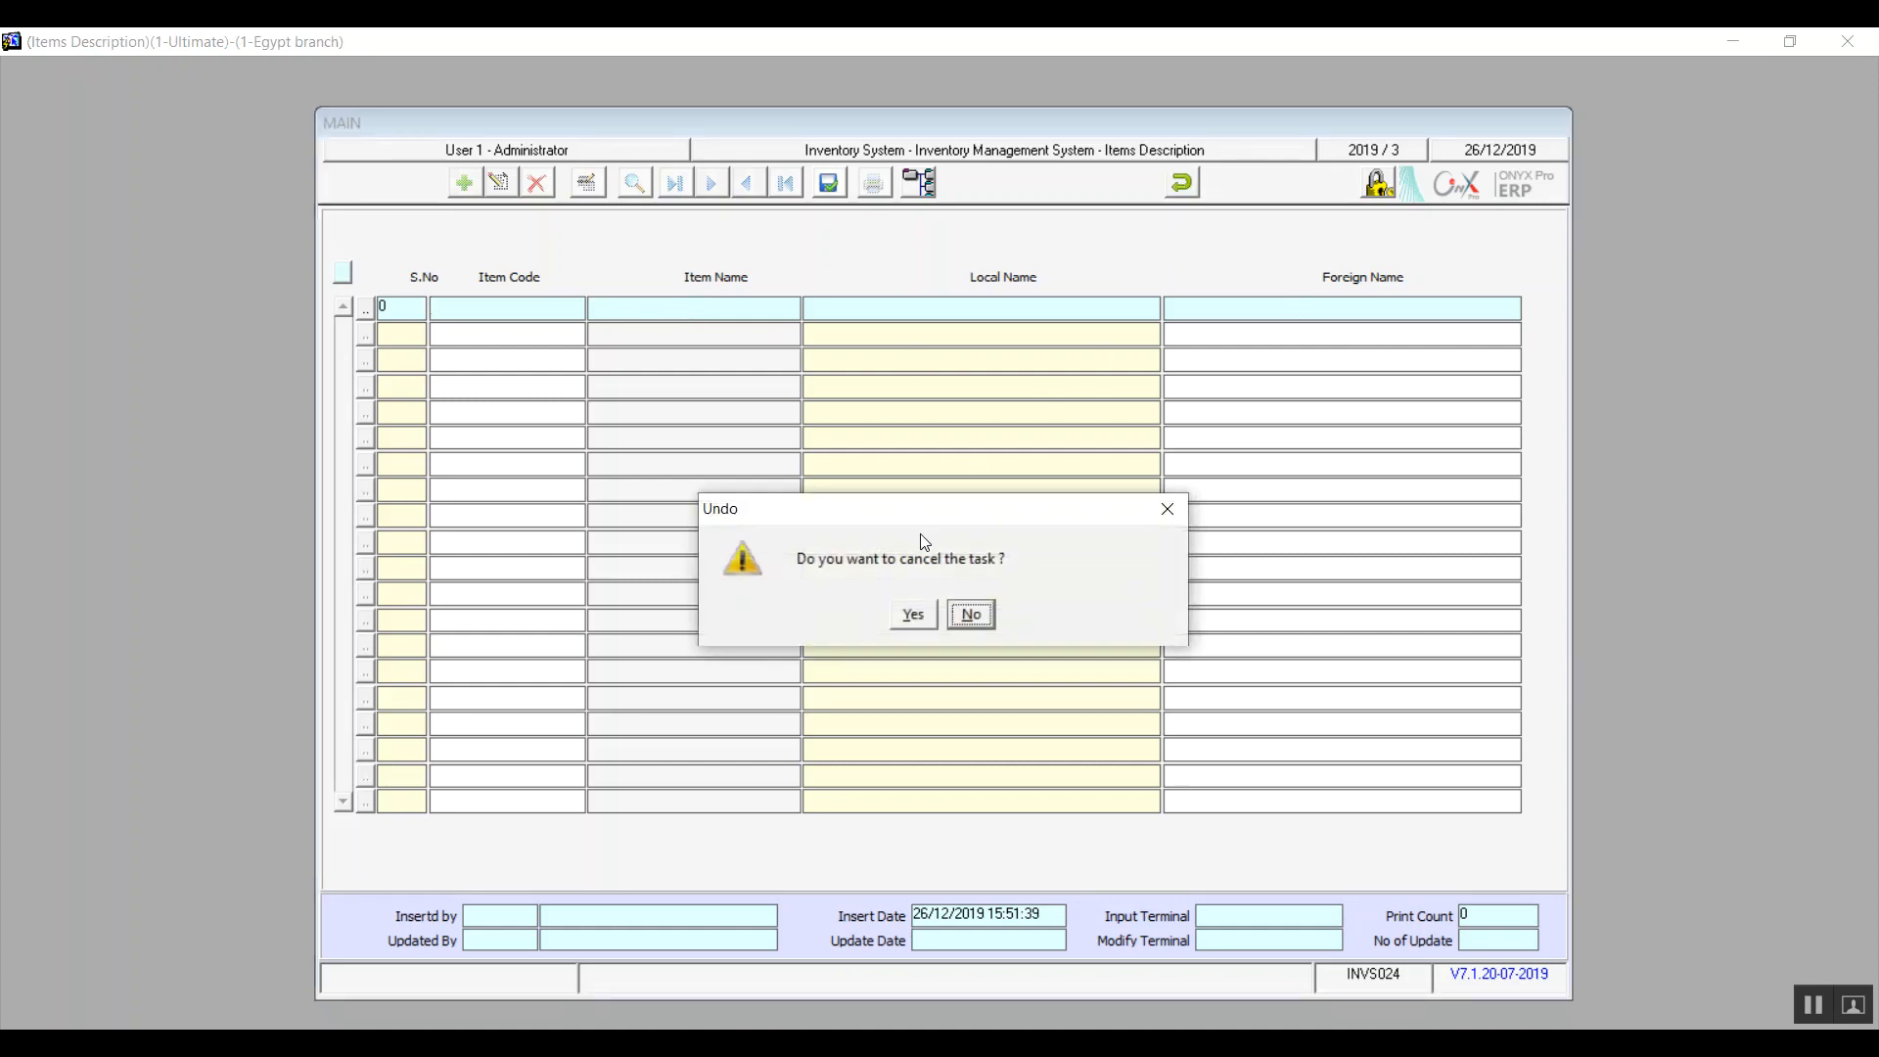
pyautogui.click(912, 617)
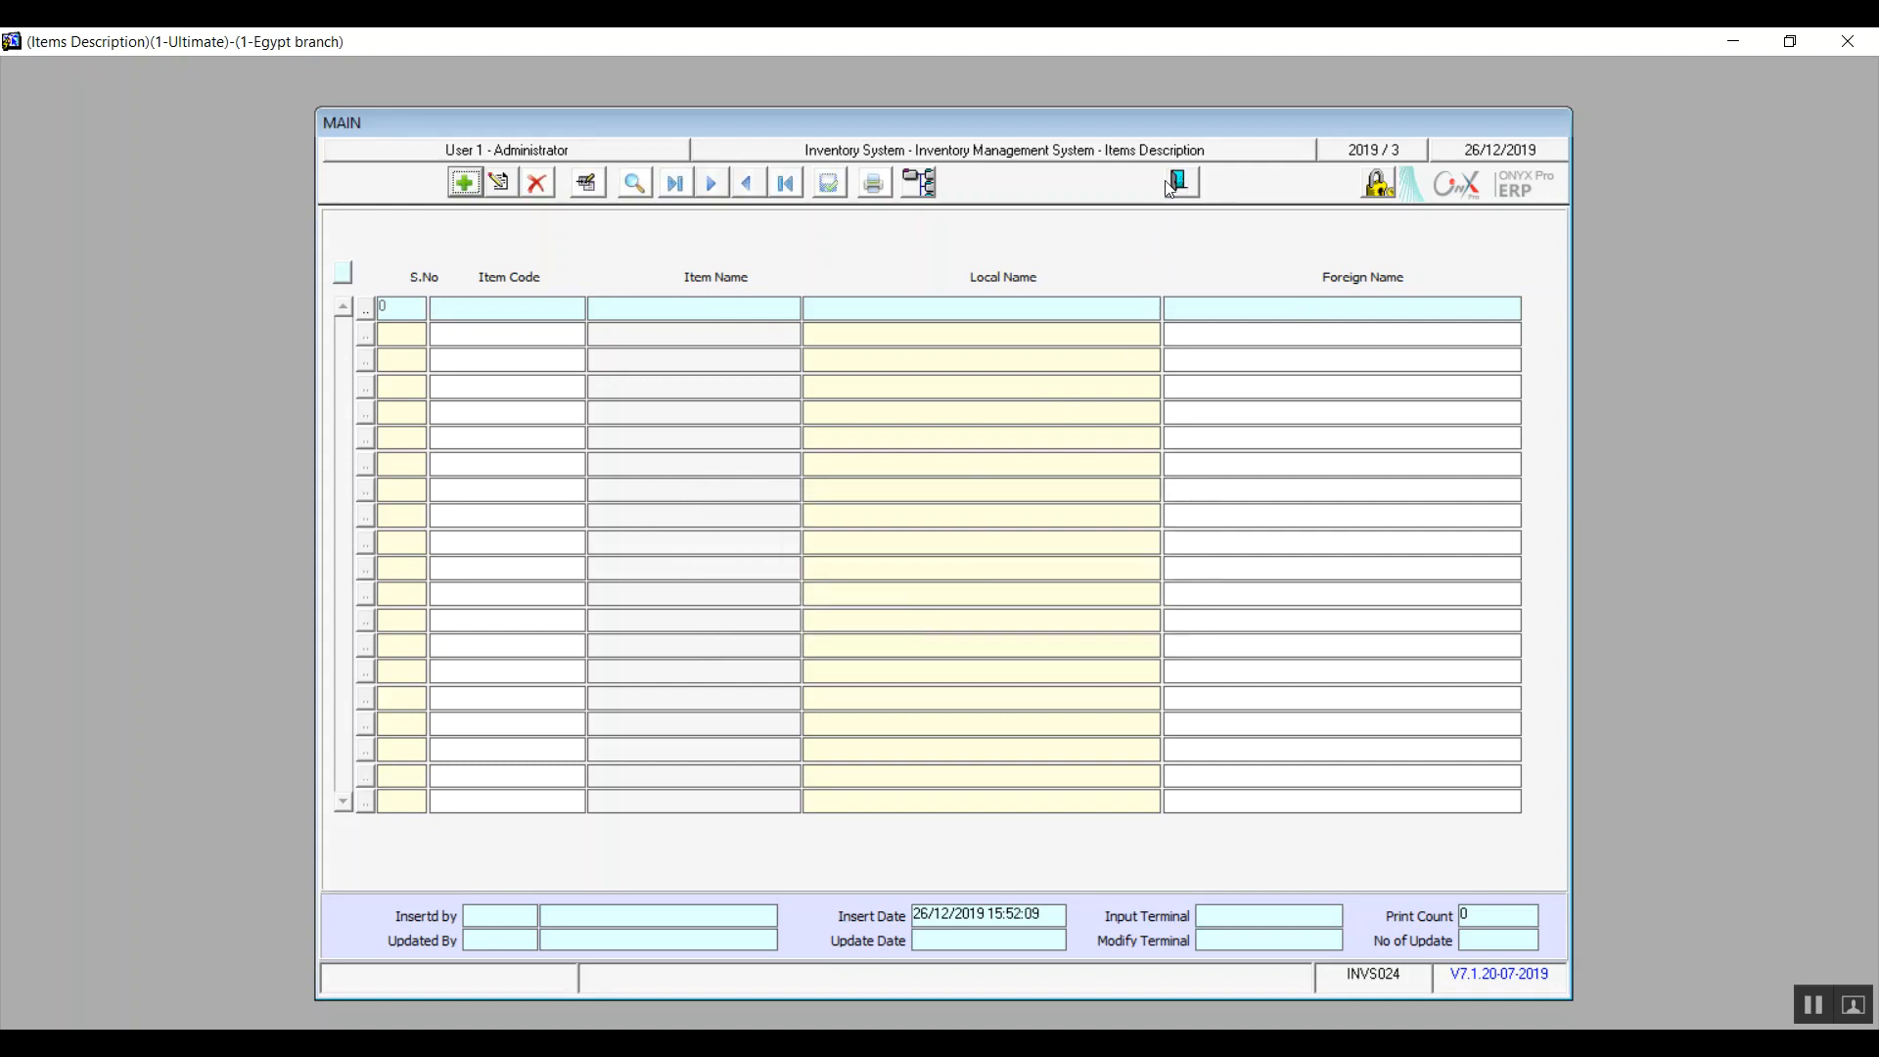
pyautogui.click(1173, 184)
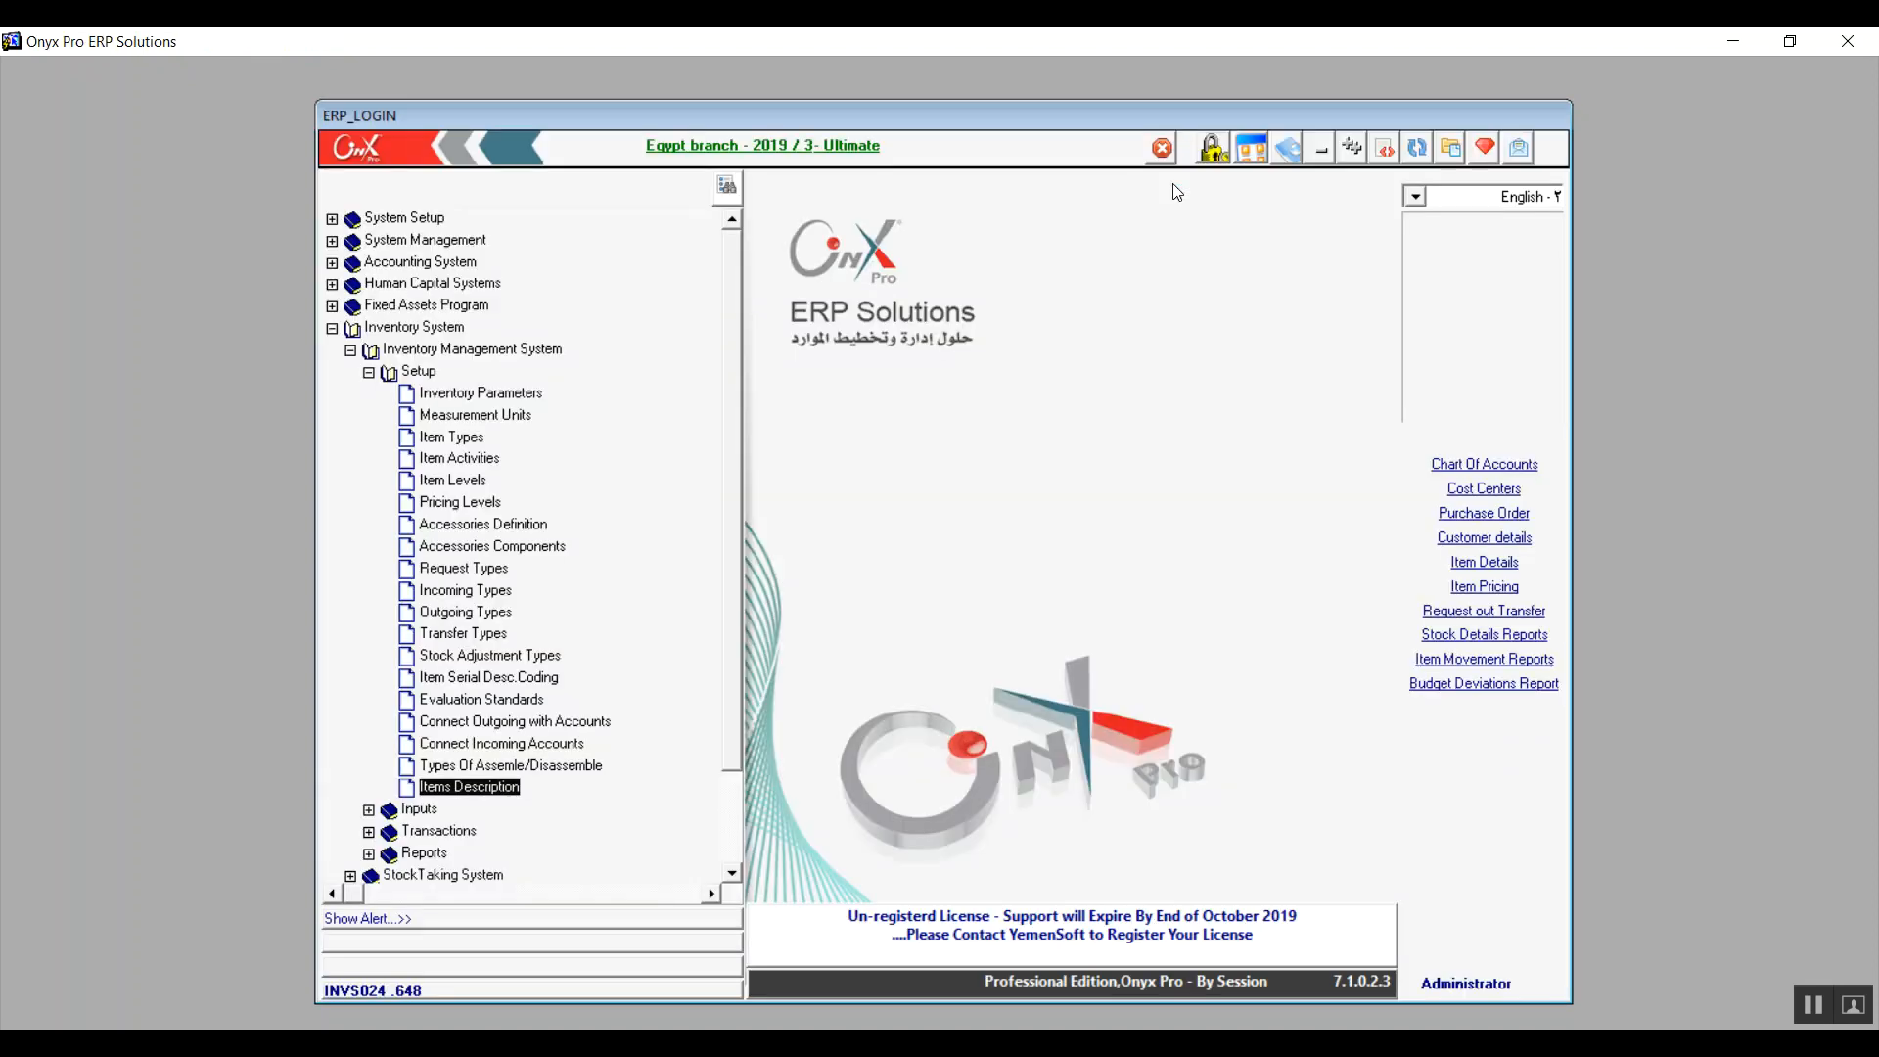
# Collapse the Setup and Inventory System branches of the menu tree
pyautogui.click(370, 375)
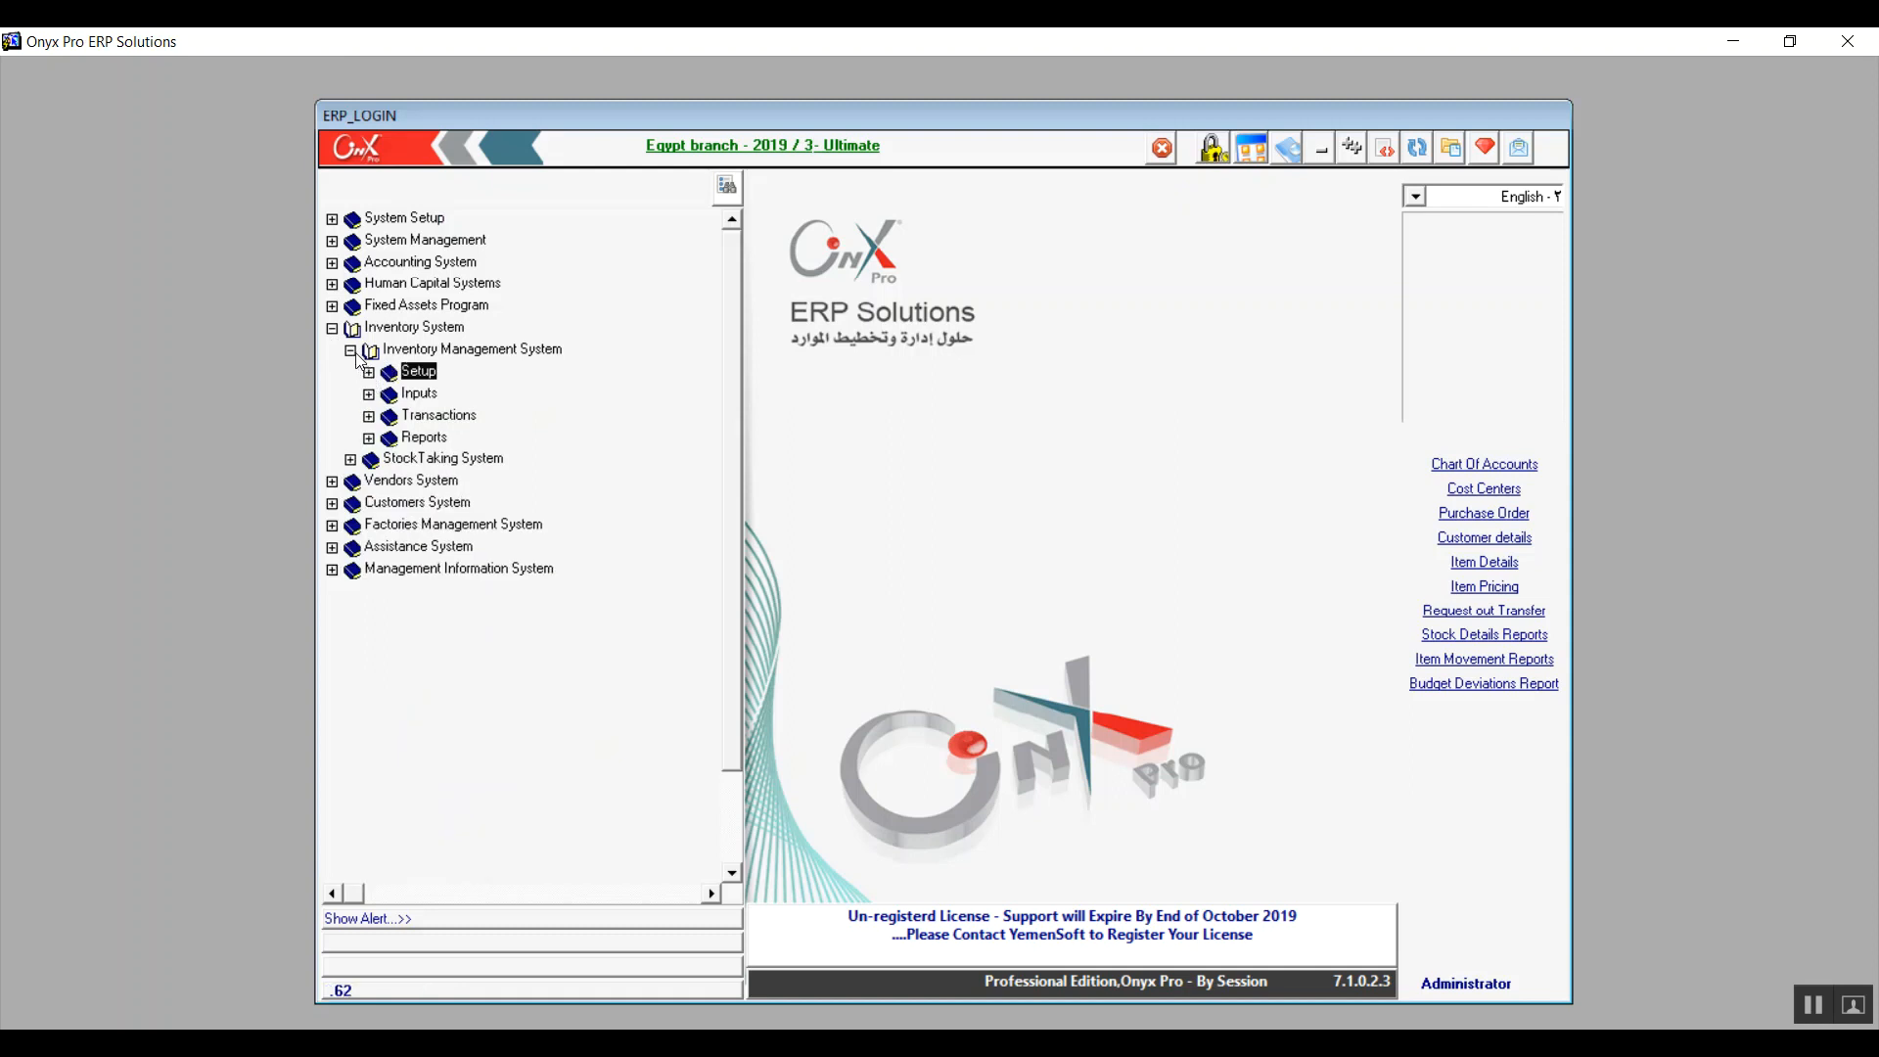
pyautogui.click(332, 329)
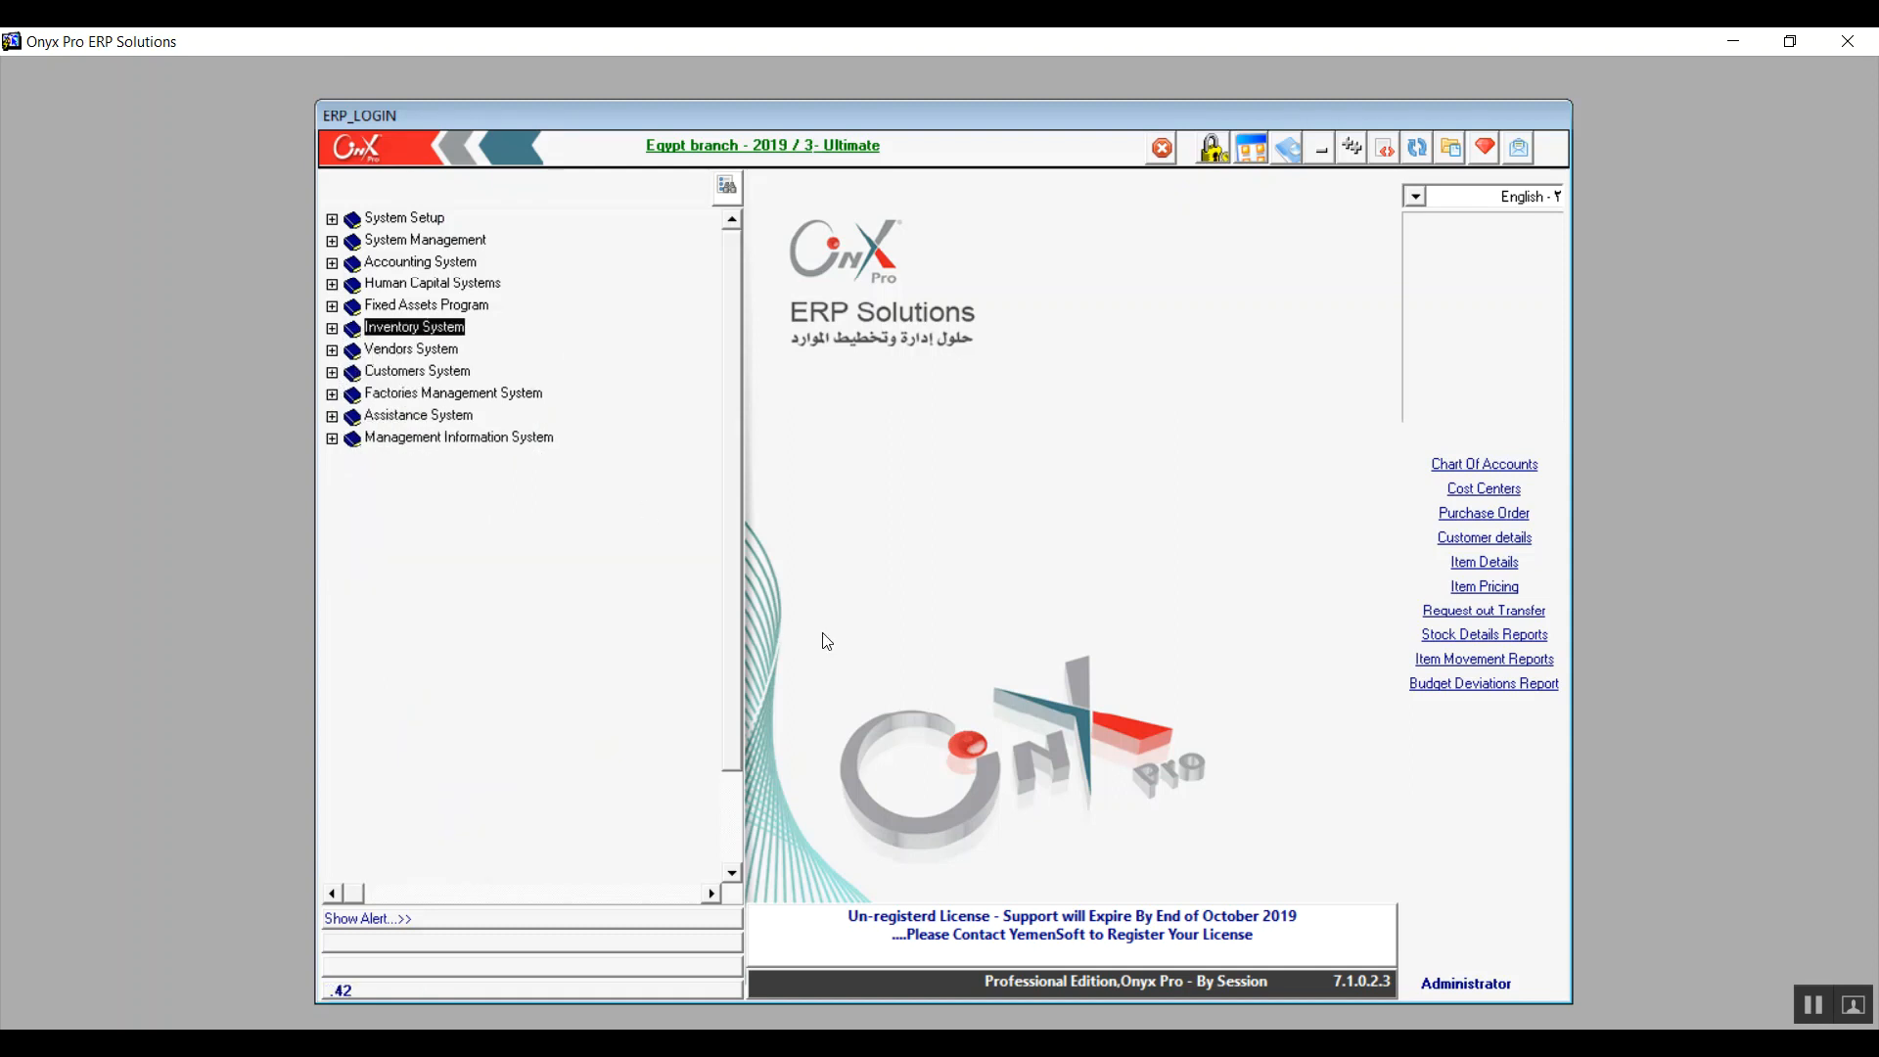